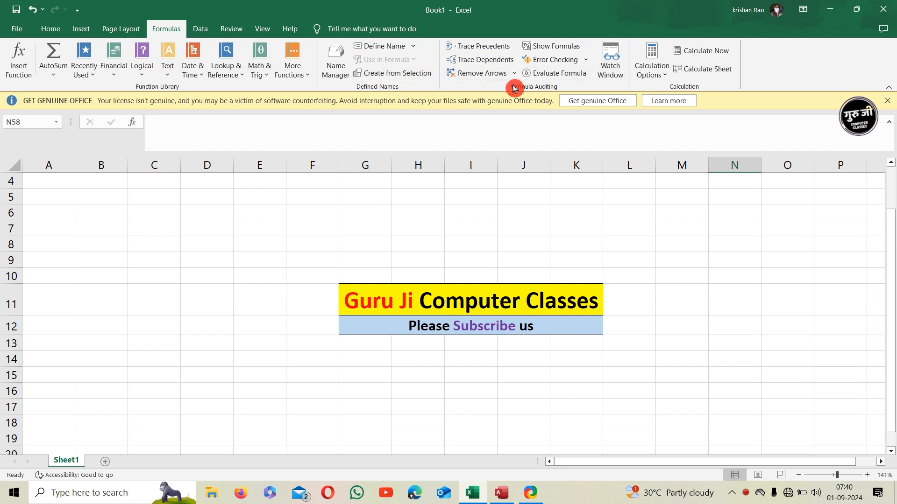
Step: Examine the external data import options for files, databases, Azure, online services, other sources and combined queries
{"action": "left_click", "coordinate": [207, 31]}
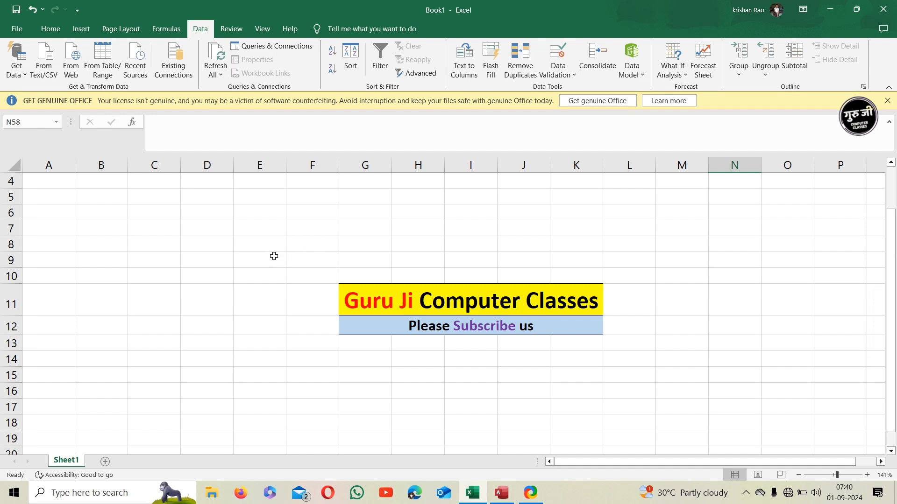
{"action": "left_click_drag", "start_coordinate": [593, 468], "coordinate": [599, 469]}
{"action": "left_click_drag", "start_coordinate": [575, 460], "coordinate": [600, 467]}
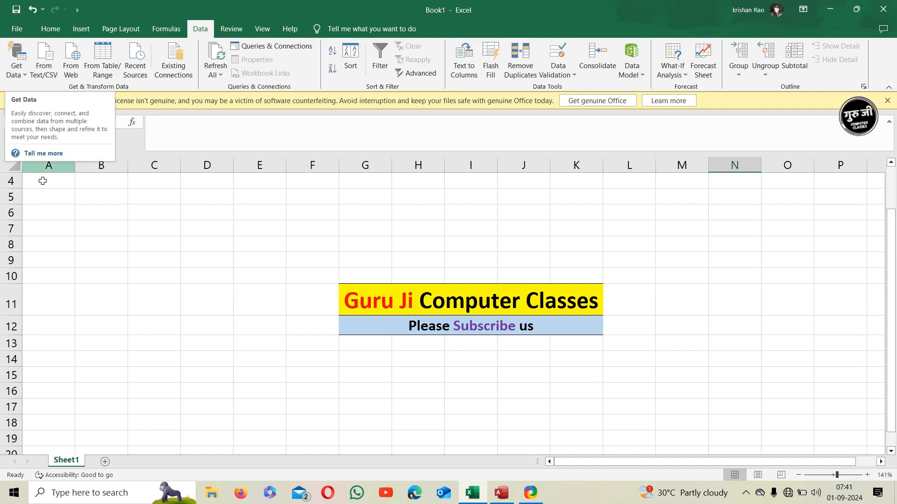
{"action": "left_click", "coordinate": [26, 74]}
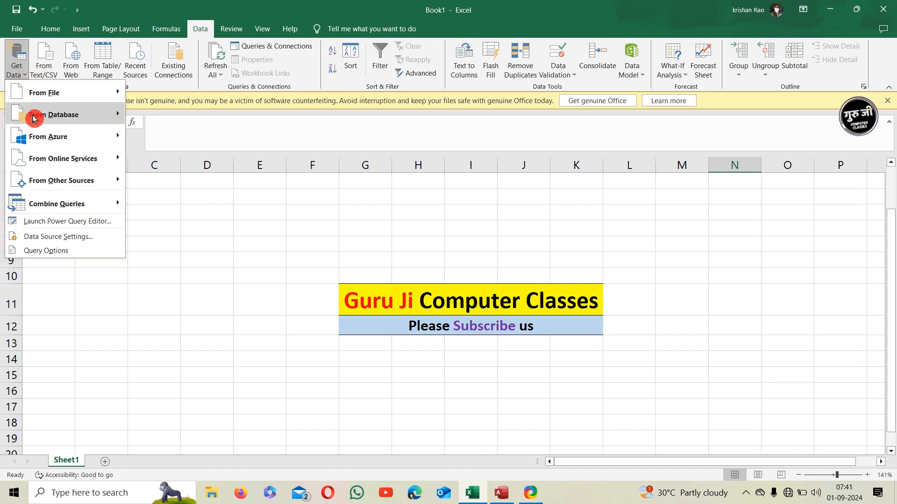
{"action": "left_click", "coordinate": [22, 76]}
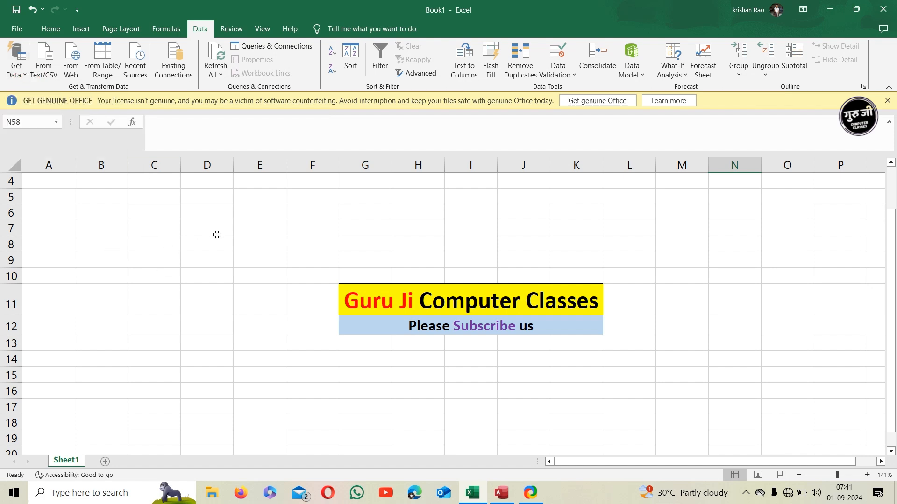
{"action": "left_click", "coordinate": [17, 70]}
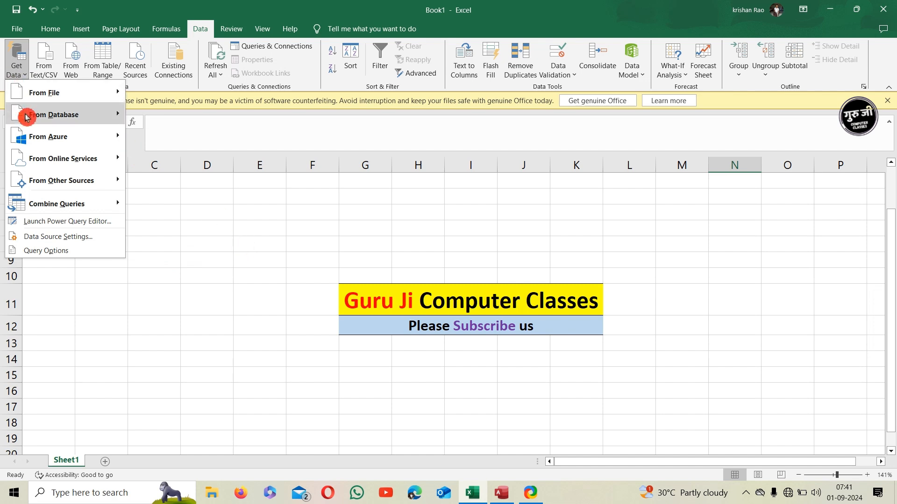
{"action": "mouse_move", "coordinate": [67, 101]}
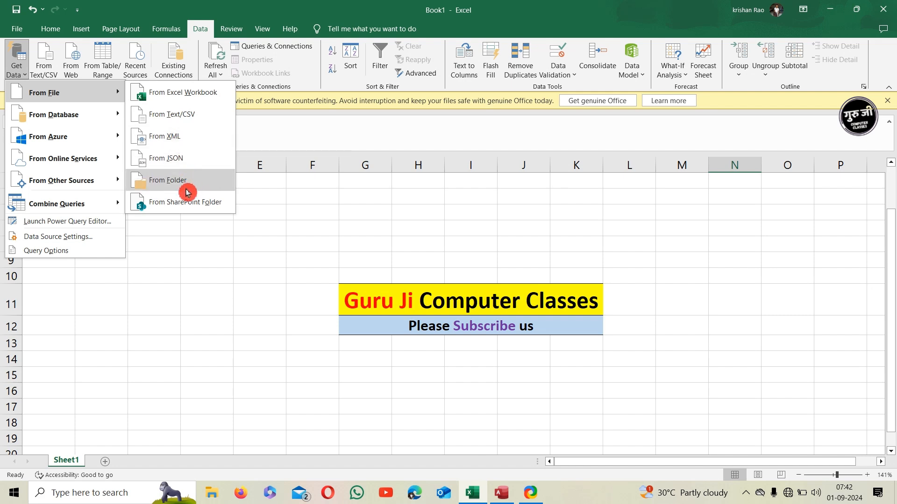
{"action": "mouse_move", "coordinate": [102, 114]}
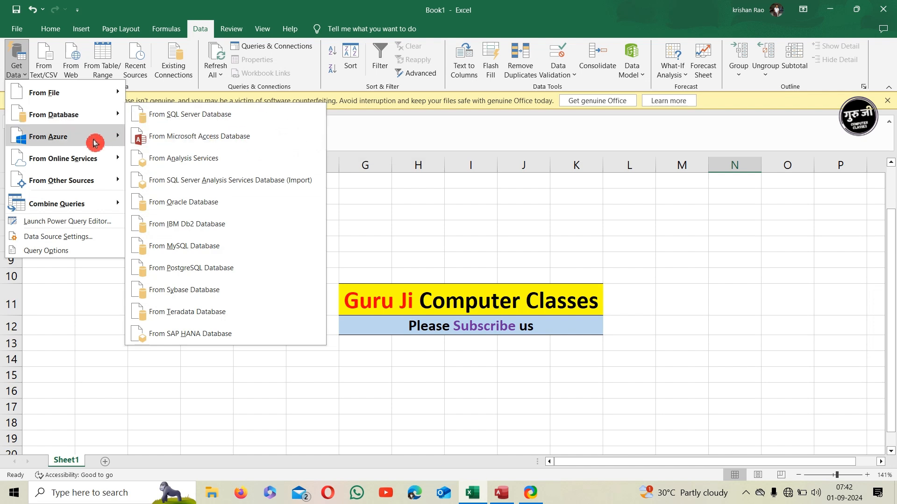
{"action": "mouse_move", "coordinate": [95, 143]}
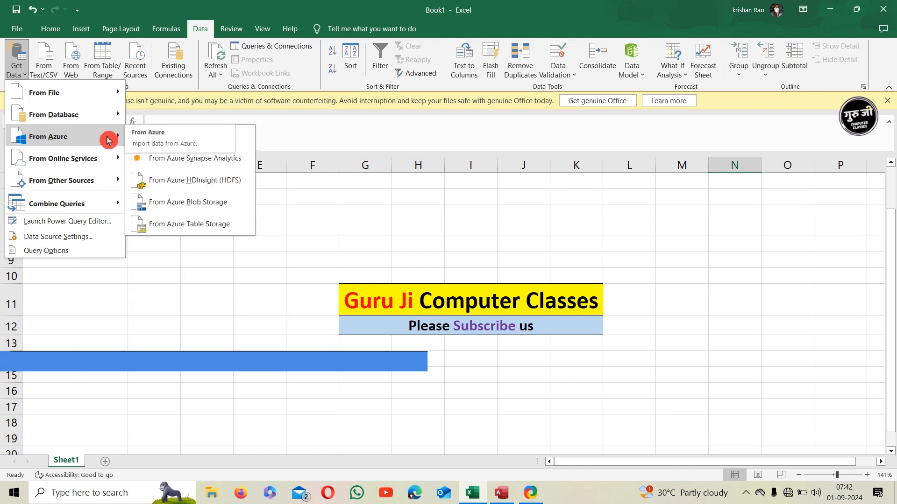
{"action": "mouse_move", "coordinate": [104, 159]}
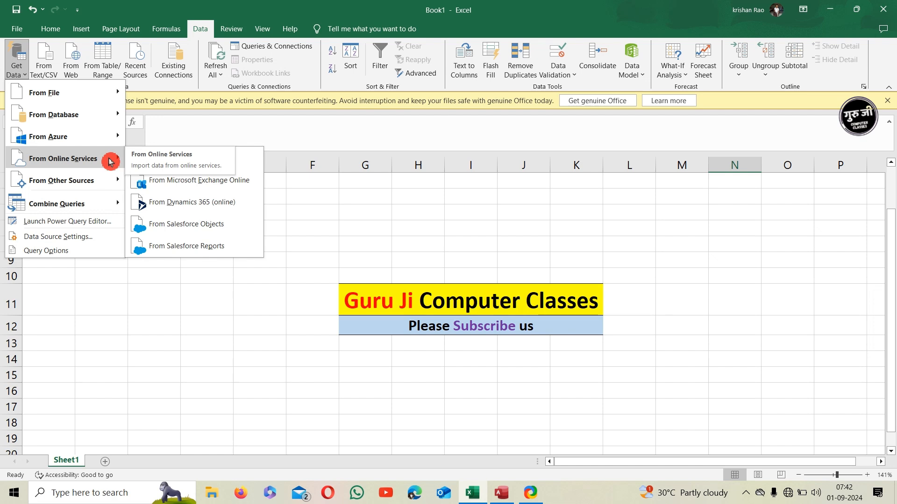
{"action": "mouse_move", "coordinate": [107, 181]}
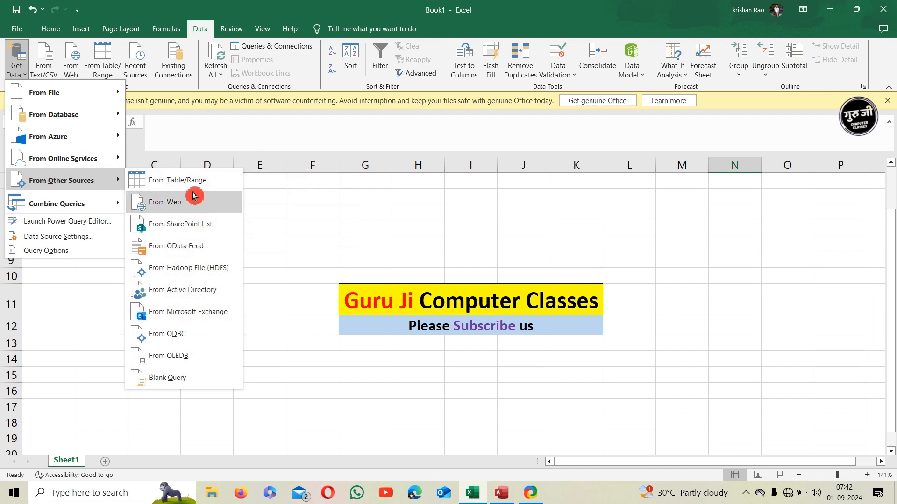
{"action": "mouse_move", "coordinate": [95, 204]}
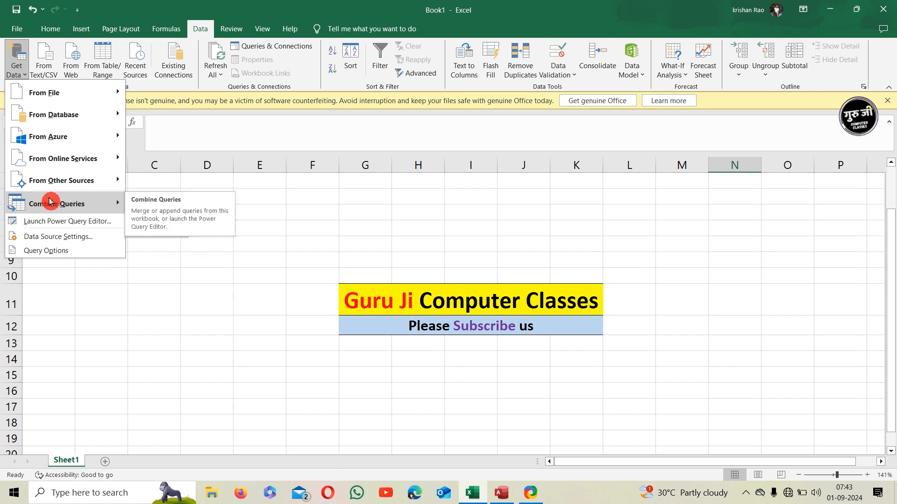
Step: Review the global permissions in the data source settings and the import options for Azure and databases
{"action": "left_click", "coordinate": [84, 237]}
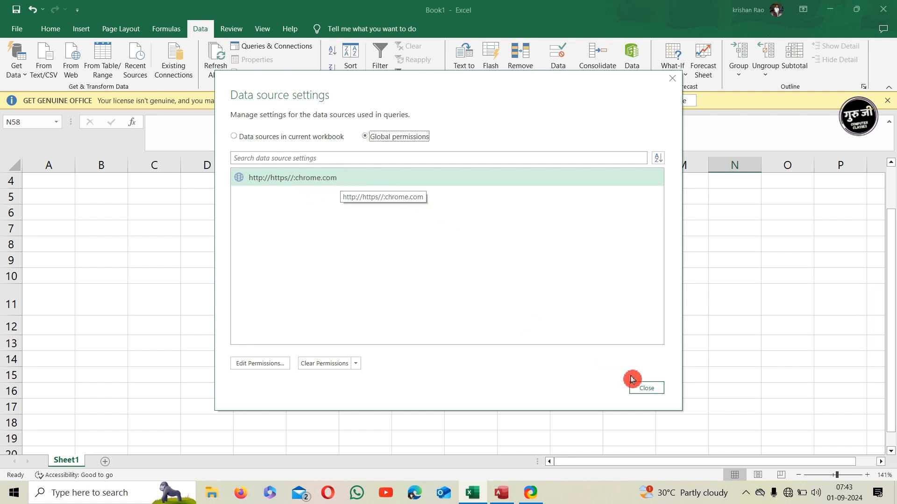
{"action": "left_click", "coordinate": [646, 389]}
{"action": "left_click", "coordinate": [19, 60]}
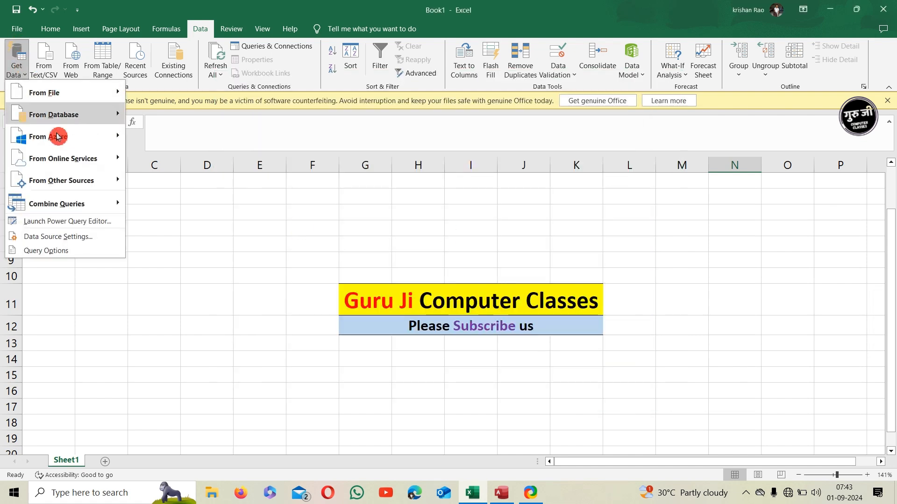
{"action": "mouse_move", "coordinate": [63, 143]}
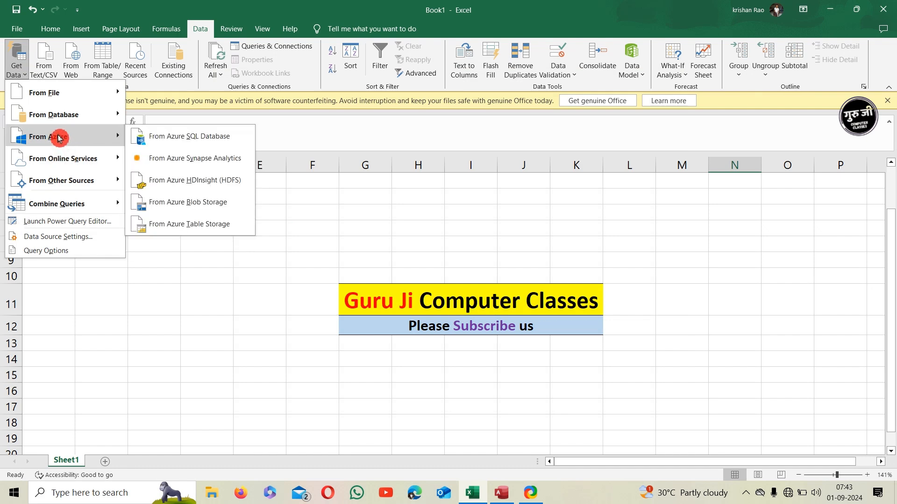
{"action": "mouse_move", "coordinate": [68, 115]}
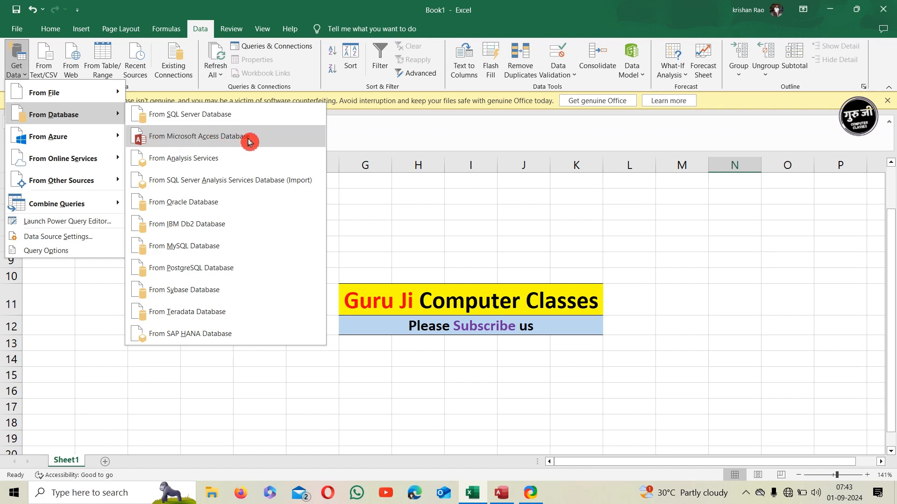
{"action": "left_click", "coordinate": [109, 347]}
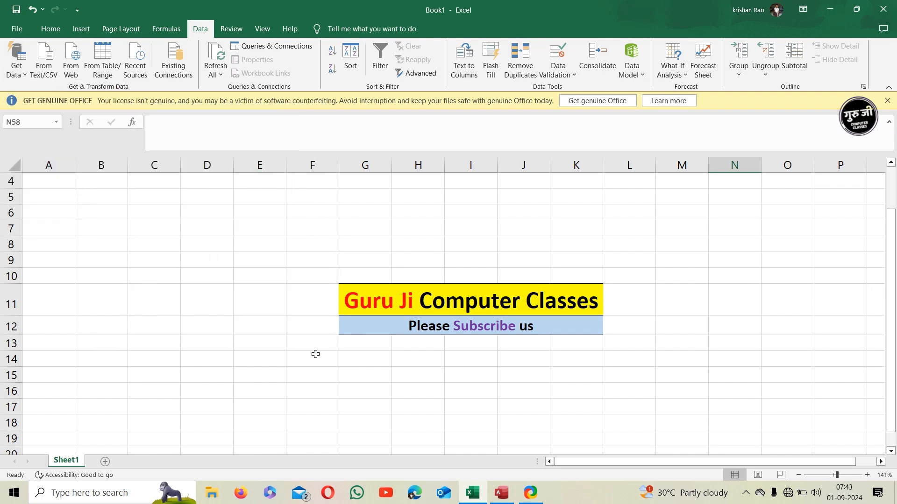
Step: Switch to Access and fill the first new column of Table1 with the heading Name and nine people's first names
{"action": "left_click", "coordinate": [501, 492]}
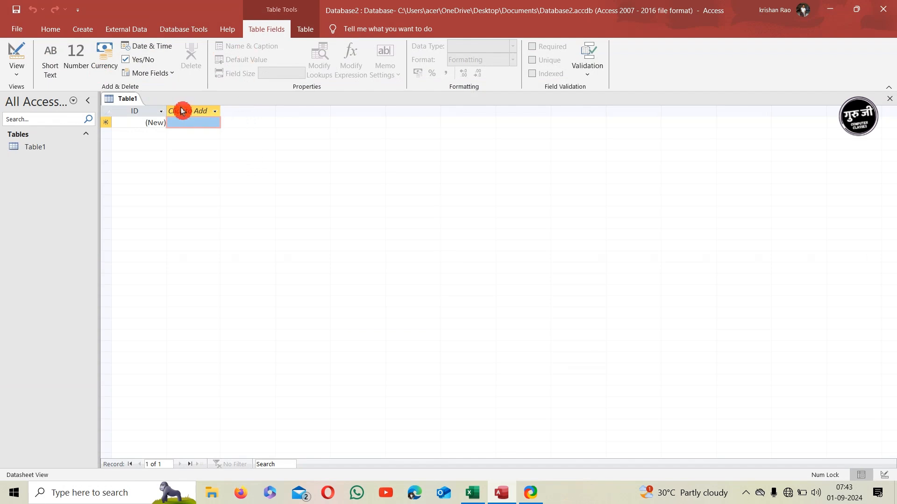
{"action": "left_click", "coordinate": [145, 123]}
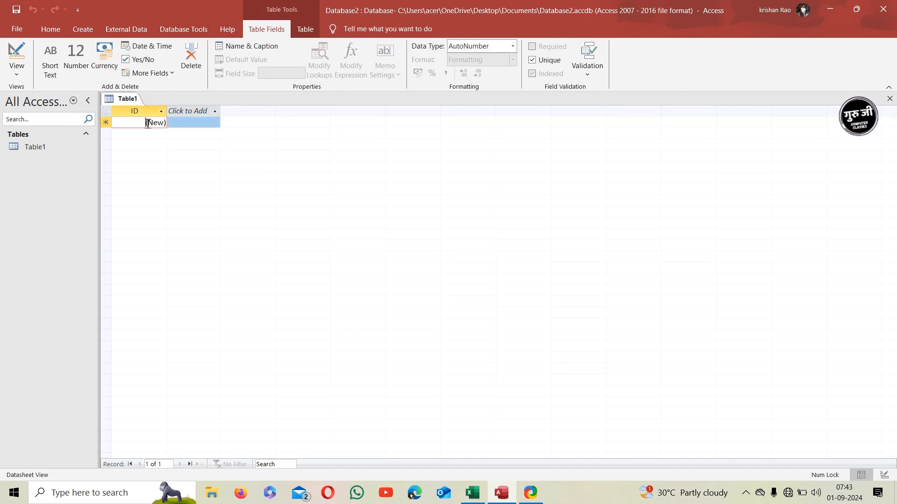
{"action": "left_click", "coordinate": [178, 123]}
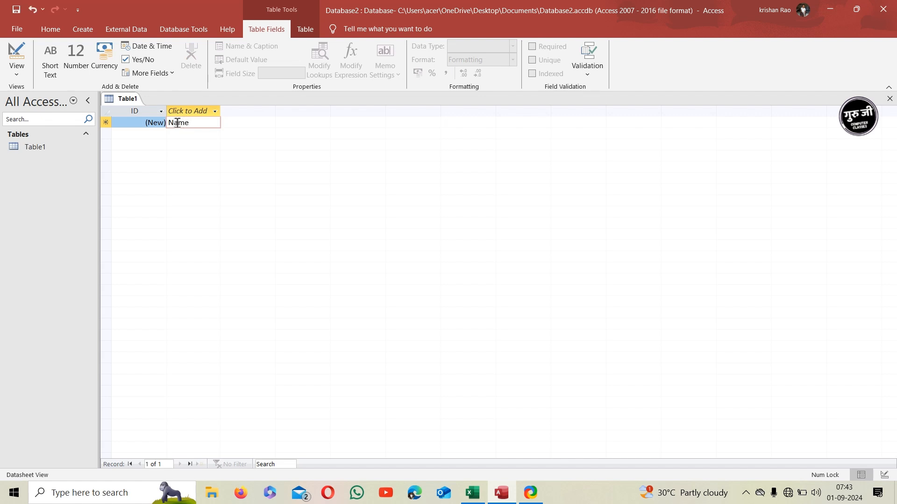
{"action": "key", "text": "Tab"}
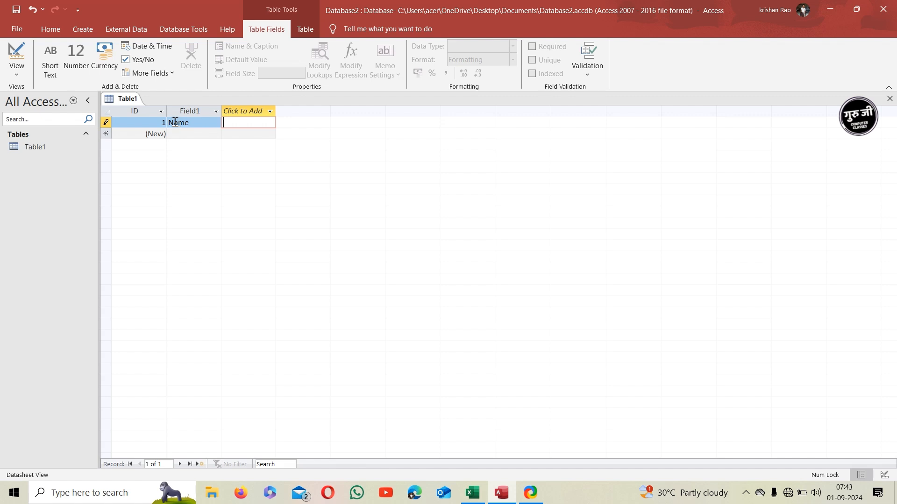
{"action": "left_click", "coordinate": [185, 135]}
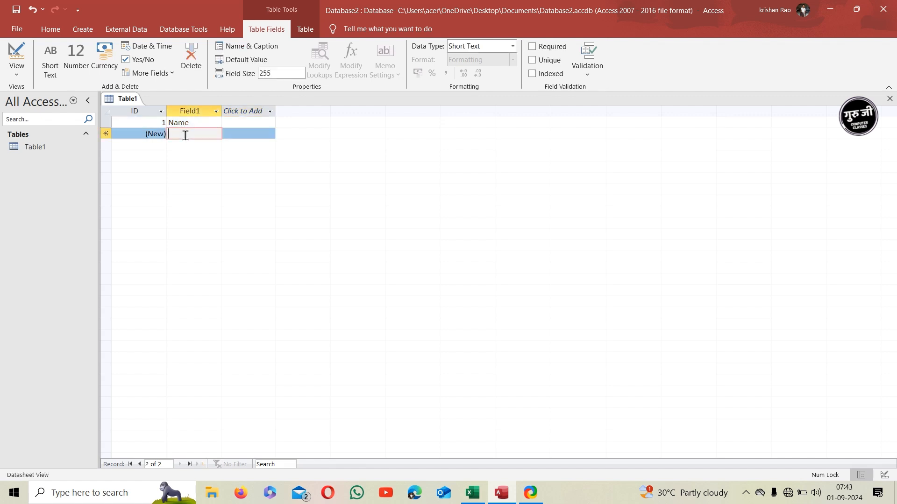
{"action": "type", "text": "Nitin"}
{"action": "key", "text": "Tab"}
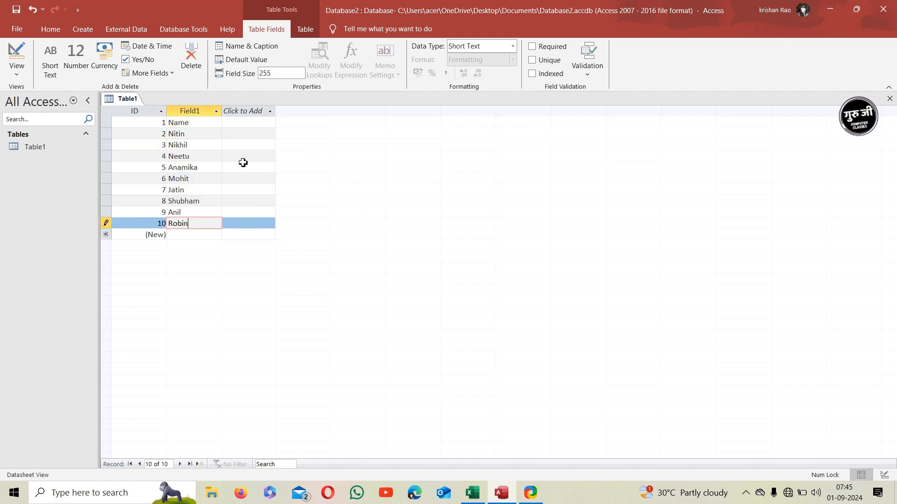
Step: Fill the next column of Table1 with Salary, 5000, 5600, 6500, 4500, 9800, 7800, 4500, 9500 and 6500
{"action": "left_click", "coordinate": [239, 257]}
{"action": "left_click", "coordinate": [334, 219]}
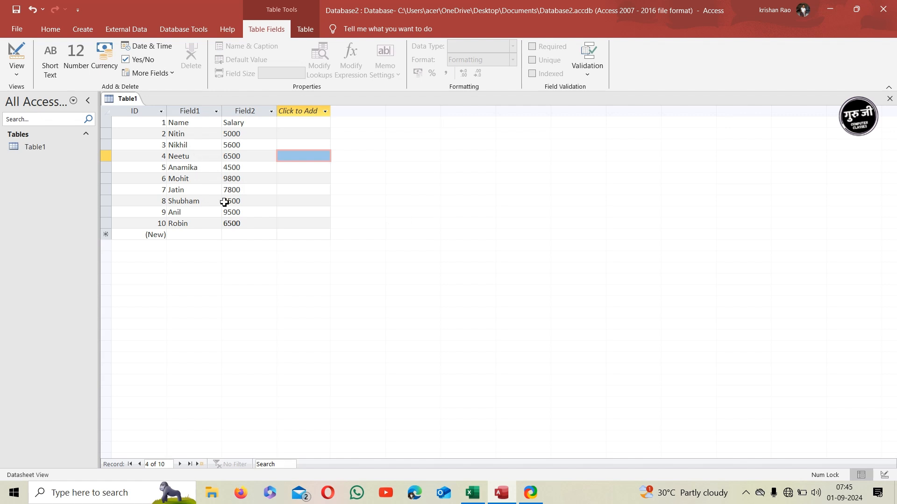
Step: Save the table under the name Guru Ji and save the database in Documents as an Access database named Guru Ji
{"action": "left_click", "coordinate": [16, 28]}
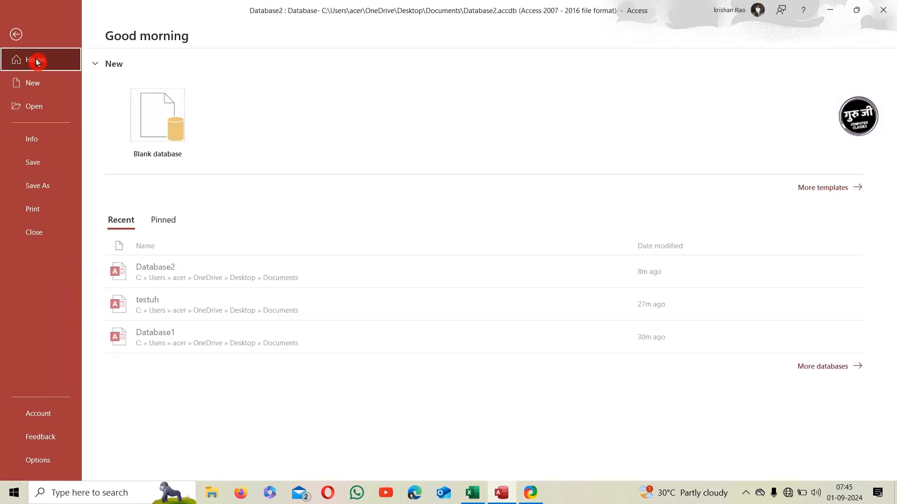
{"action": "left_click", "coordinate": [47, 189]}
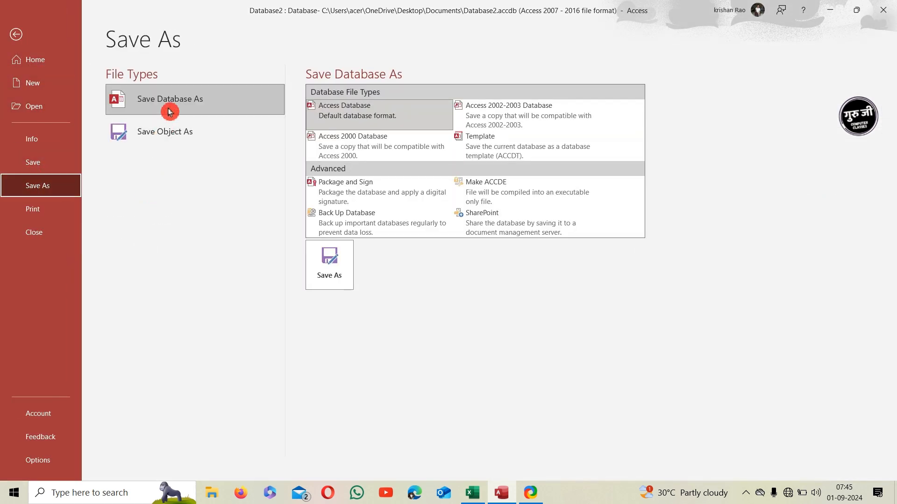
{"action": "left_click", "coordinate": [167, 103]}
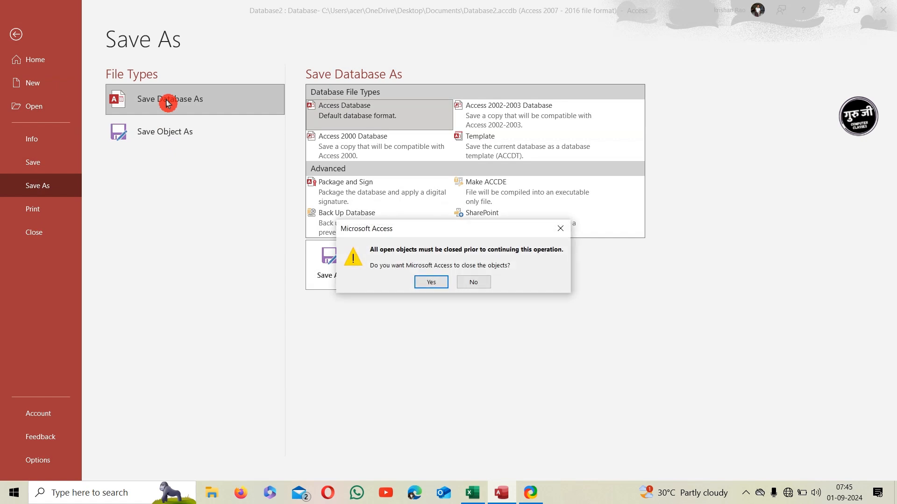
{"action": "left_click", "coordinate": [443, 286]}
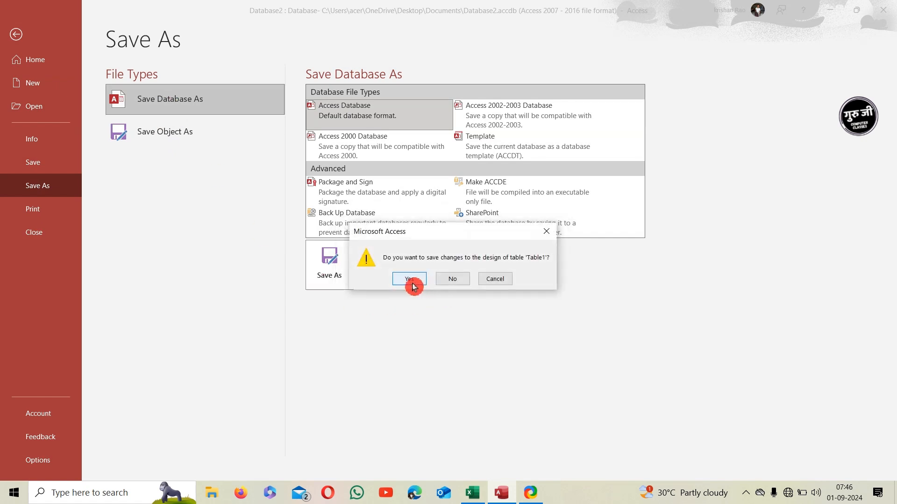
{"action": "left_click", "coordinate": [411, 282]}
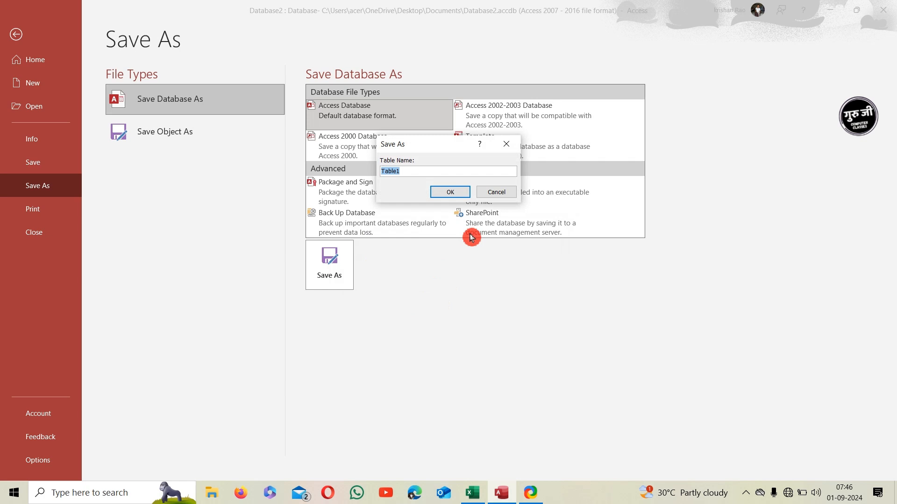
{"action": "type", "text": "Guru Ji"}
{"action": "left_click", "coordinate": [442, 193]}
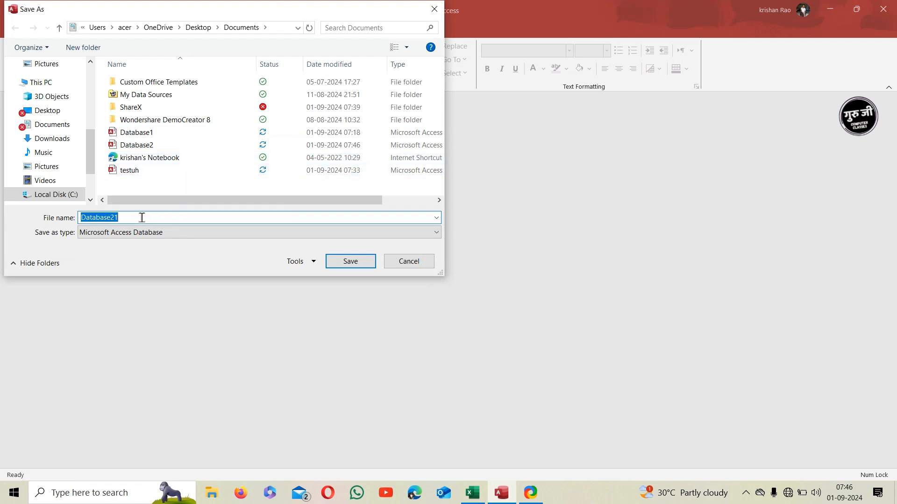
{"action": "type", "text": "Guru Ji"}
{"action": "left_click", "coordinate": [334, 262]}
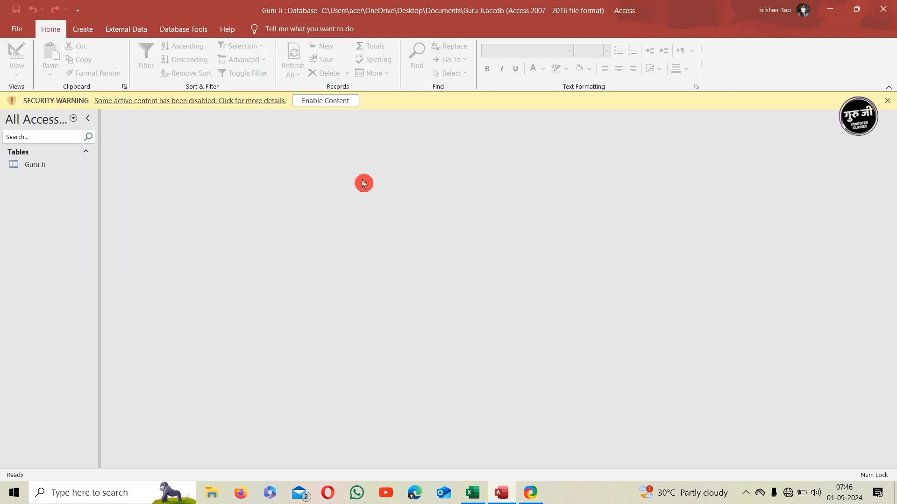
Step: Open the Guru Ji table to check its records and close Access
{"action": "left_click", "coordinate": [49, 167]}
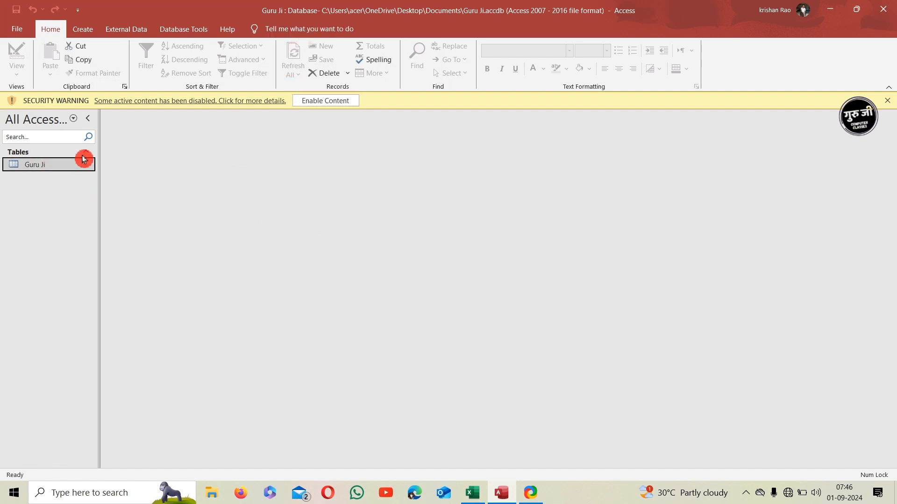
{"action": "double_click", "coordinate": [66, 165]}
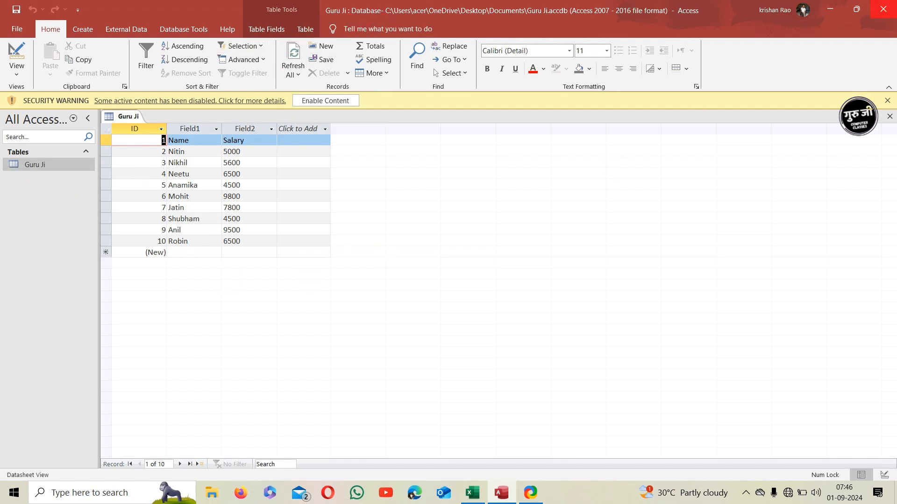
{"action": "left_click", "coordinate": [883, 9]}
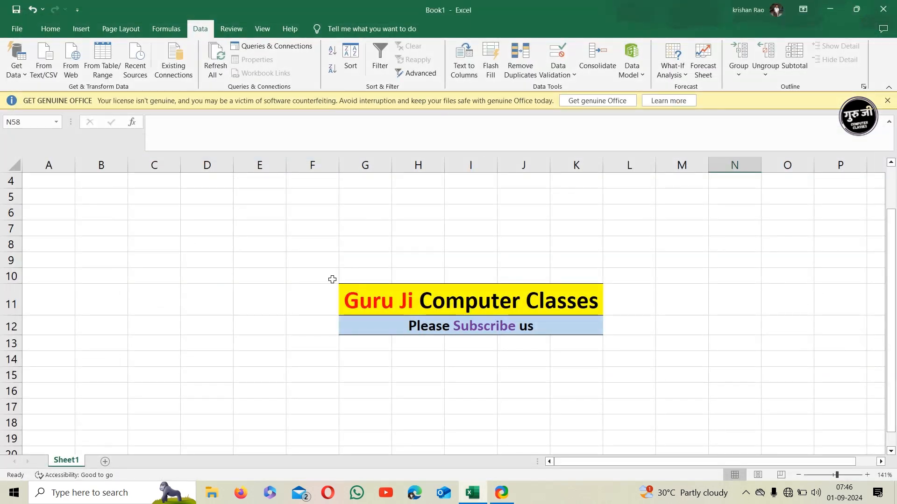
Step: Add a new worksheet and connect to the Guru Ji Access database in Documents as a data source
{"action": "left_click", "coordinate": [106, 464]}
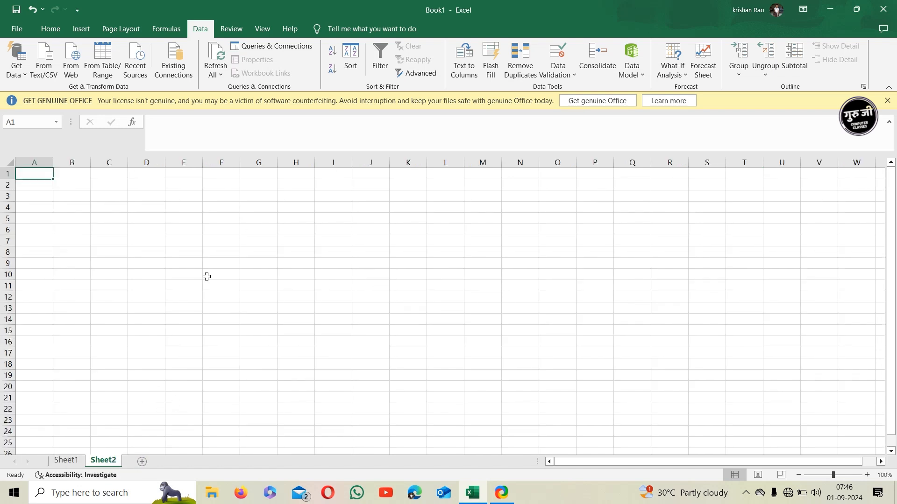
{"action": "left_click", "coordinate": [25, 77]}
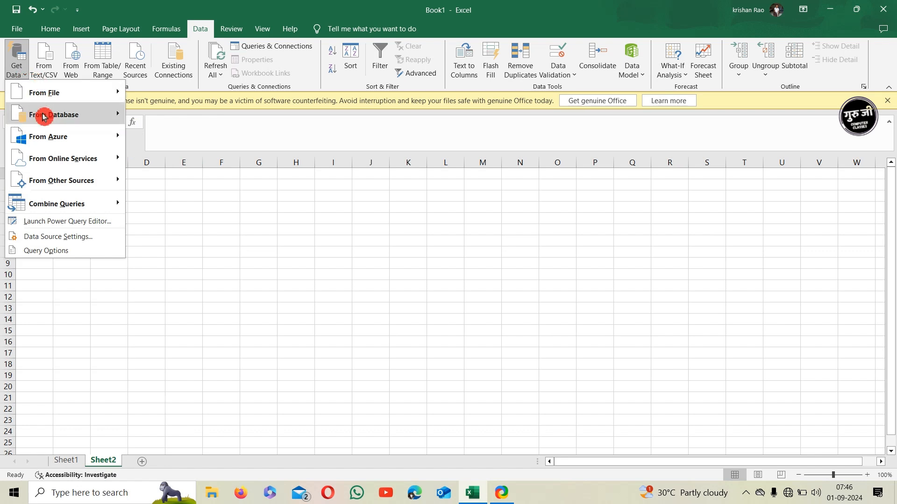
{"action": "mouse_move", "coordinate": [52, 115]}
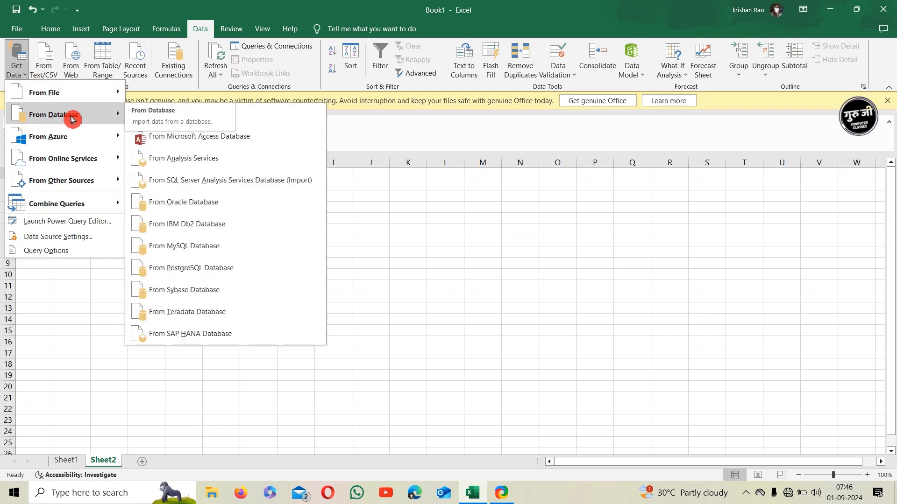
{"action": "left_click", "coordinate": [238, 141]}
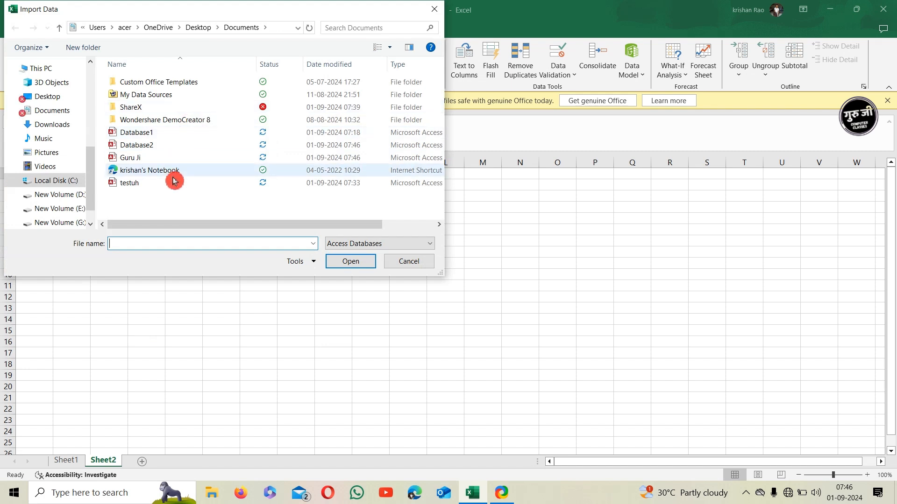
{"action": "left_click", "coordinate": [176, 162]}
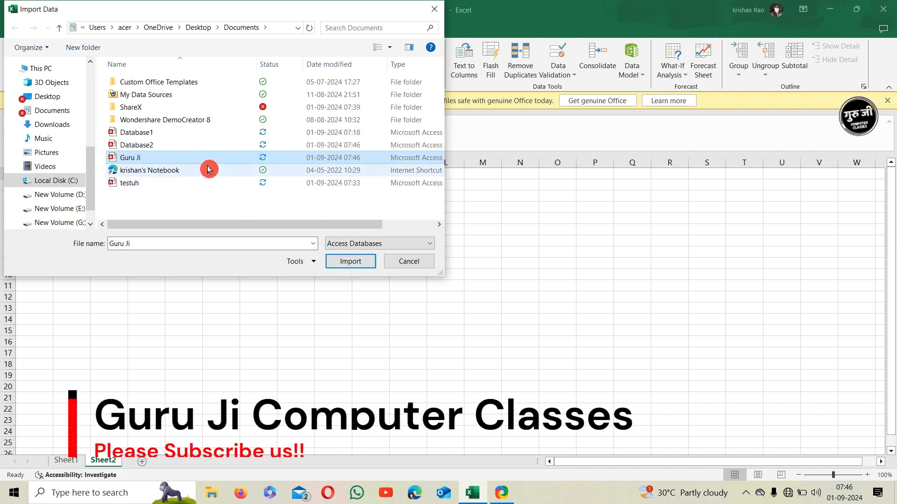
{"action": "left_click", "coordinate": [347, 262]}
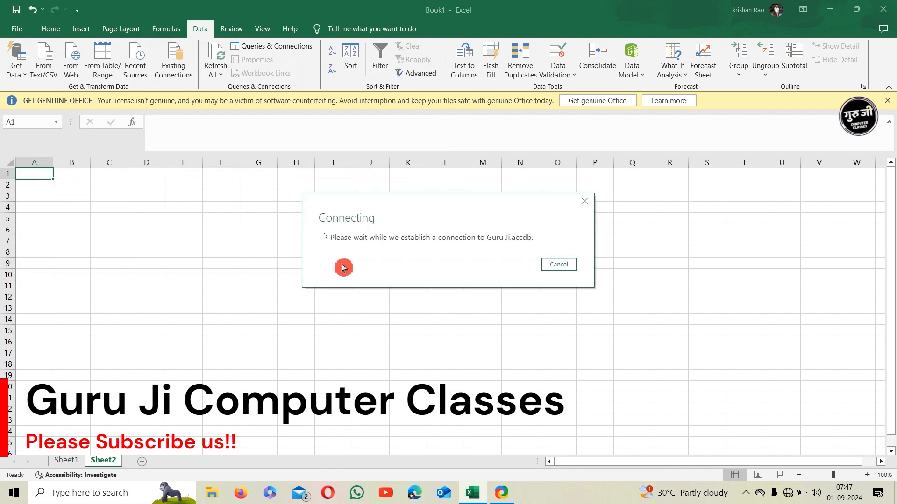
{"action": "left_click", "coordinate": [371, 274]}
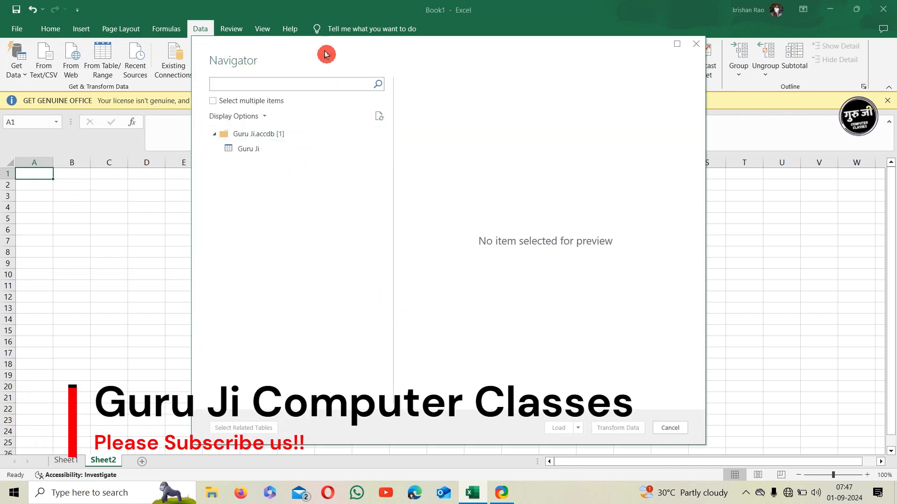
Step: Select the Guru Ji table in the Navigator and load it into the workbook
{"action": "left_click_drag", "start_coordinate": [326, 54], "coordinate": [326, 45]}
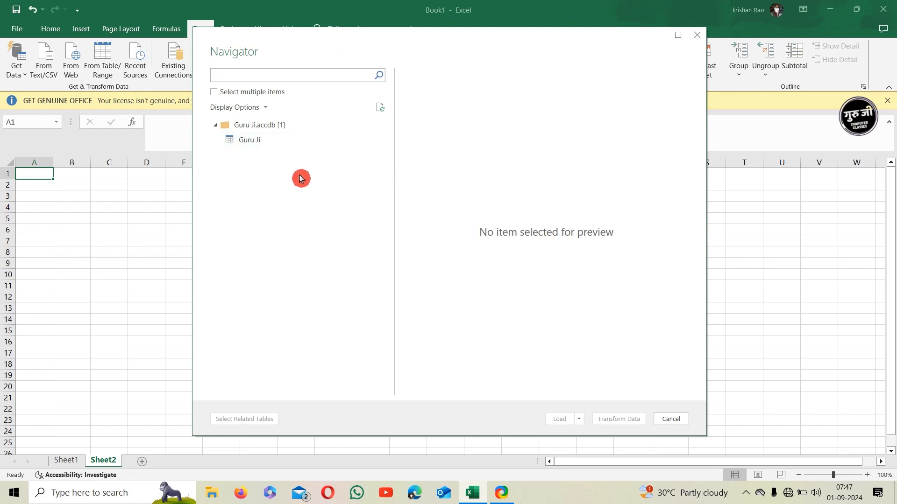
{"action": "left_click", "coordinate": [301, 127]}
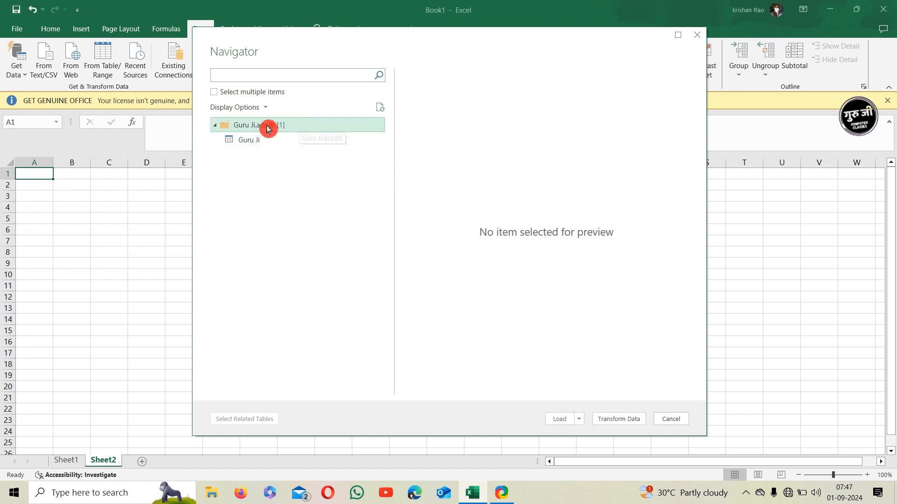
{"action": "left_click", "coordinate": [302, 140]}
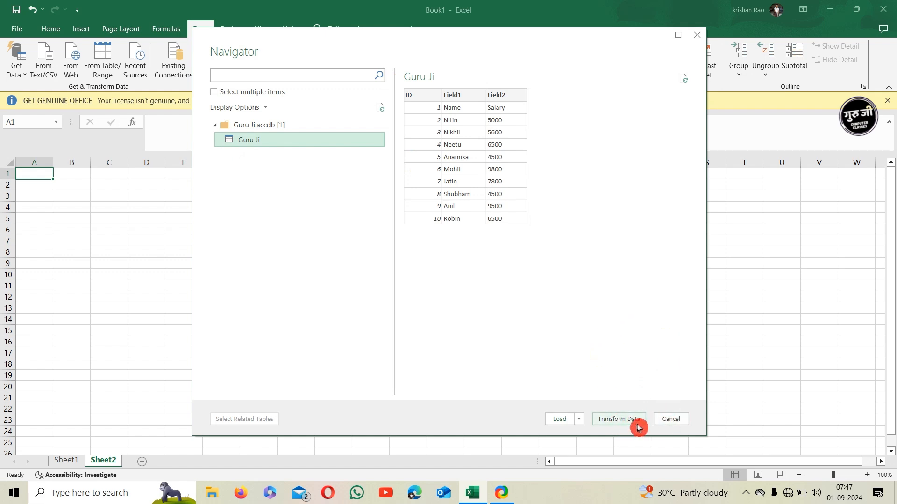
{"action": "left_click", "coordinate": [560, 419]}
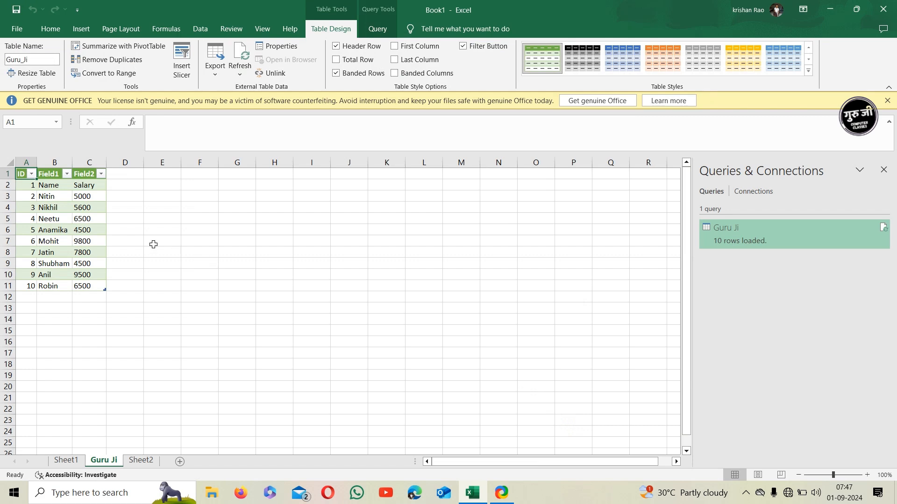
Step: Check the workbook's list of connections and return to its list of queries
{"action": "left_click", "coordinate": [774, 269]}
{"action": "left_click", "coordinate": [753, 192]}
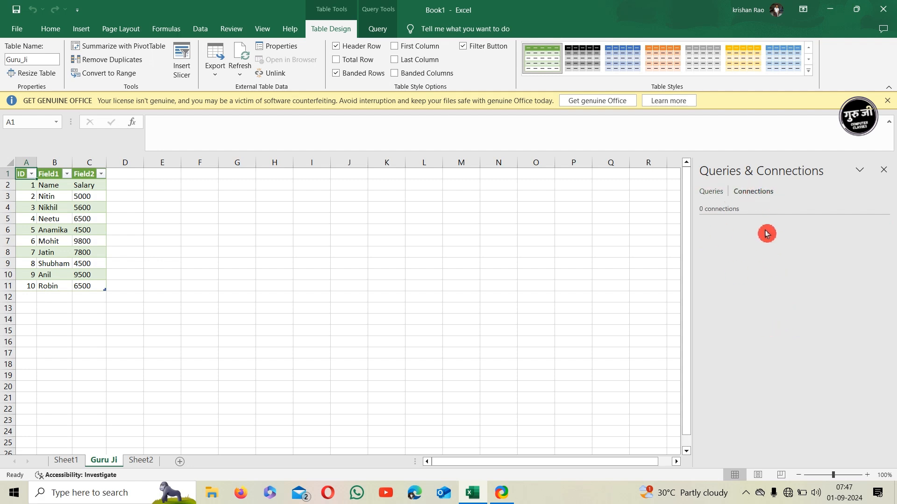
{"action": "left_click", "coordinate": [710, 192]}
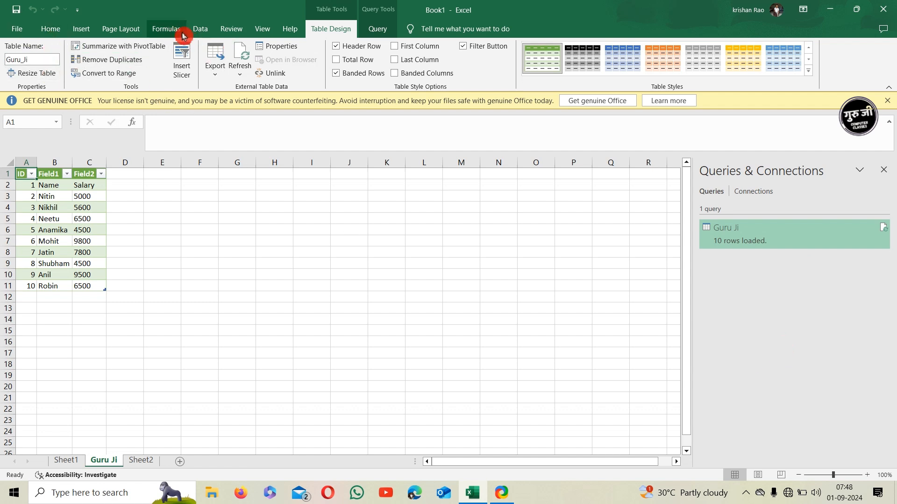
Step: Bring back the data import commands and close the Queries & Connections pane
{"action": "left_click", "coordinate": [199, 29]}
{"action": "left_click", "coordinate": [22, 75]}
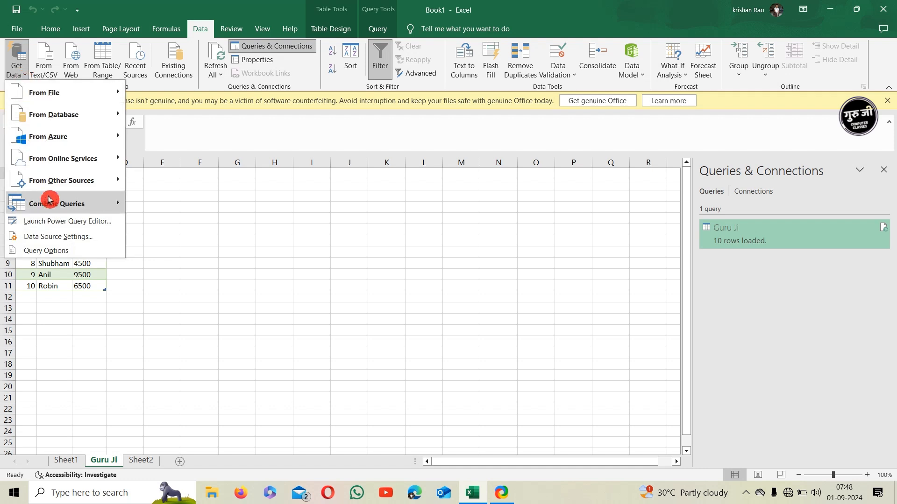
{"action": "left_click", "coordinate": [21, 77]}
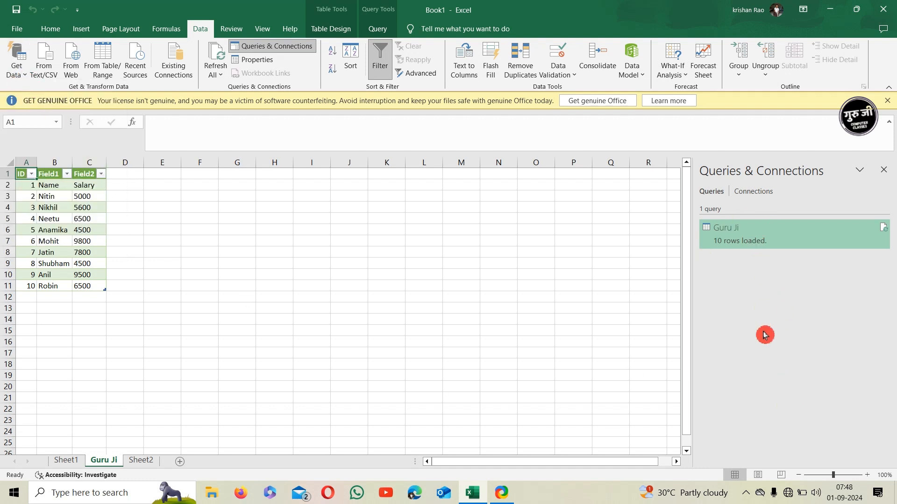
{"action": "left_click", "coordinate": [20, 80]}
{"action": "left_click", "coordinate": [20, 83]}
{"action": "left_click", "coordinate": [52, 76]}
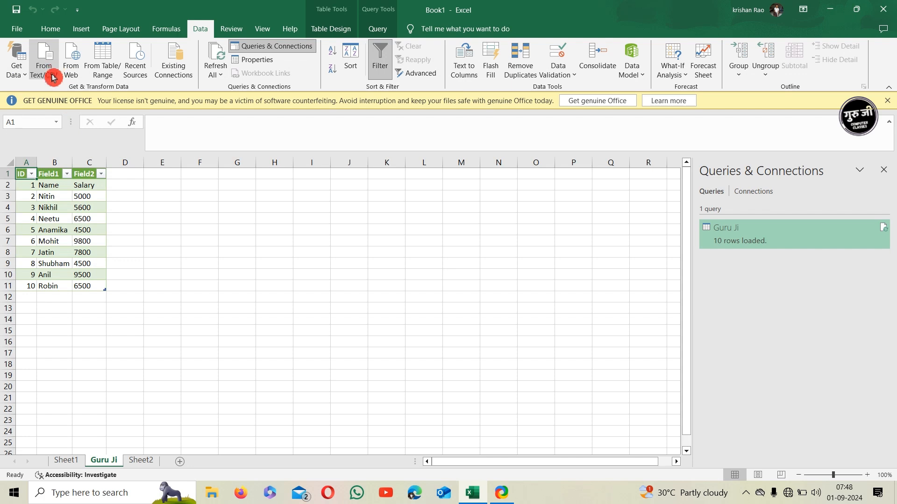
{"action": "left_click", "coordinate": [883, 170]}
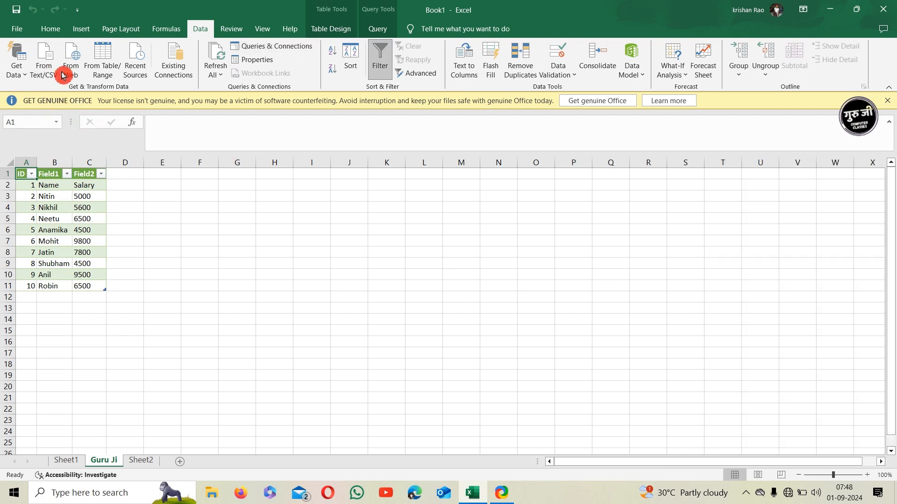
Step: View the file-based data sources and browse Documents for text files without importing any
{"action": "left_click", "coordinate": [18, 73]}
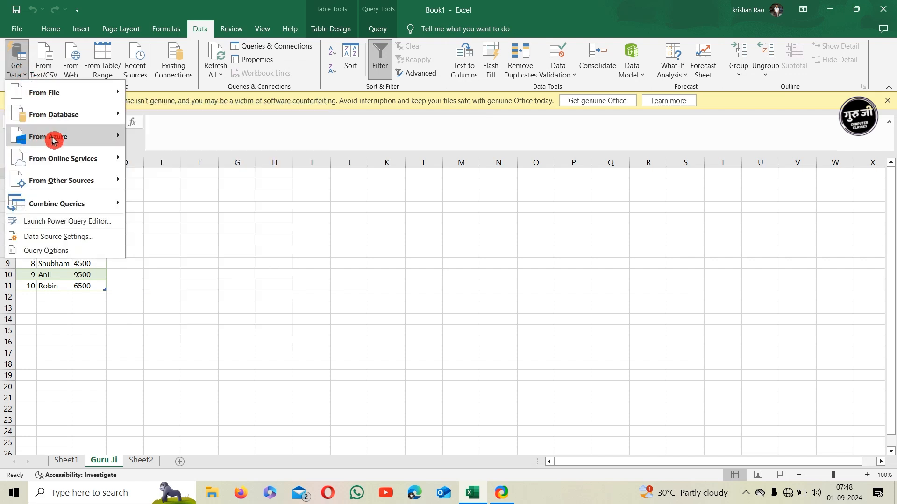
{"action": "mouse_move", "coordinate": [64, 101]}
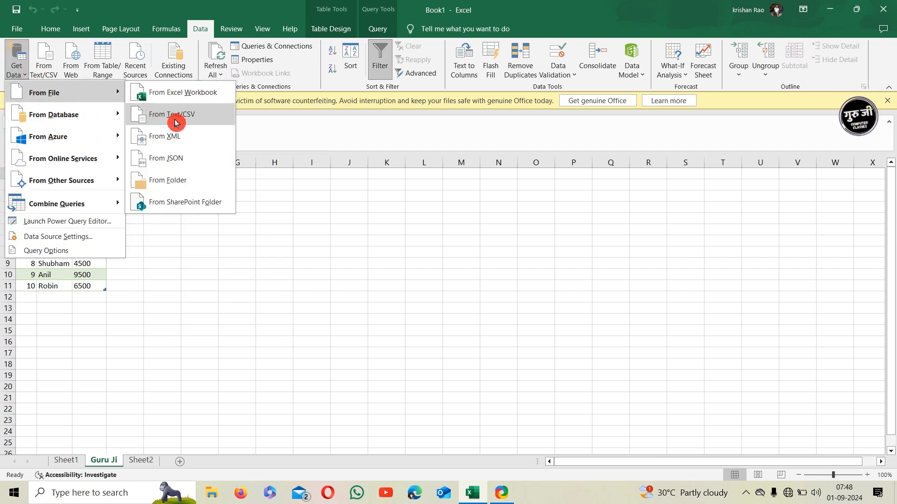
{"action": "left_click", "coordinate": [228, 233]}
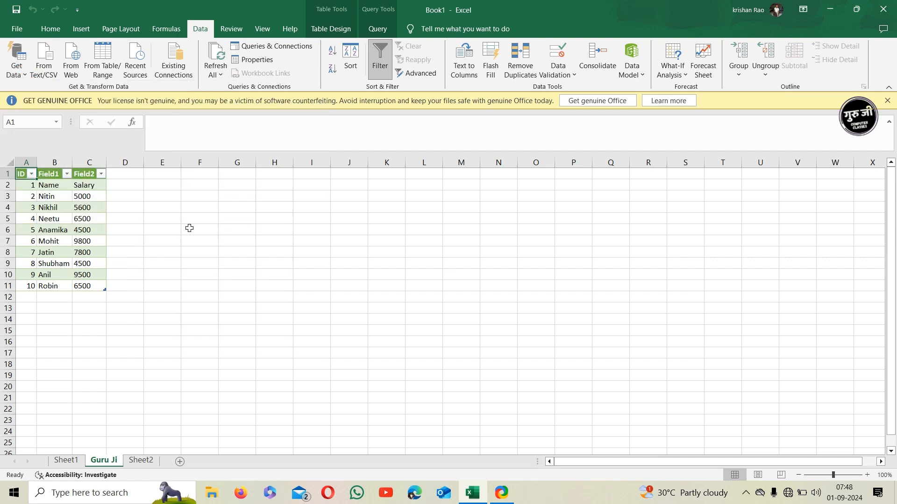
{"action": "left_click", "coordinate": [50, 79]}
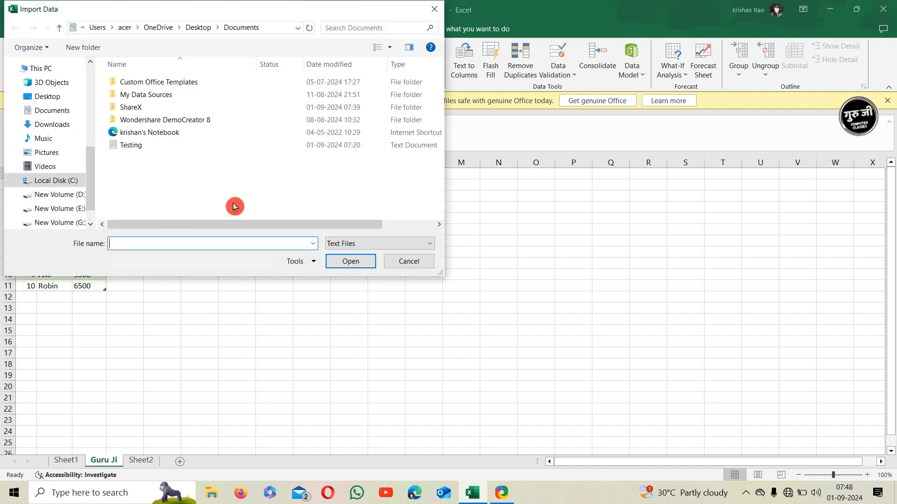
{"action": "left_click", "coordinate": [405, 267]}
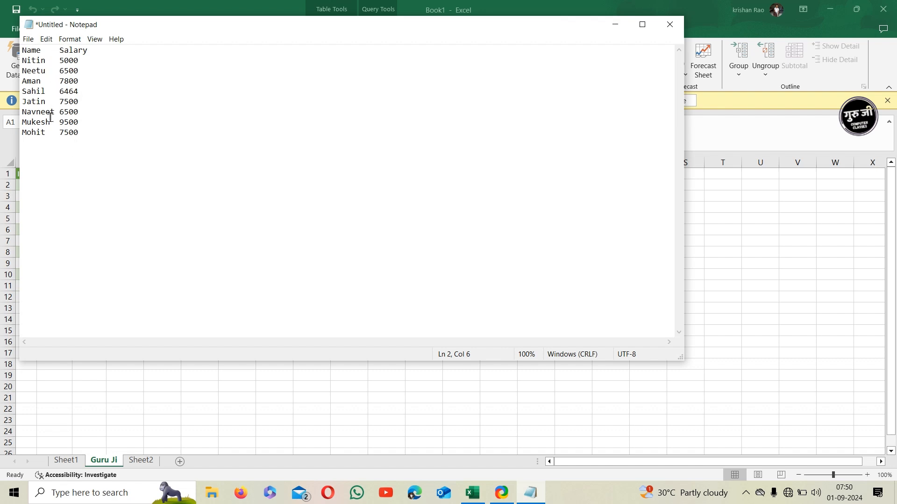
Step: Save the Notepad list of names and salaries in Documents as a text file named Guru Ji Notepad and close Notepad
{"action": "left_click", "coordinate": [28, 40]}
{"action": "mouse_move", "coordinate": [46, 39]}
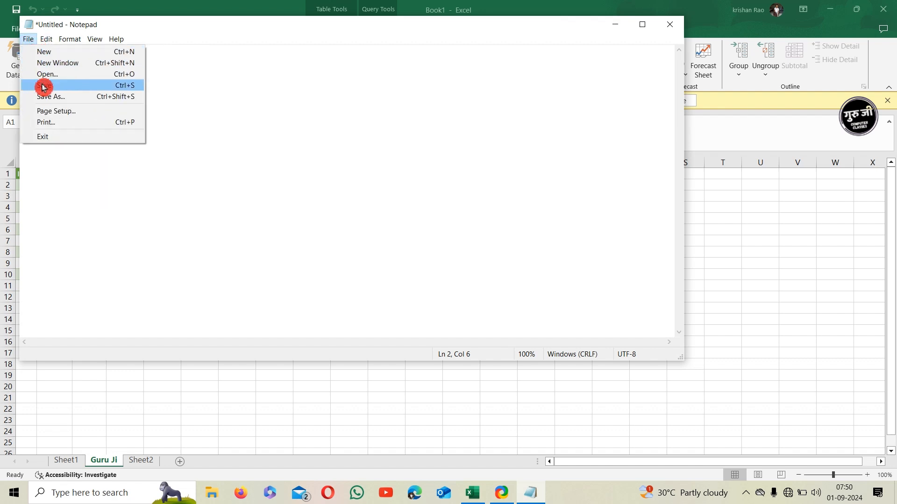
{"action": "left_click", "coordinate": [59, 99]}
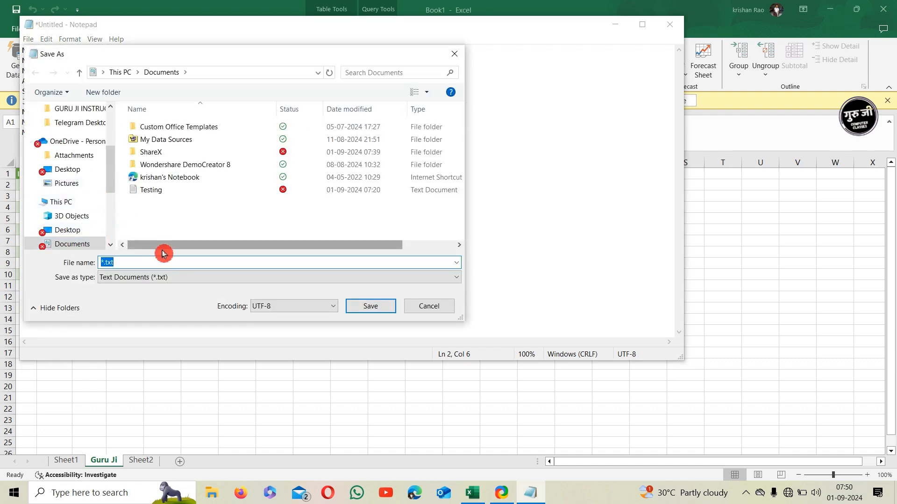
{"action": "type", "text": "Guru"}
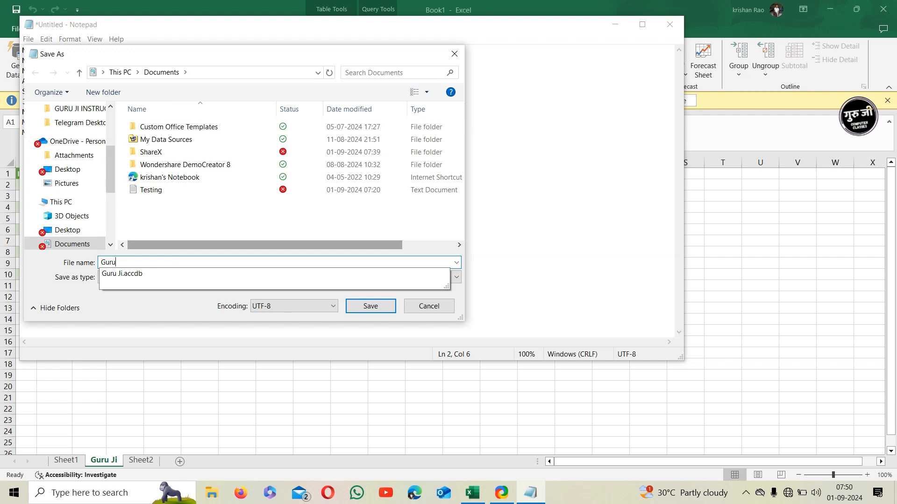
{"action": "type", "text": " Ji"}
{"action": "left_click", "coordinate": [163, 253]}
{"action": "type", "text": "M"}
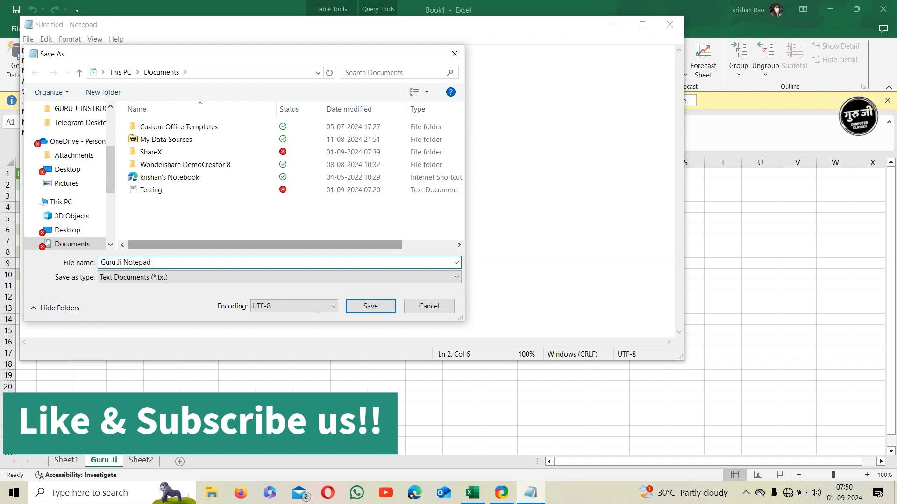
{"action": "left_click", "coordinate": [367, 306]}
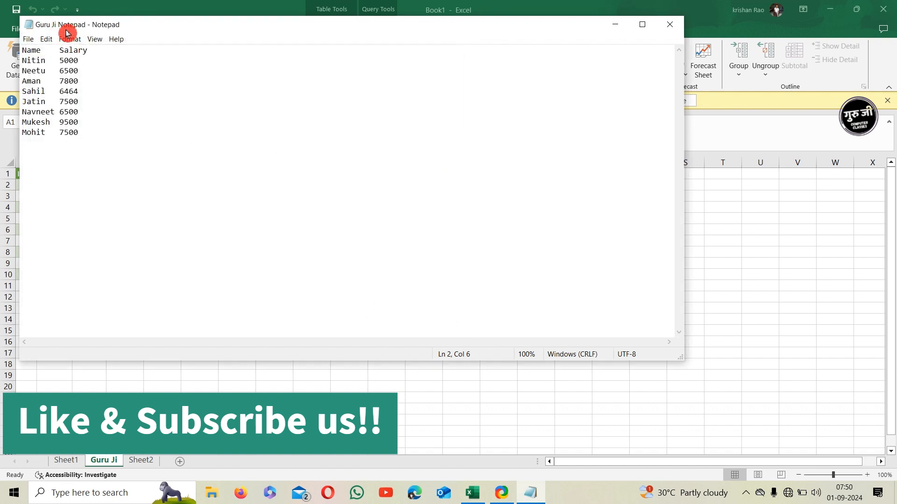
{"action": "left_click", "coordinate": [680, 28]}
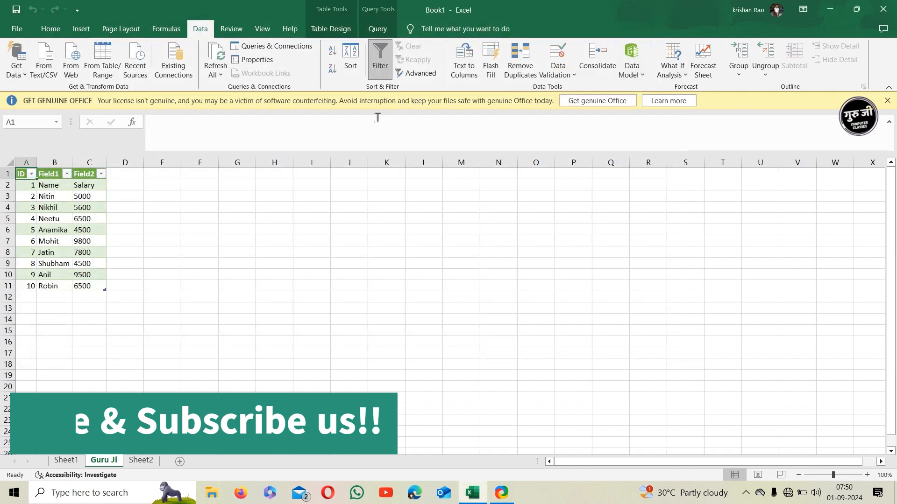
Step: Switch to Sheet2 and open the import preview of the Guru Ji Notepad text file from Documents
{"action": "left_click", "coordinate": [141, 461]}
{"action": "left_click", "coordinate": [45, 76]}
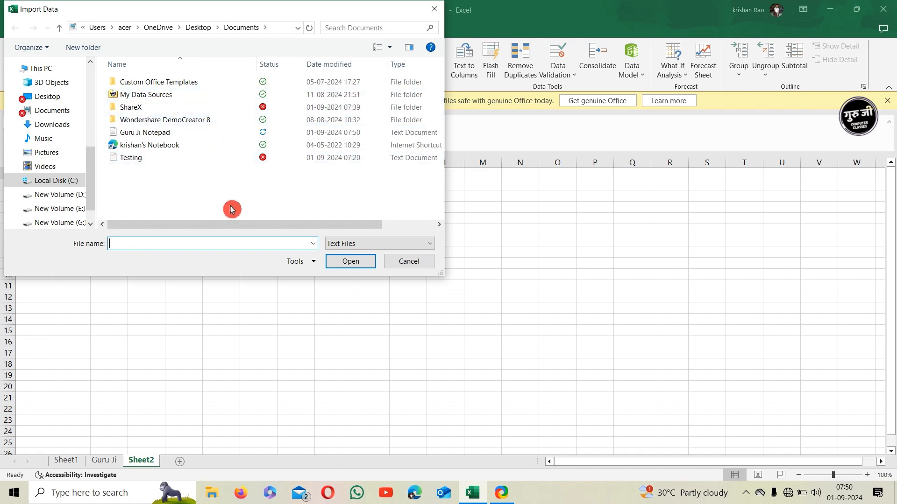
{"action": "left_click", "coordinate": [194, 137]}
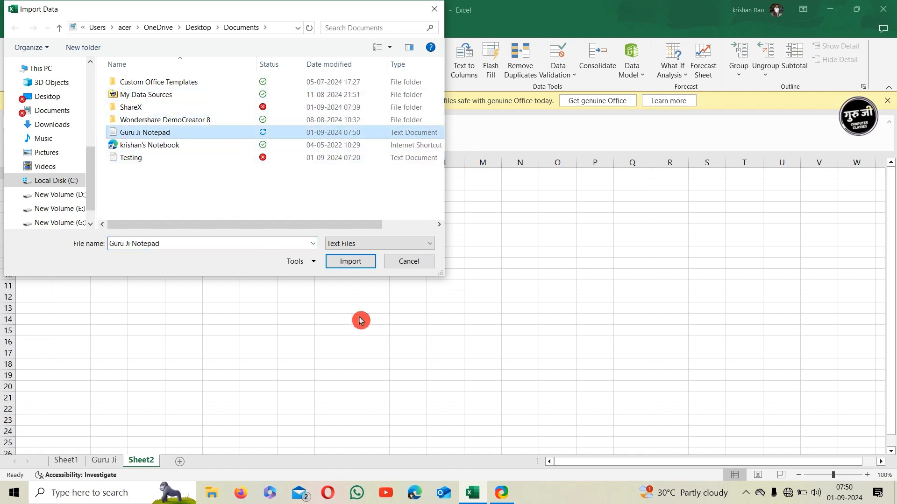
{"action": "left_click", "coordinate": [348, 267]}
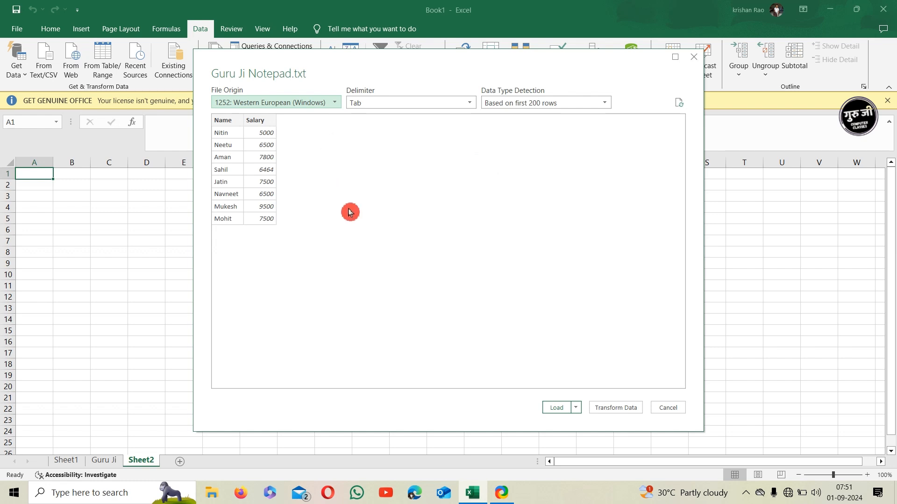
Step: Examine the delimiter choices available for the Guru Ji Notepad text import
{"action": "left_click", "coordinate": [464, 108]}
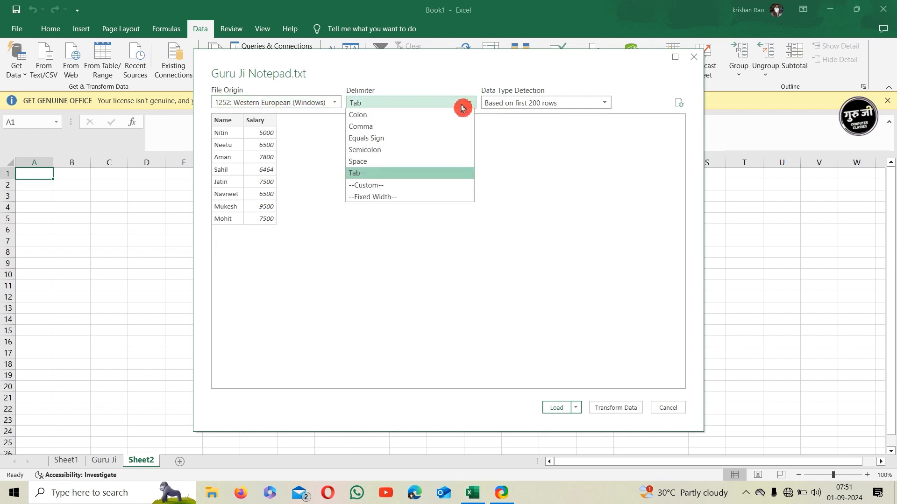
{"action": "left_click", "coordinate": [430, 107]}
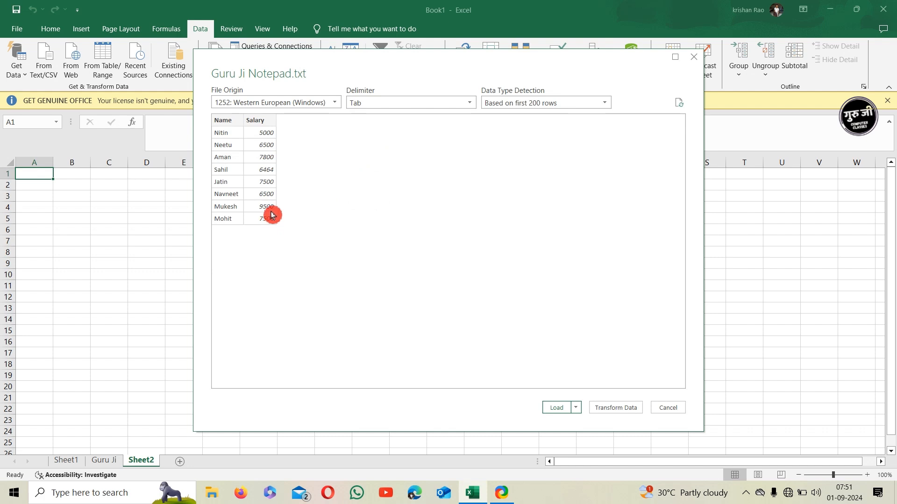
{"action": "left_click", "coordinate": [438, 102]}
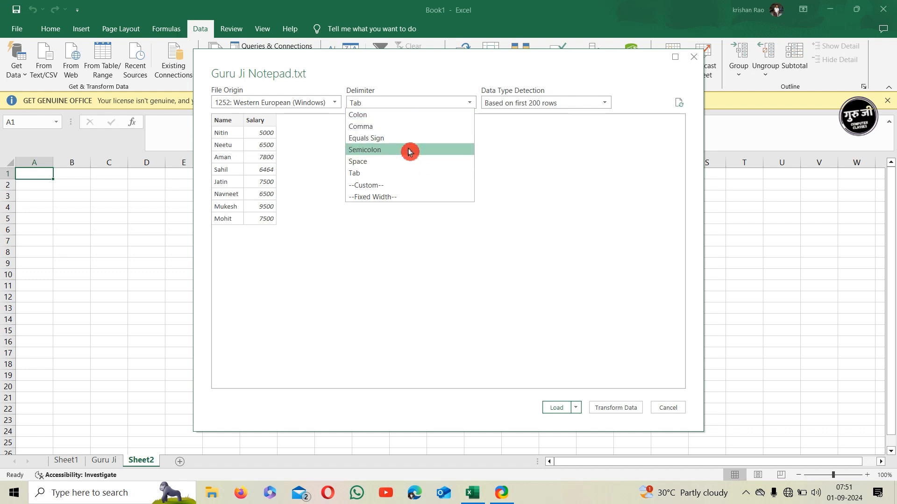
{"action": "left_click", "coordinate": [415, 107]}
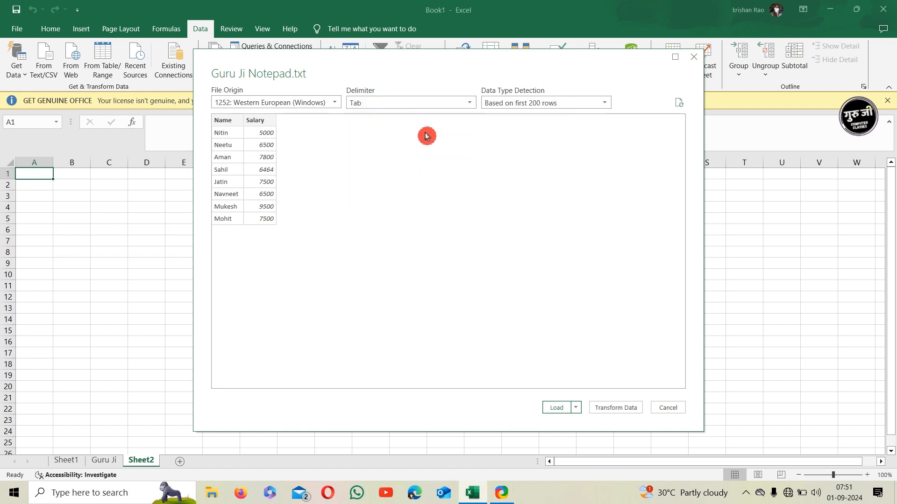
Step: Open the Guru Ji Notepad import in the Power Query Editor for transformation and load it into a new worksheet
{"action": "left_click", "coordinate": [578, 105]}
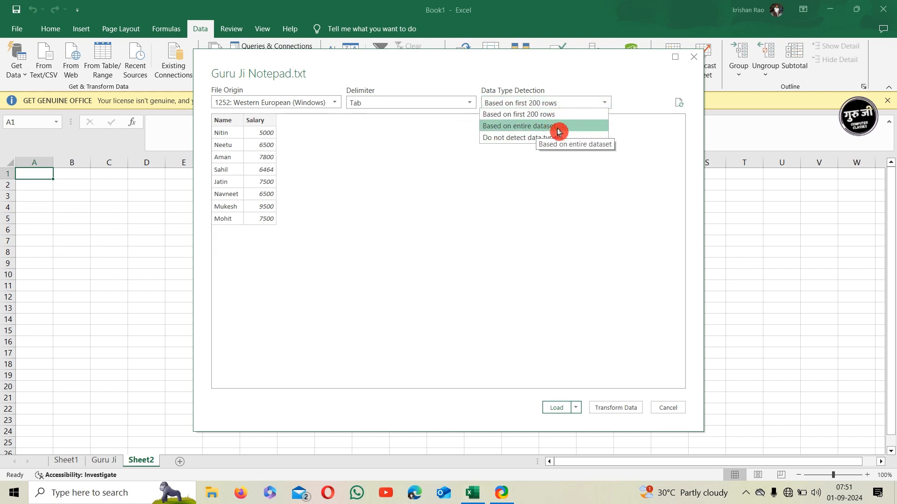
{"action": "left_click", "coordinate": [590, 105]}
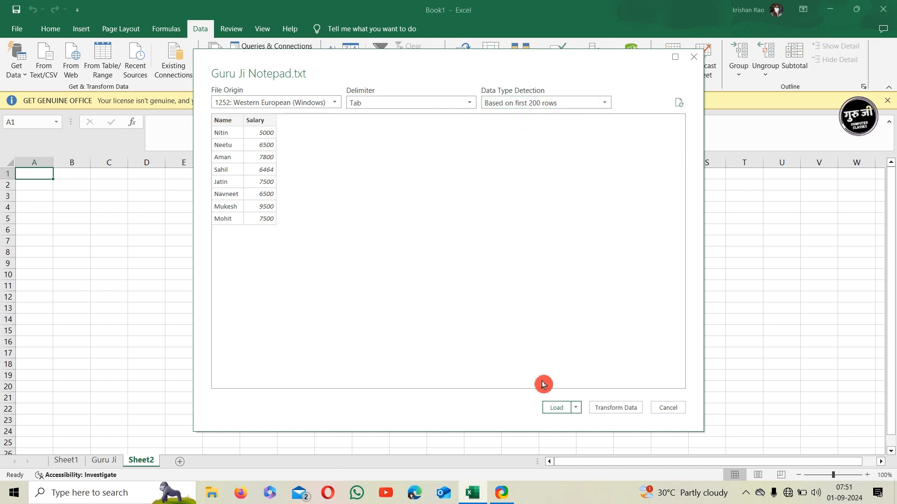
{"action": "left_click", "coordinate": [637, 410]}
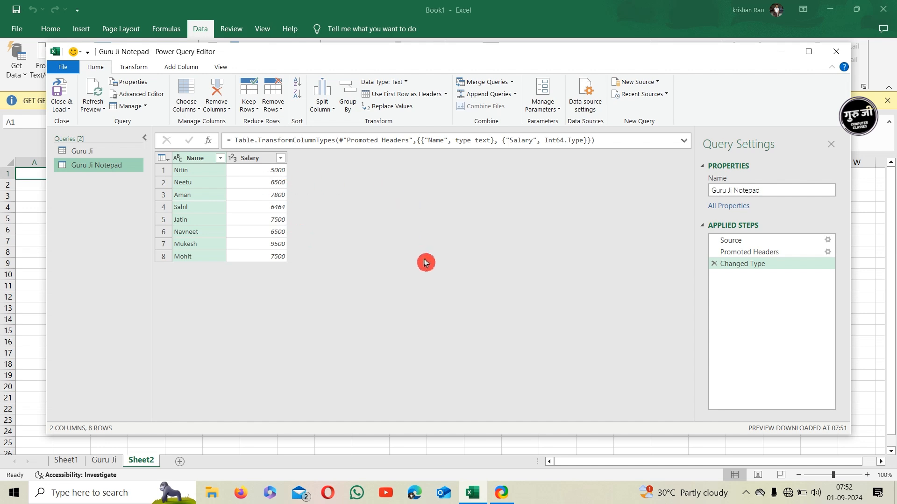
{"action": "left_click", "coordinate": [205, 201]}
{"action": "left_click", "coordinate": [203, 212]}
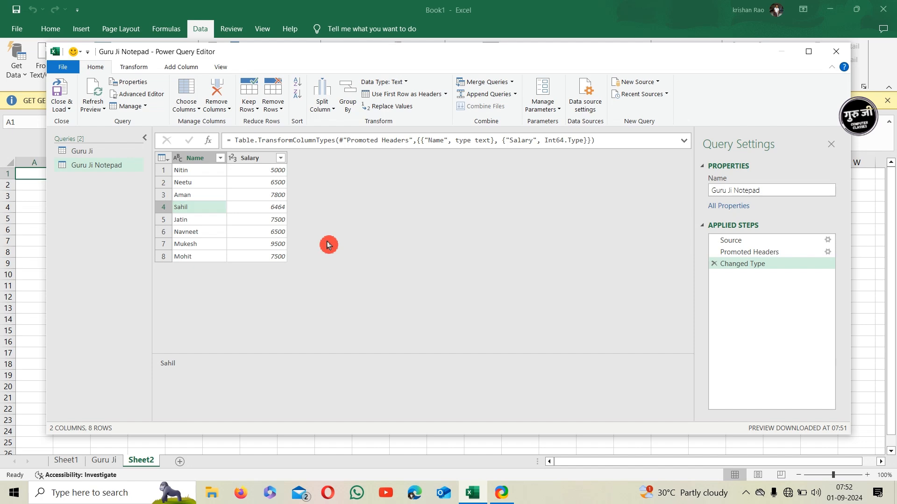
{"action": "left_click", "coordinate": [64, 93]}
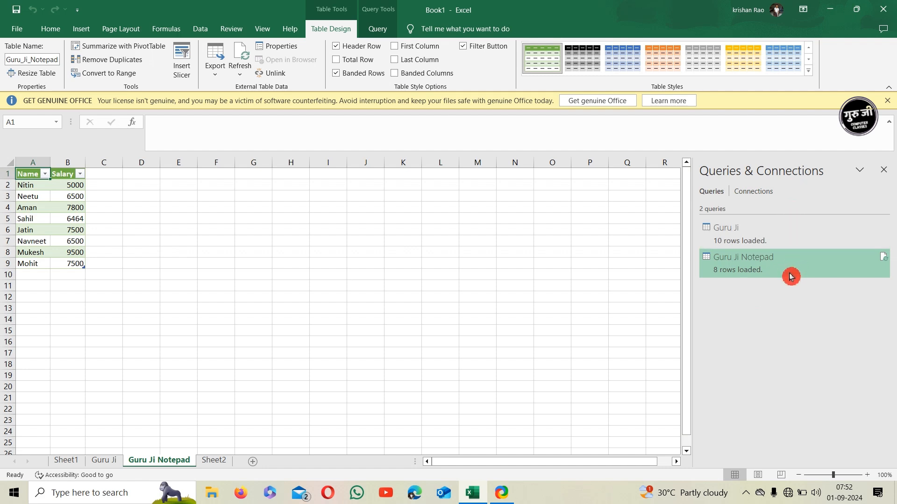
Step: View the loaded tables of the Guru Ji and Guru Ji Notepad queries and close the queries list
{"action": "mouse_move", "coordinate": [791, 273]}
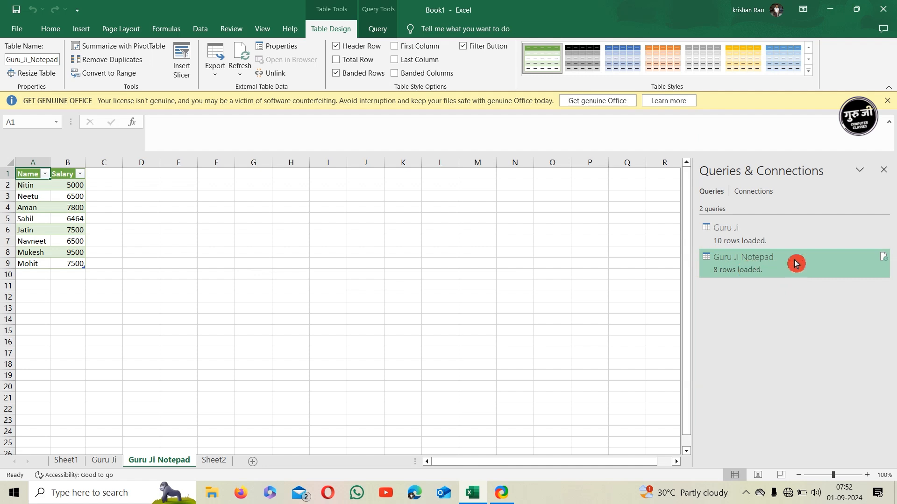
{"action": "left_click", "coordinate": [755, 244]}
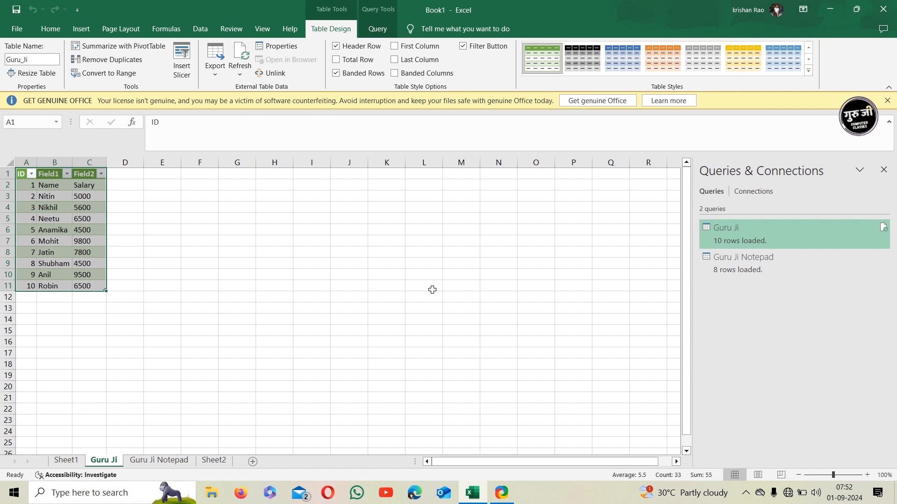
{"action": "left_click", "coordinate": [761, 265]}
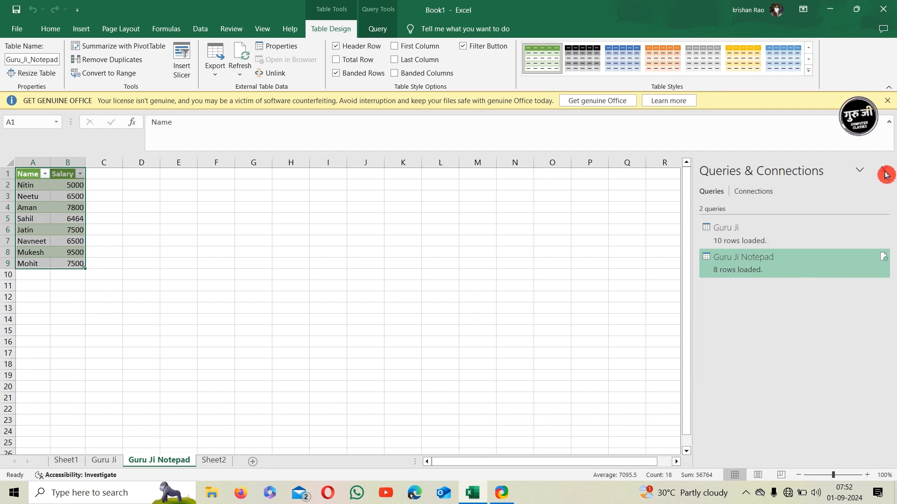
{"action": "left_click", "coordinate": [787, 187]}
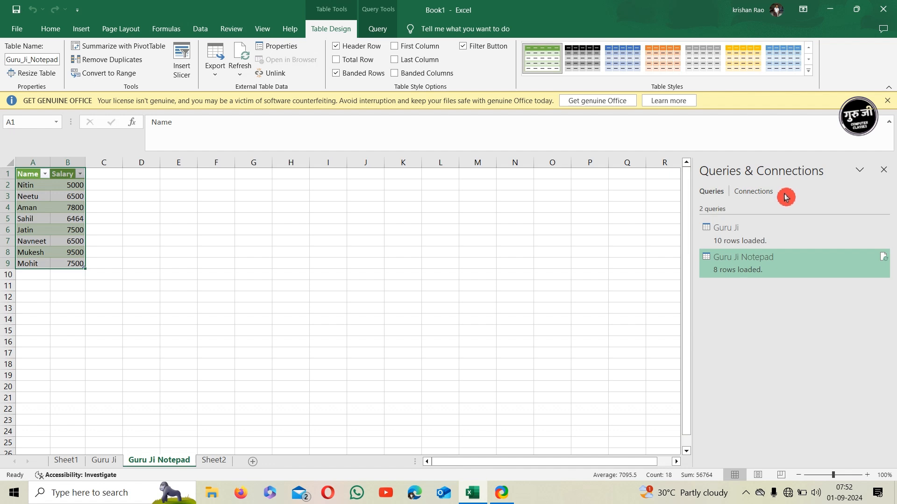
{"action": "left_click", "coordinate": [886, 176]}
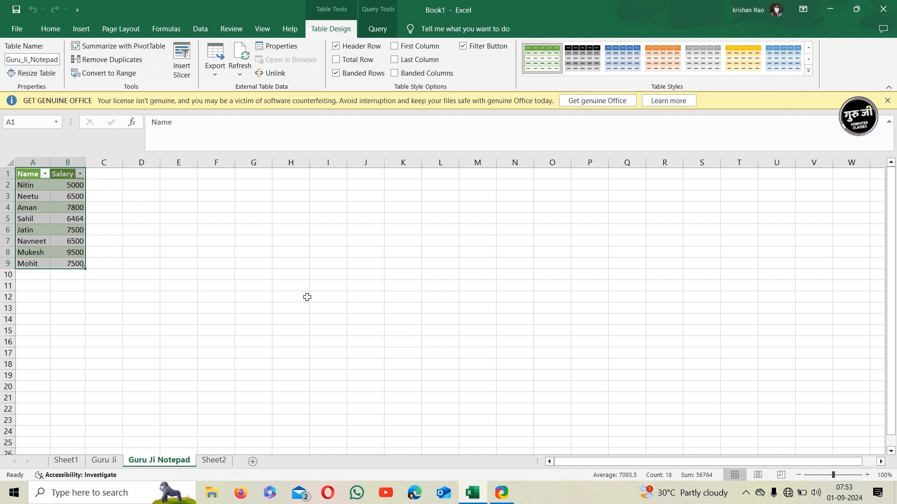
Step: View the Basic and Advanced URL options for importing data from the web and cancel without importing
{"action": "left_click", "coordinate": [206, 285]}
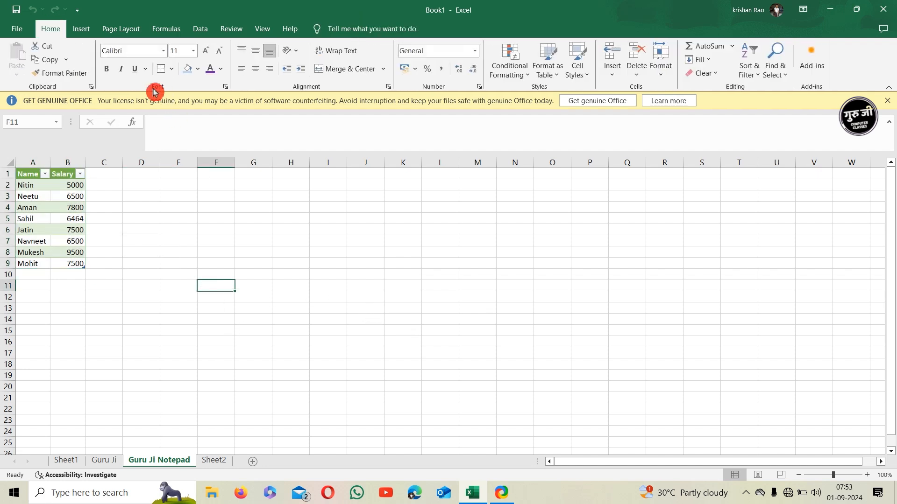
{"action": "left_click", "coordinate": [200, 31]}
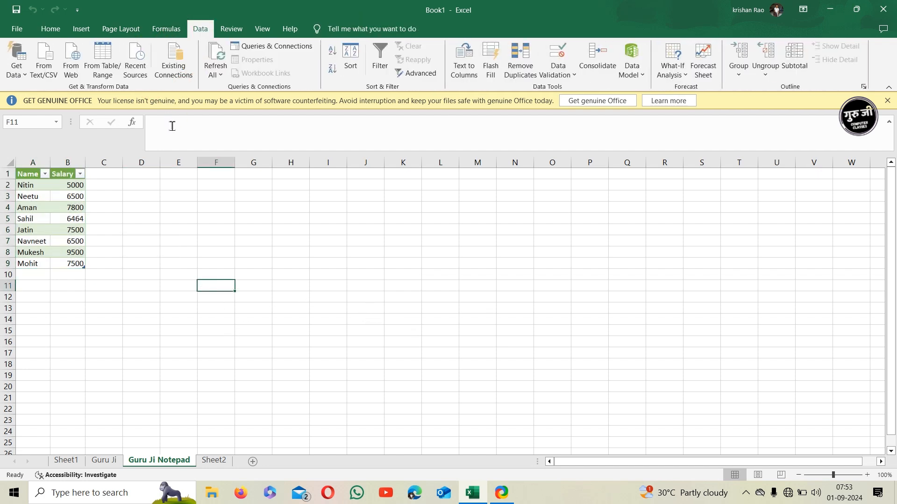
{"action": "left_click", "coordinate": [77, 75]}
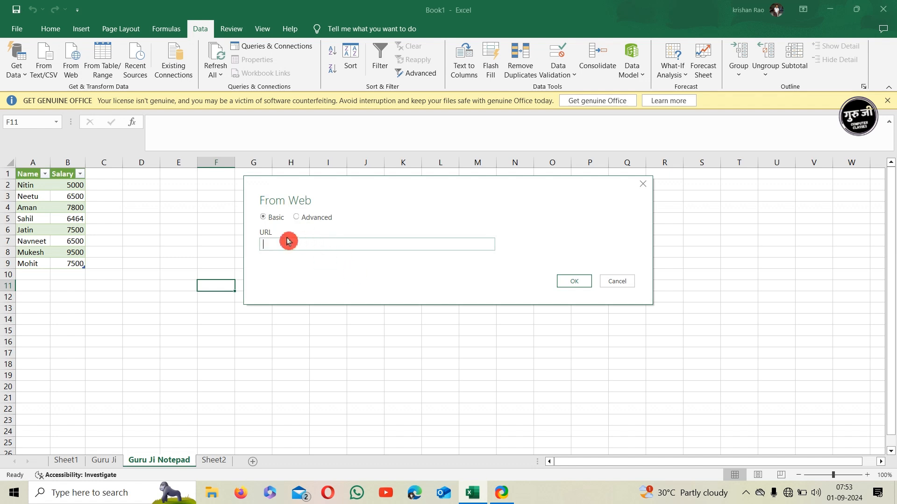
{"action": "left_click", "coordinate": [308, 219]}
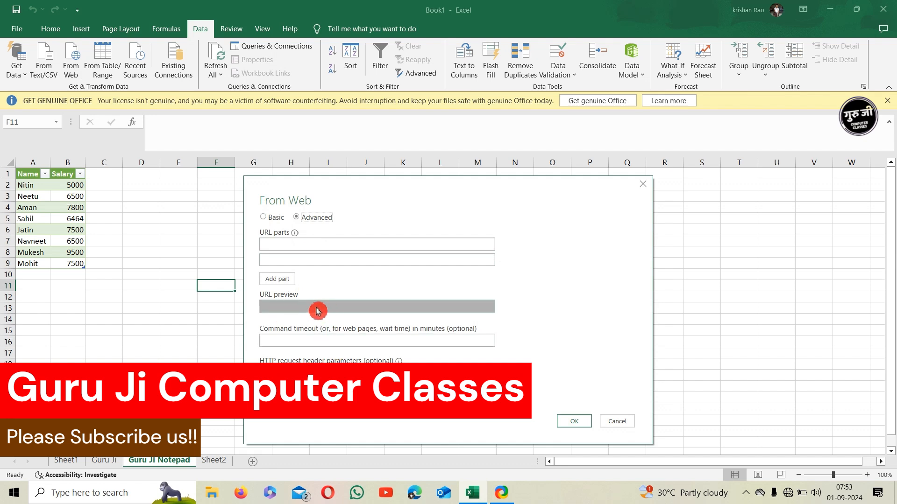
{"action": "left_click", "coordinate": [264, 217]}
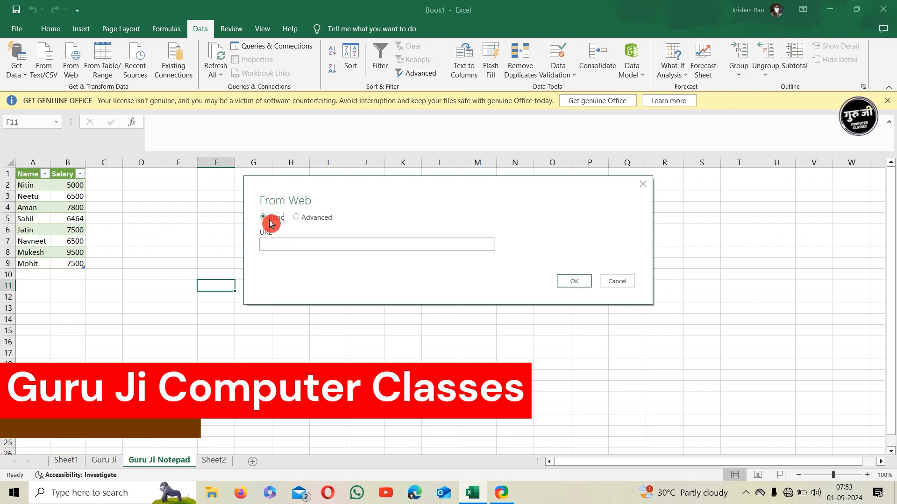
{"action": "left_click", "coordinate": [296, 246]}
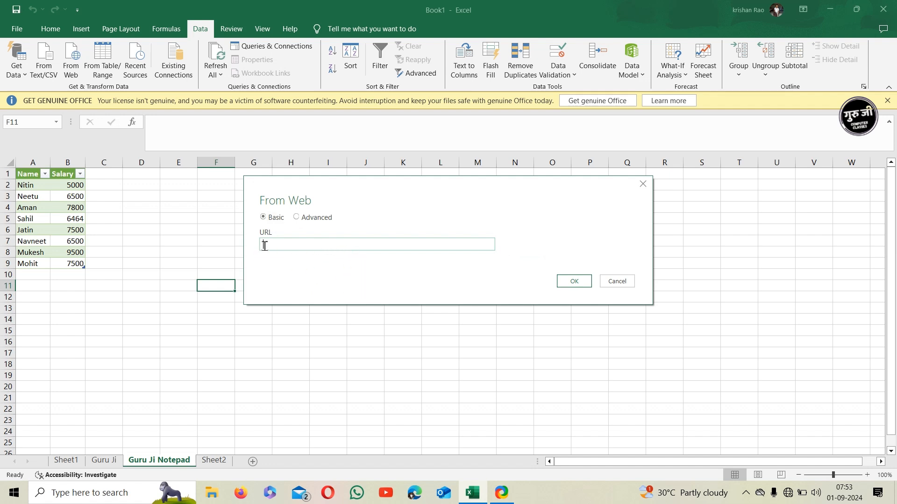
{"action": "left_click", "coordinate": [617, 281]}
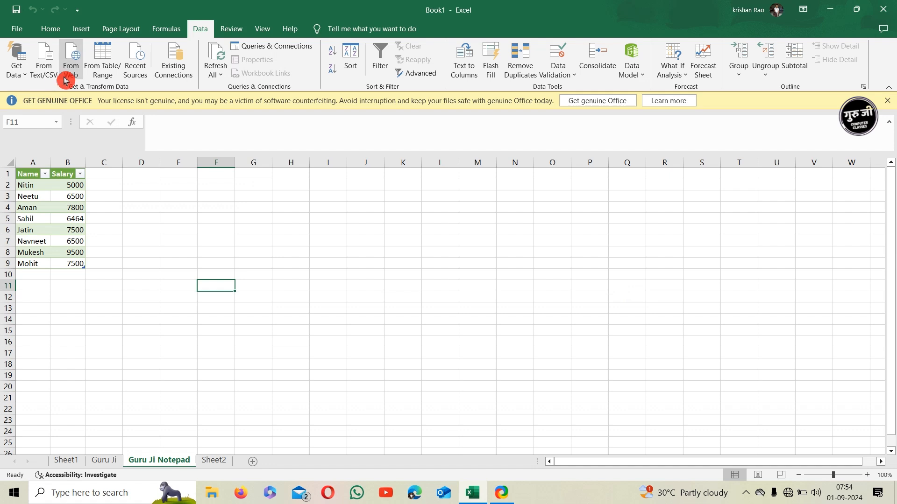
Step: Load the imported name and salary table as a table-based query in its own worksheet and close the queries list
{"action": "left_click", "coordinate": [104, 78]}
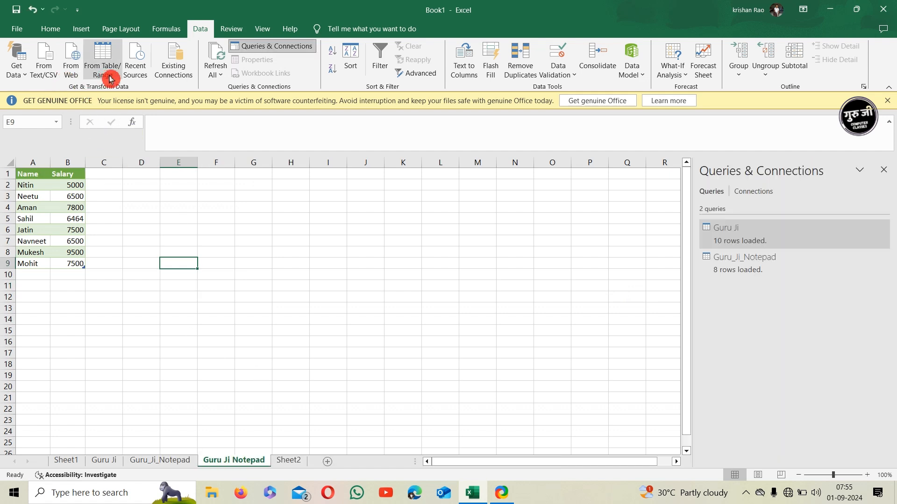
{"action": "left_click", "coordinate": [882, 171]}
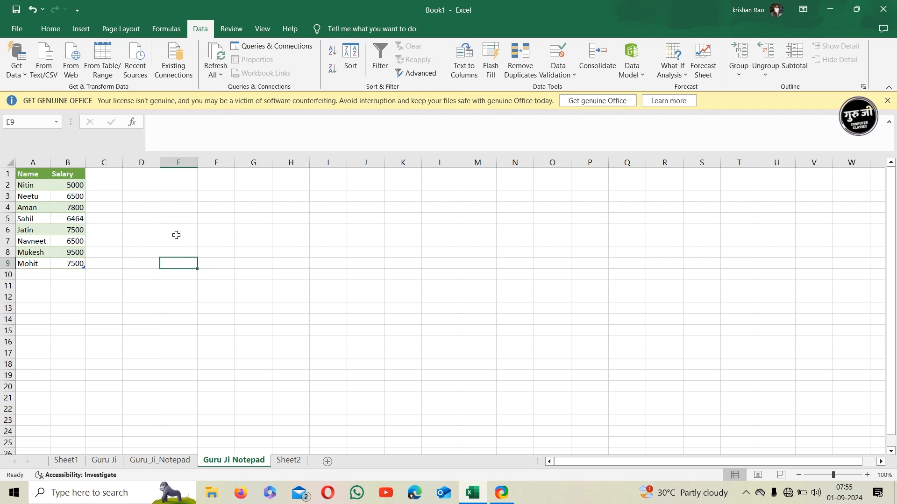
Step: Create another query from the name and salary table, with cells A4:B9 of the Guru Ji Notepad sheet selected
{"action": "left_click", "coordinate": [106, 76]}
{"action": "left_click_drag", "start_coordinate": [26, 208], "coordinate": [48, 265]}
{"action": "left_click", "coordinate": [103, 64]}
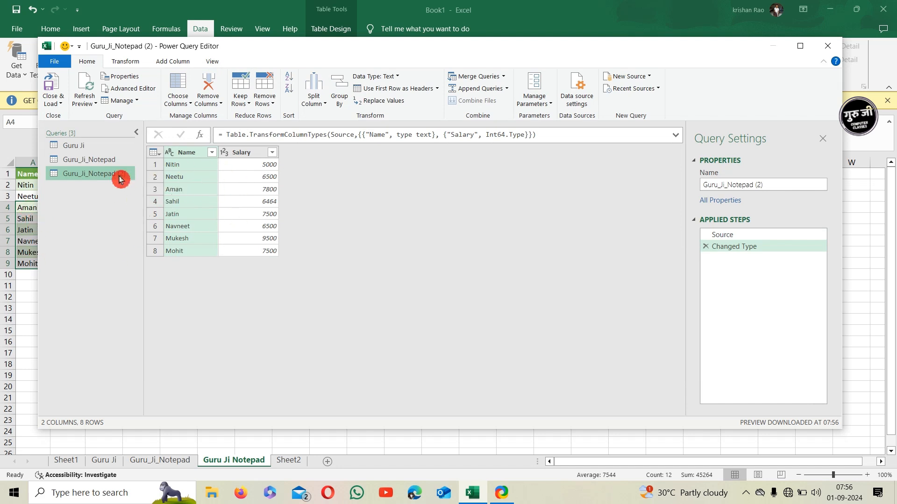
Step: Compare the Guru Ji and Guru_Ji_Notepad query data in the Power Query Editor and close it, discarding the changes
{"action": "left_click", "coordinate": [98, 161]}
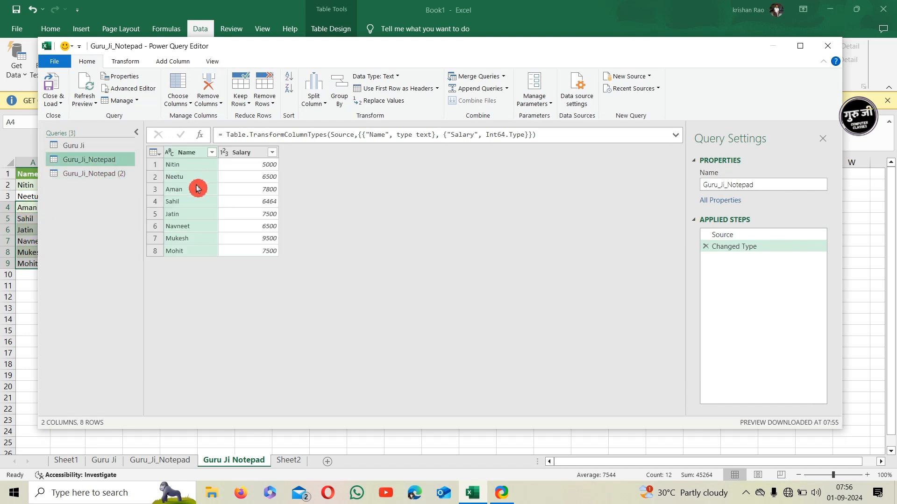
{"action": "left_click", "coordinate": [96, 146]}
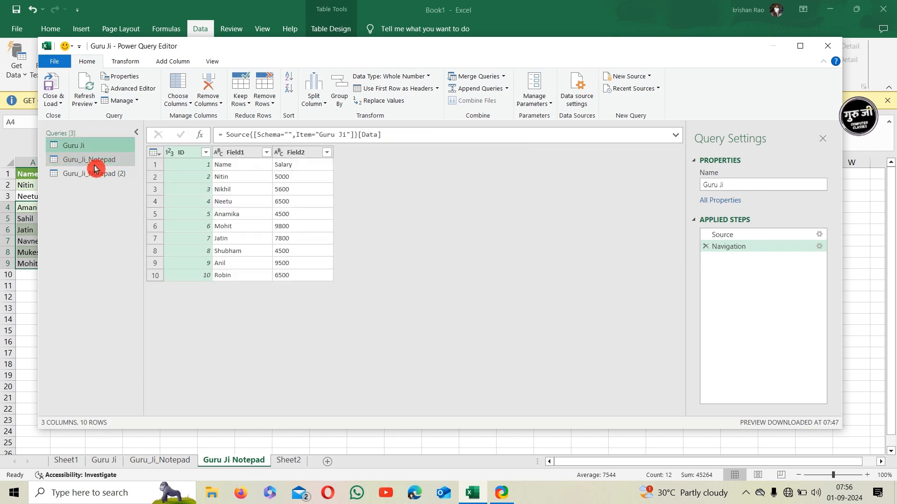
{"action": "left_click", "coordinate": [101, 164]}
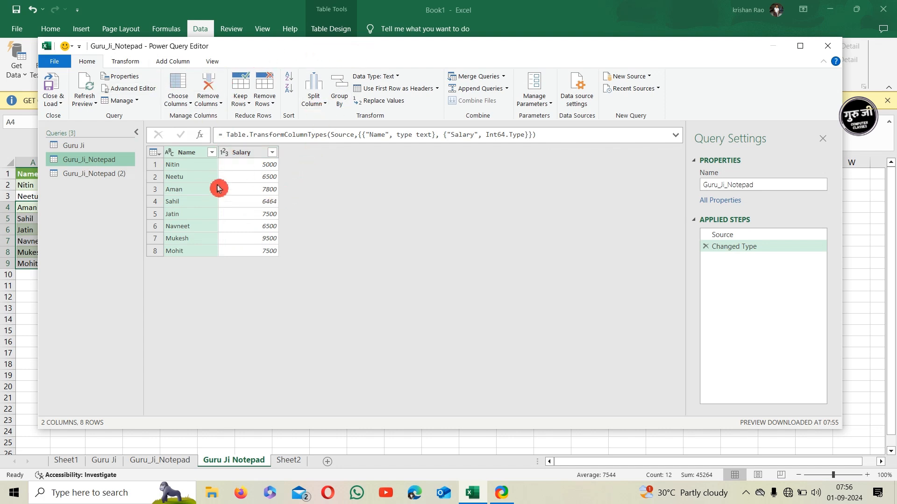
{"action": "left_click", "coordinate": [191, 202]}
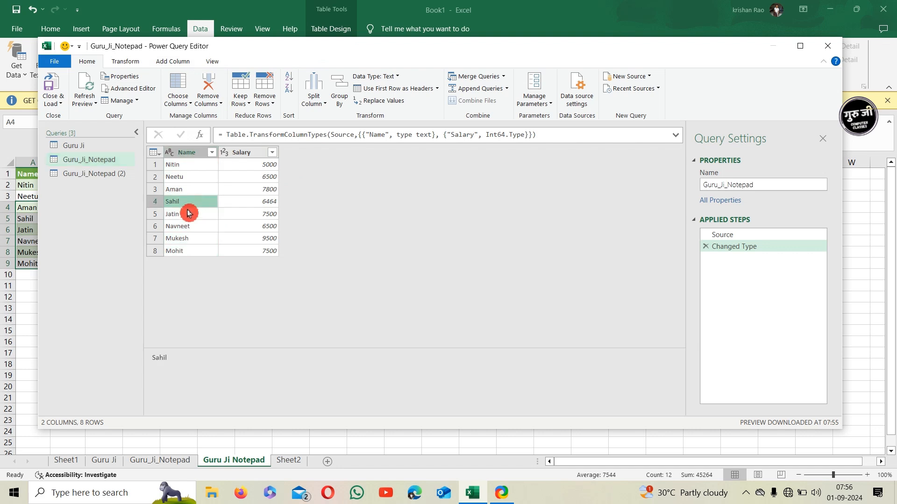
{"action": "left_click", "coordinate": [192, 178]}
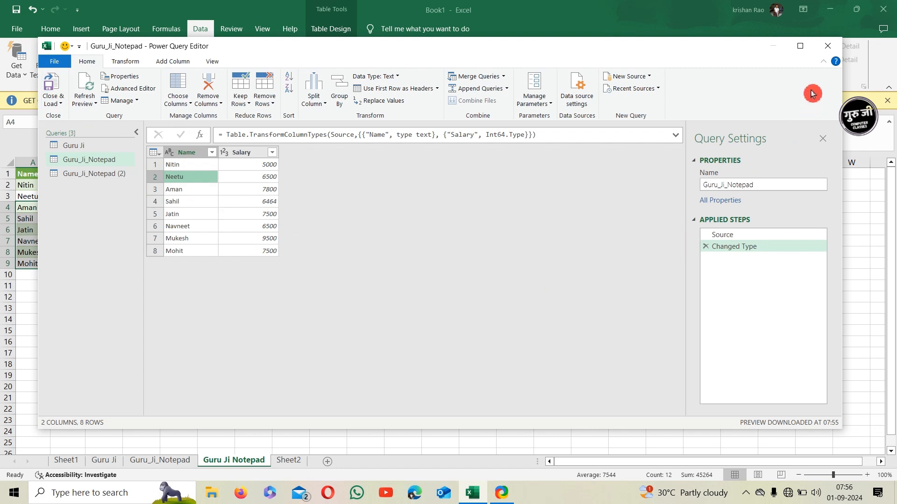
{"action": "left_click", "coordinate": [832, 52]}
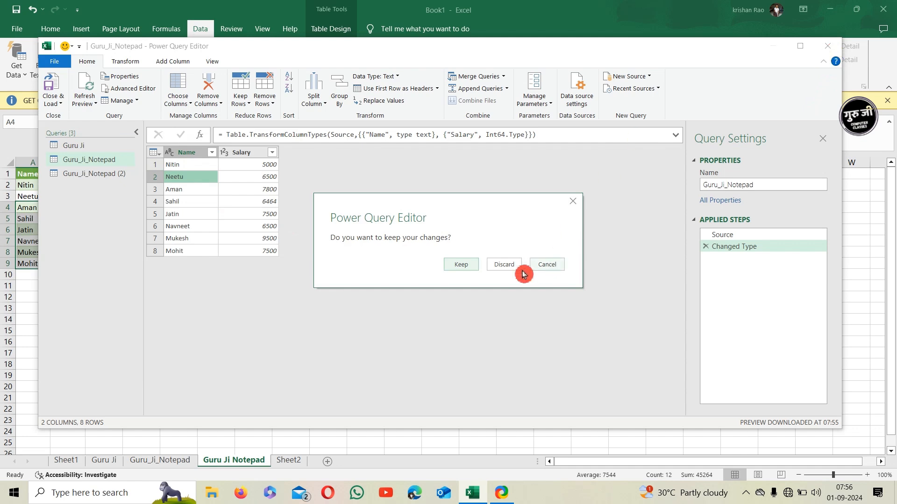
{"action": "left_click", "coordinate": [504, 269]}
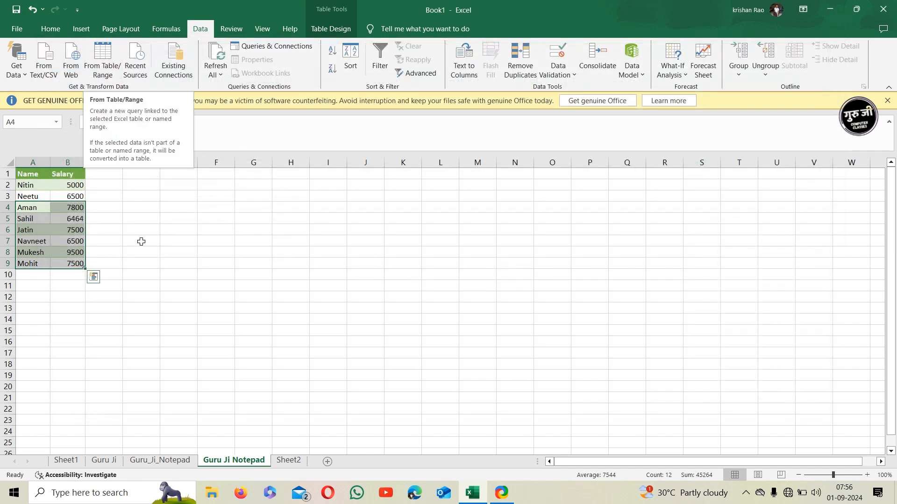
{"action": "left_click", "coordinate": [140, 262]}
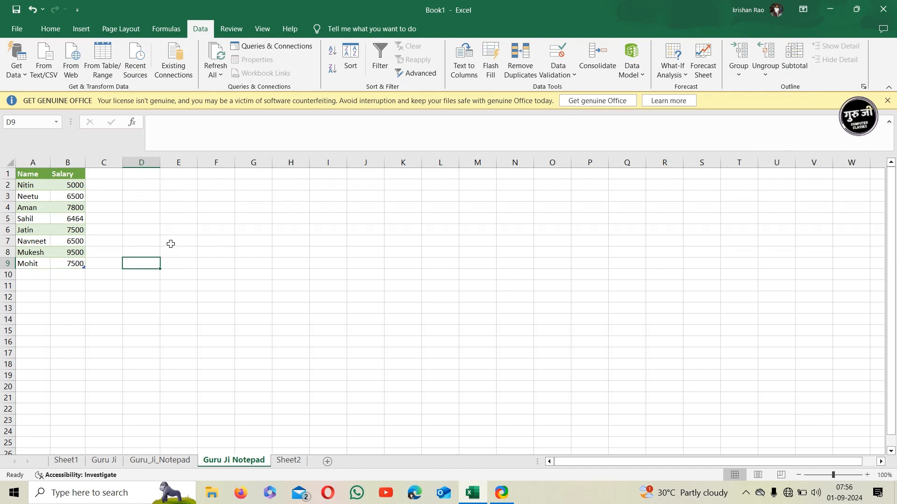
Step: View the recent data sources, preview Guru Ji Notepad.txt from them, and close without importing
{"action": "left_click", "coordinate": [141, 78]}
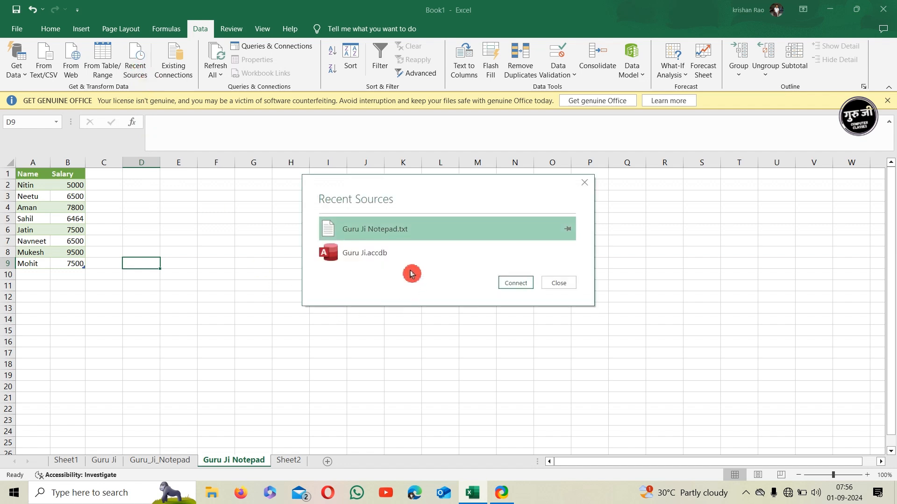
{"action": "left_click_drag", "start_coordinate": [435, 185], "coordinate": [421, 141]}
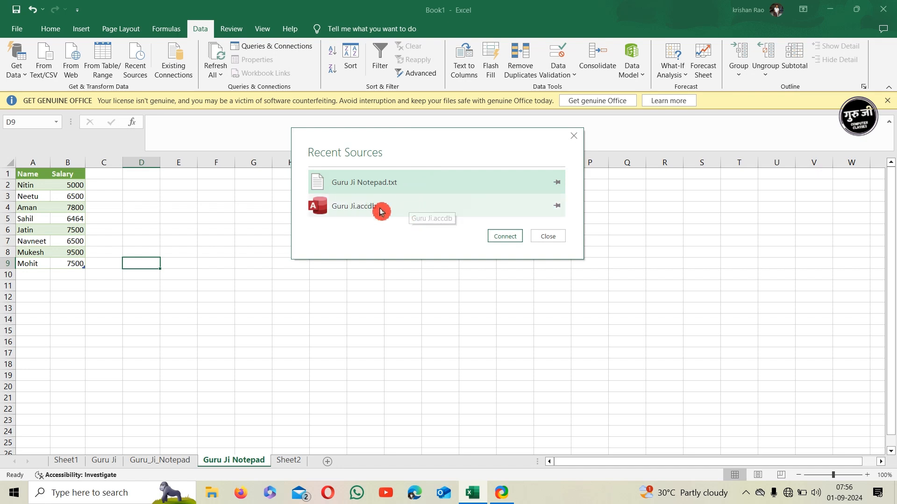
{"action": "double_click", "coordinate": [397, 188]}
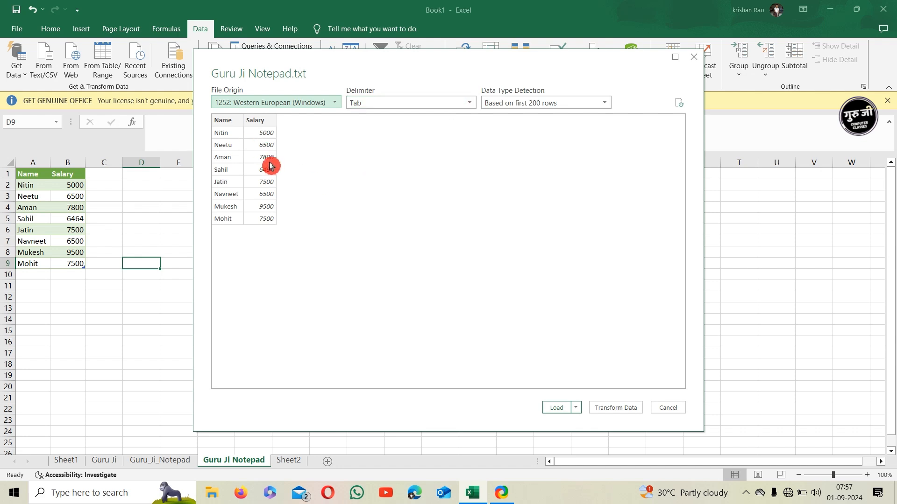
{"action": "left_click", "coordinate": [446, 106]}
{"action": "left_click", "coordinate": [297, 176]}
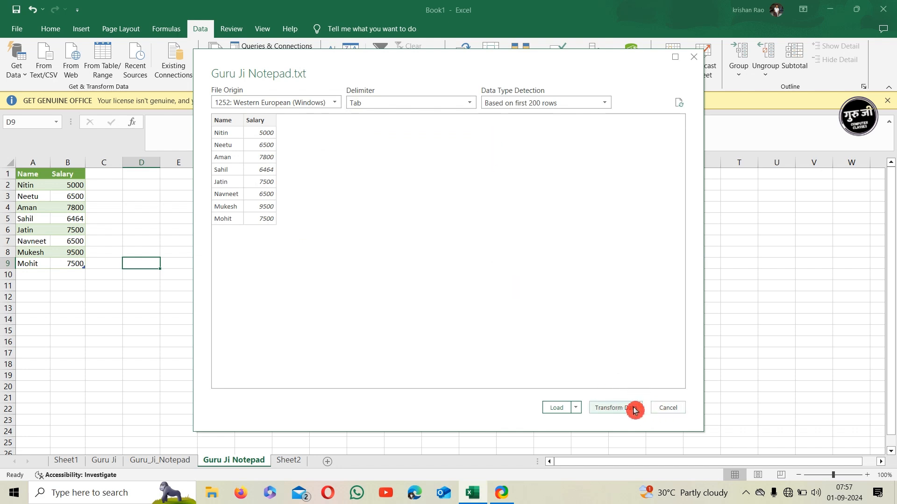
{"action": "left_click", "coordinate": [671, 413]}
{"action": "left_click", "coordinate": [134, 72]}
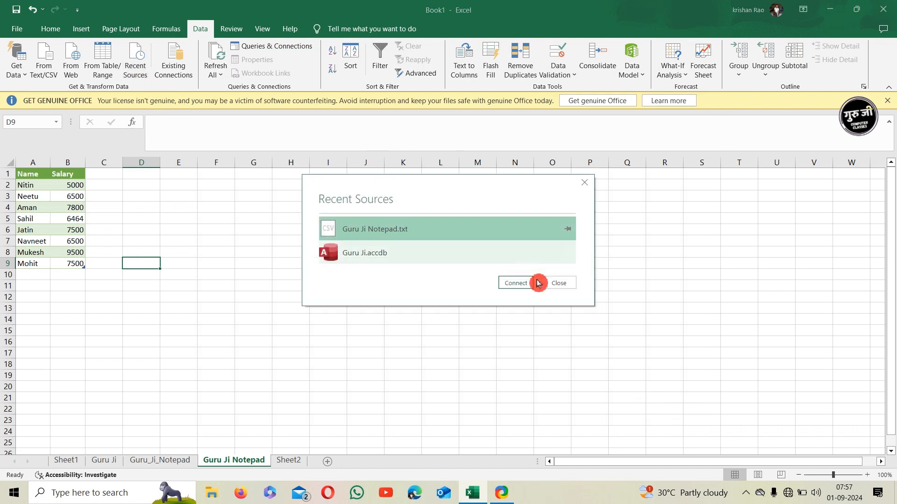
{"action": "left_click", "coordinate": [561, 283]}
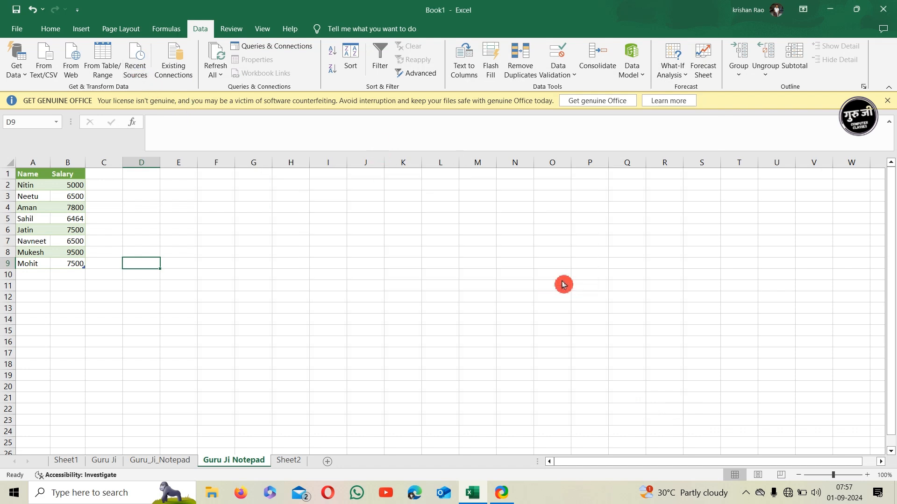
Step: Open the existing connections and look through the Guru Ji, Guru_Ji_Notepad and list entries
{"action": "left_click", "coordinate": [181, 77]}
{"action": "left_click", "coordinate": [183, 79]}
{"action": "left_click", "coordinate": [182, 78]}
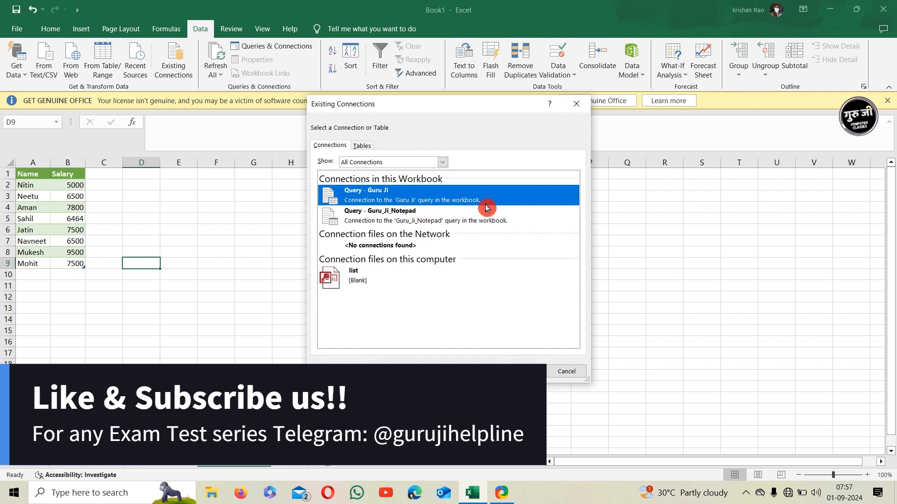
{"action": "left_click", "coordinate": [383, 282]}
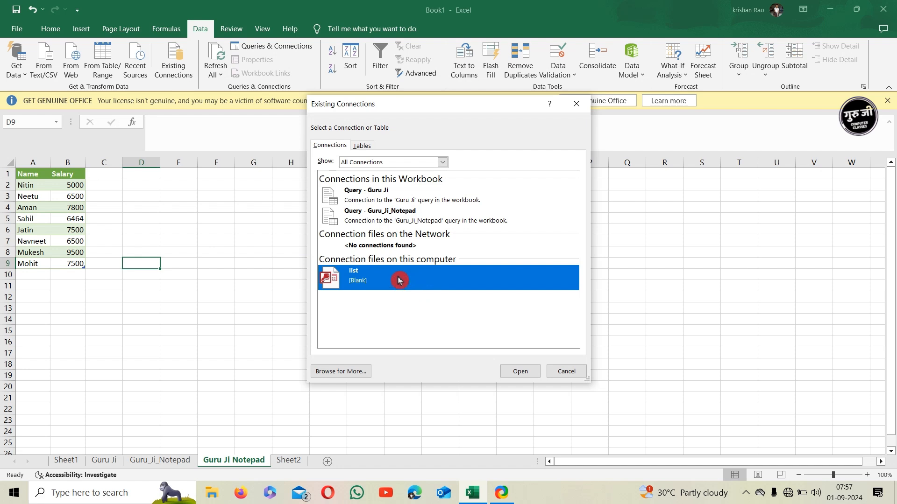
{"action": "left_click", "coordinate": [411, 199]}
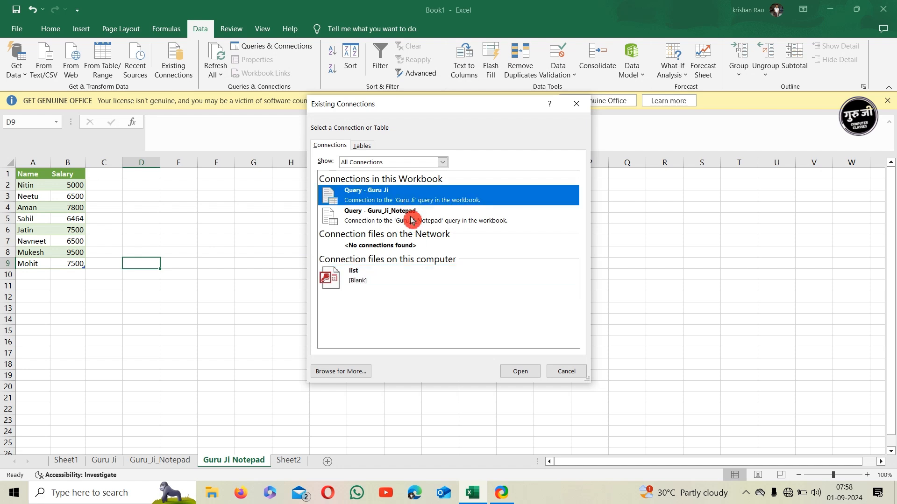
{"action": "left_click", "coordinate": [411, 218]}
{"action": "left_click", "coordinate": [411, 196]}
Step: View the workbook tables offered as existing connections, checking Guru_Ji_Notepad and Guru_Ji_Notepad_1
{"action": "left_click", "coordinate": [363, 147]}
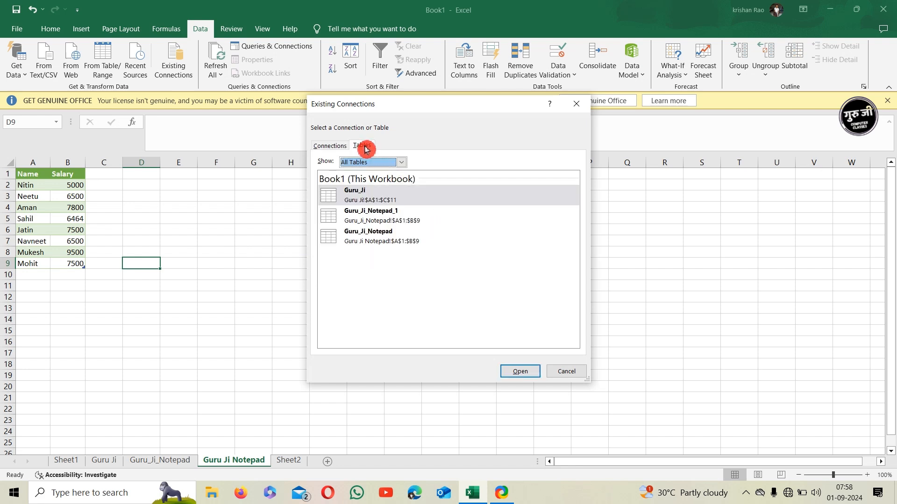
{"action": "left_click", "coordinate": [388, 241]}
{"action": "left_click", "coordinate": [381, 209]}
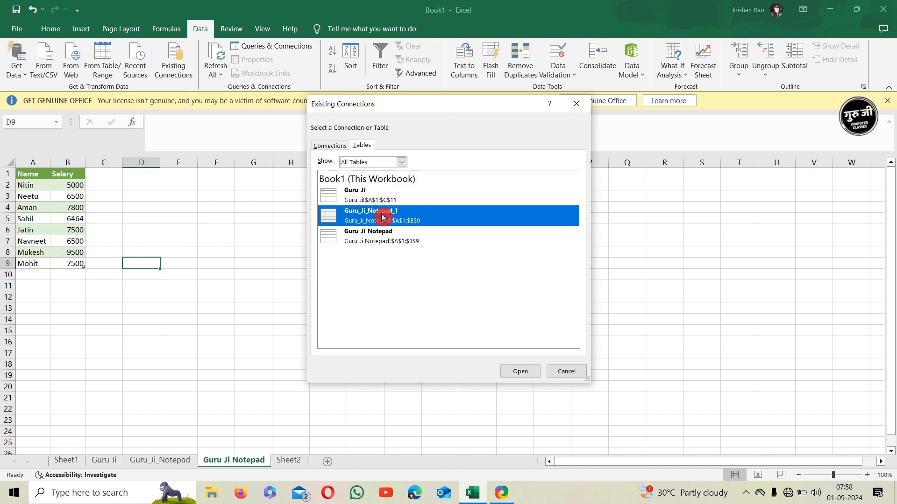
Step: Filter the existing connections by this workbook, this computer and the network, and close without opening one
{"action": "left_click", "coordinate": [340, 150]}
{"action": "left_click", "coordinate": [442, 163]}
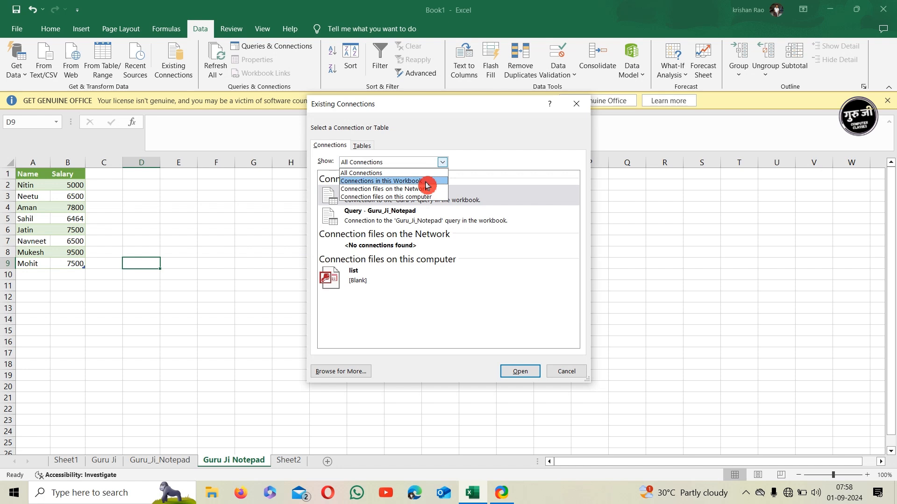
{"action": "left_click", "coordinate": [427, 181]}
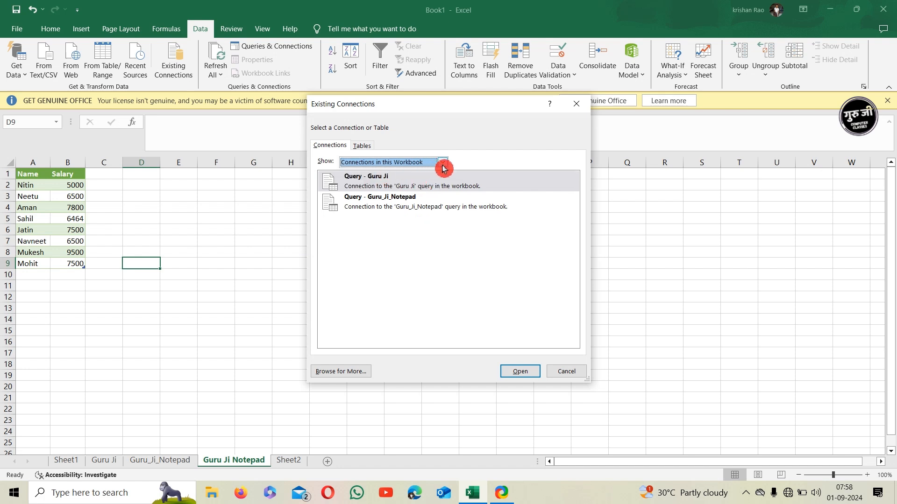
{"action": "left_click", "coordinate": [443, 162]}
{"action": "left_click", "coordinate": [432, 196]}
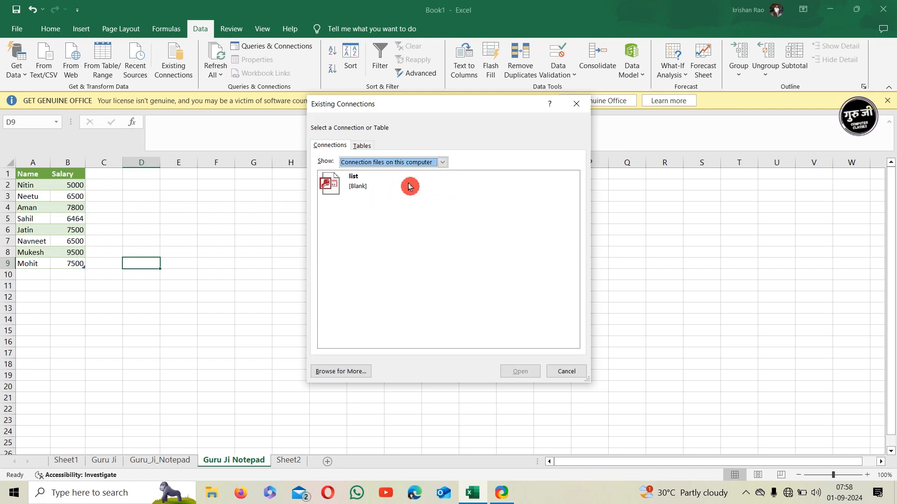
{"action": "left_click", "coordinate": [401, 187]}
{"action": "left_click", "coordinate": [444, 163]}
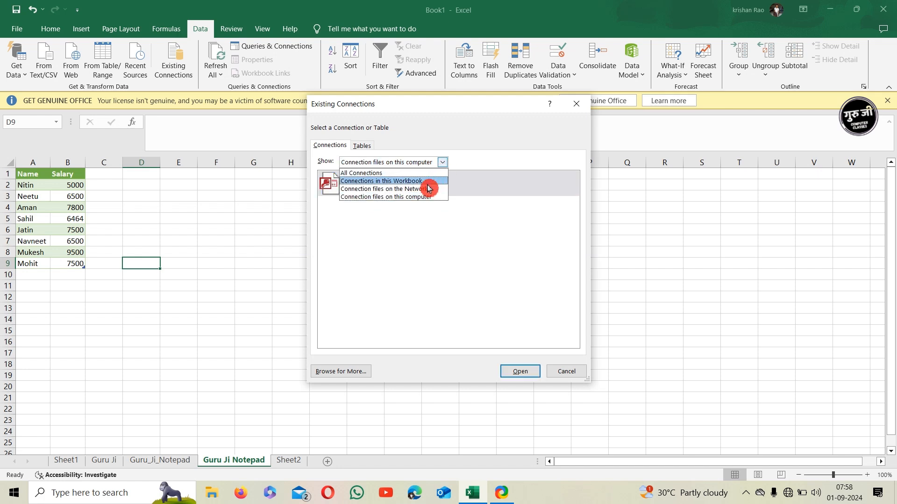
{"action": "left_click", "coordinate": [427, 189]}
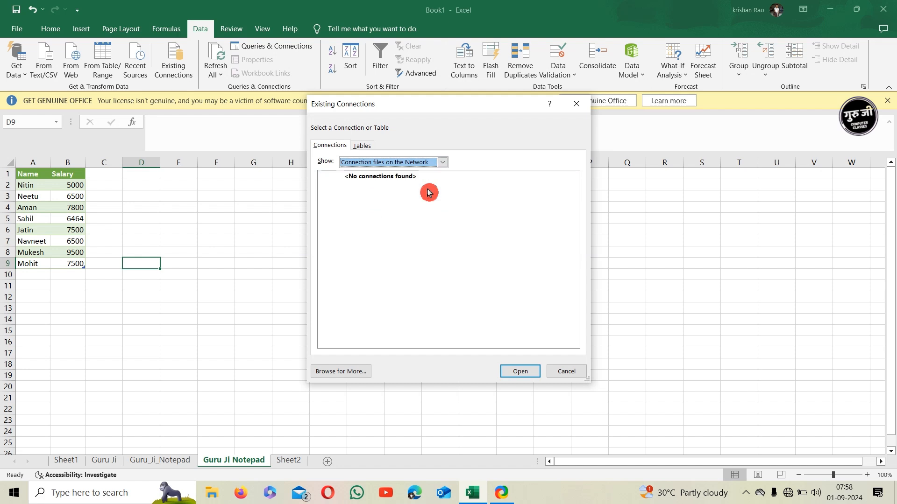
{"action": "left_click", "coordinate": [566, 372]}
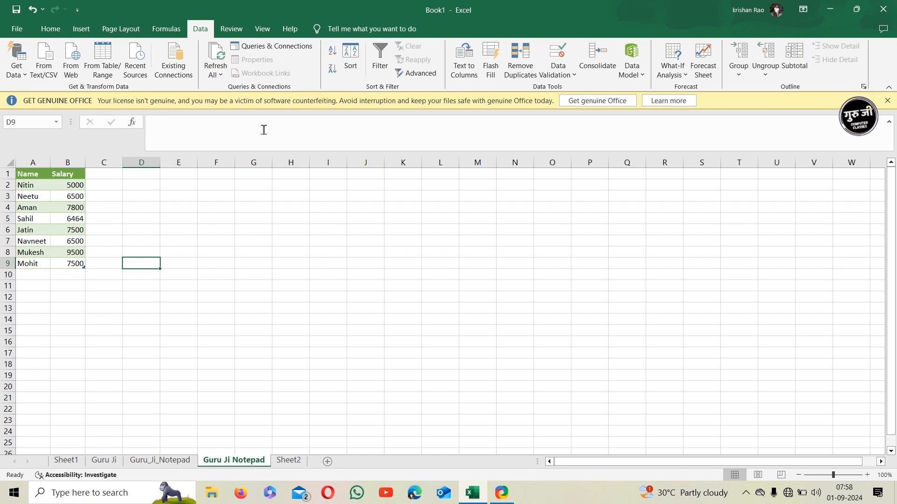
Step: Show the workbook's queries and connections and check the Guru_Ji_Notepad query
{"action": "left_click", "coordinate": [279, 52]}
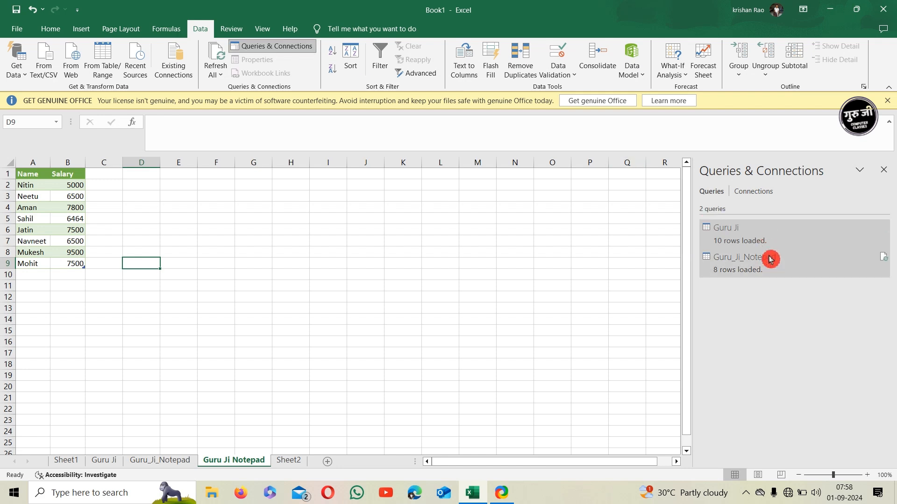
{"action": "mouse_move", "coordinate": [771, 262]}
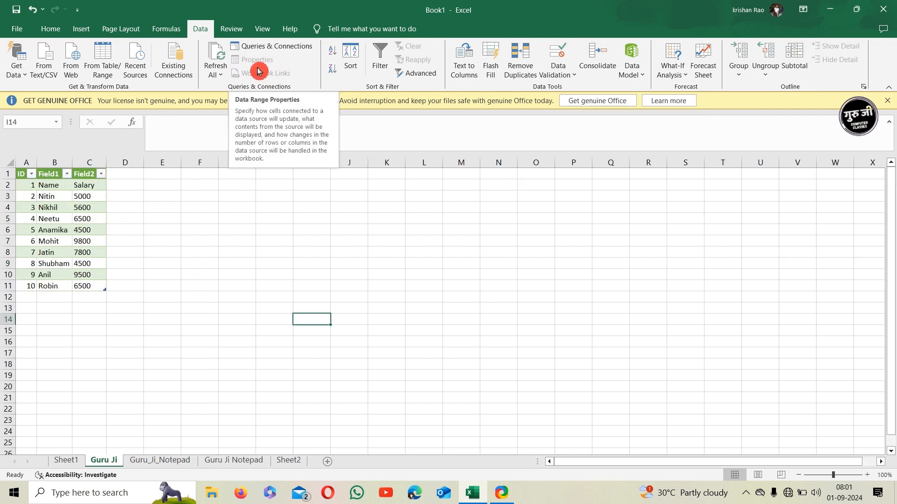
Step: Turn off Preserve cell formatting in the external data properties of the Guru Ji sheet's table
{"action": "left_click_drag", "start_coordinate": [33, 186], "coordinate": [83, 286]}
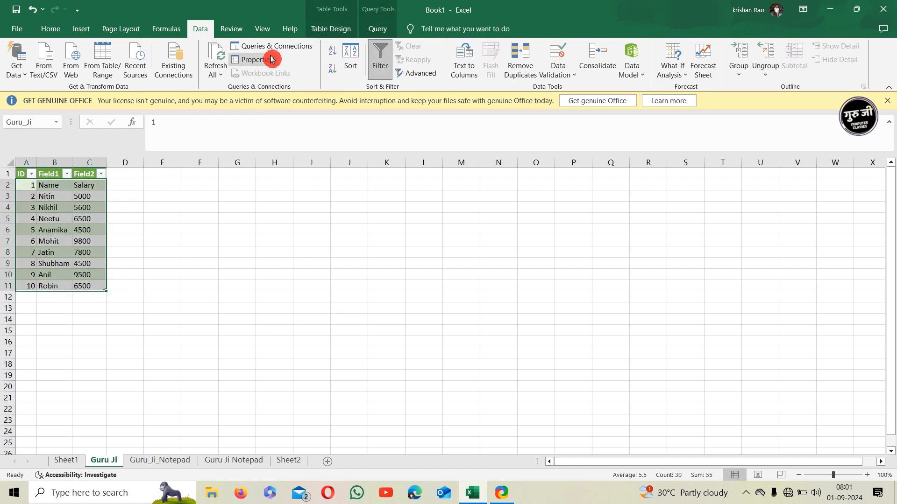
{"action": "left_click", "coordinate": [268, 61]}
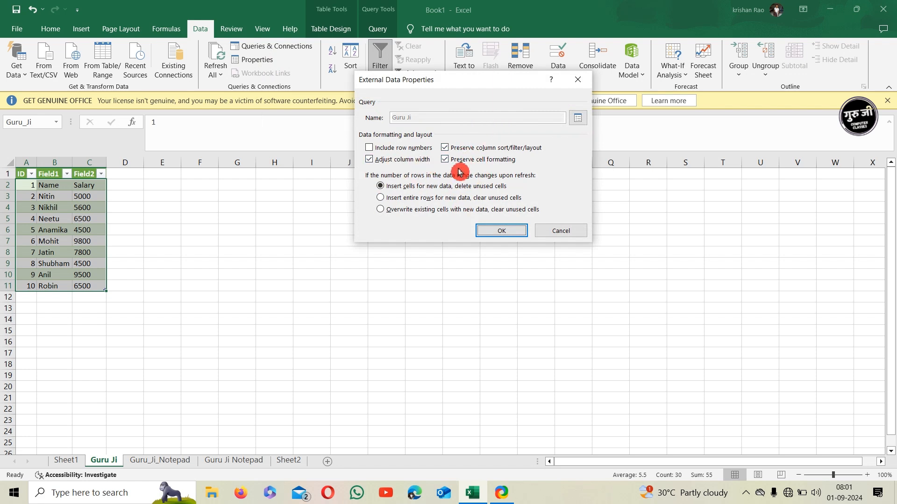
{"action": "left_click", "coordinate": [480, 162]}
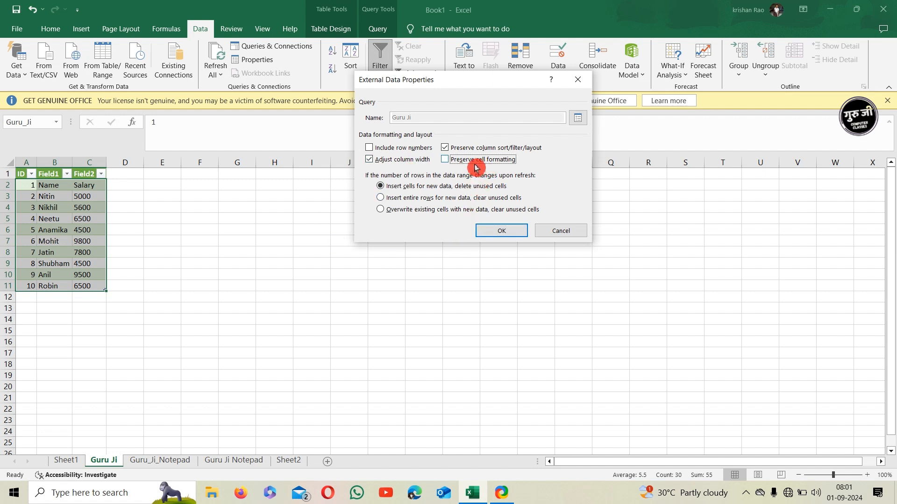
{"action": "left_click", "coordinate": [478, 164]}
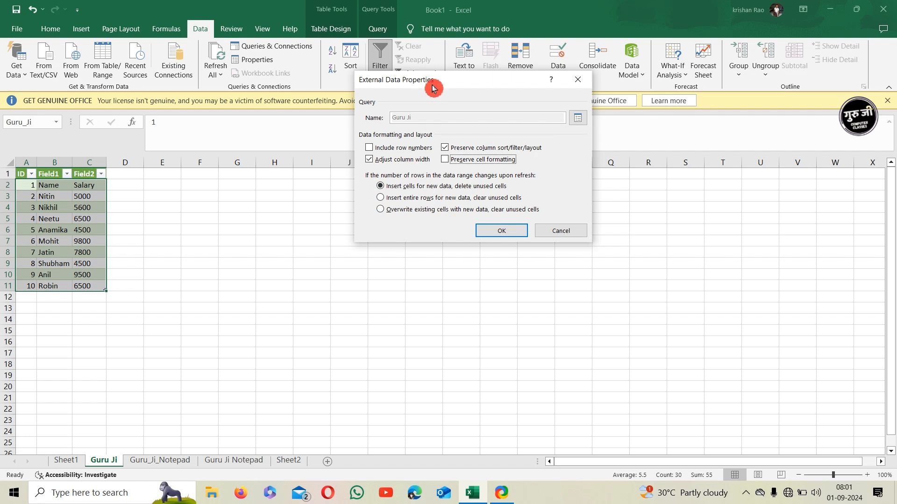
{"action": "left_click", "coordinate": [510, 238]}
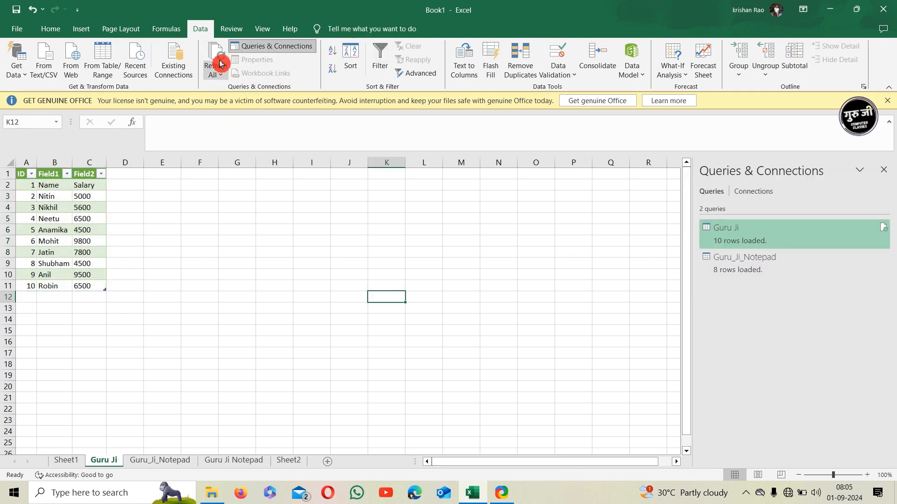
{"action": "left_click", "coordinate": [281, 204]}
{"action": "left_click", "coordinate": [146, 238]}
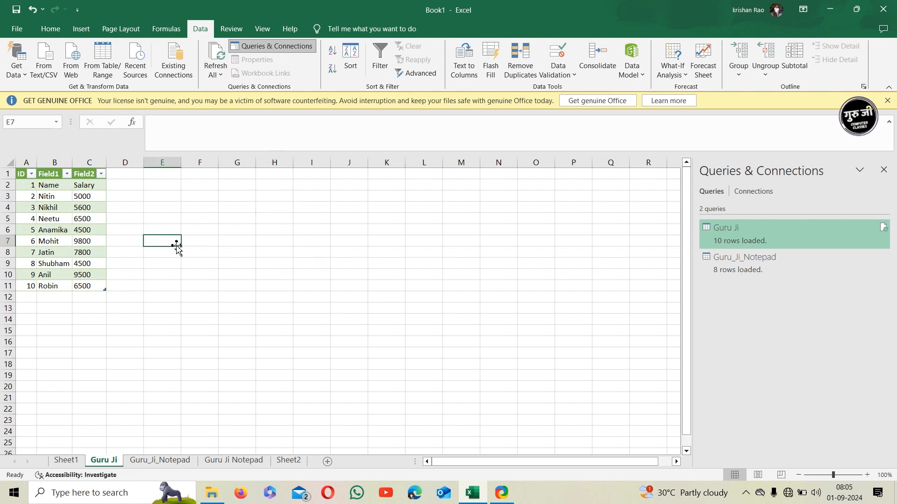
{"action": "left_click", "coordinate": [212, 74]}
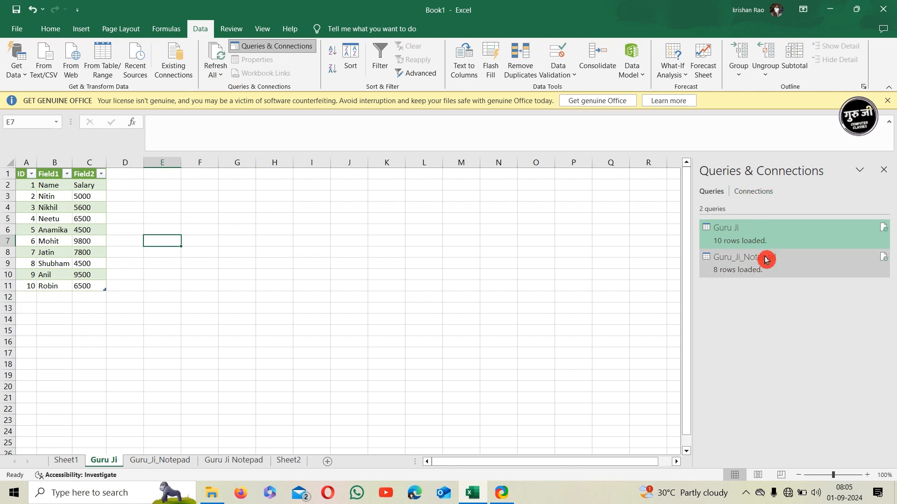
Step: Open the Guru Ji query for editing in the Power Query Editor
{"action": "mouse_move", "coordinate": [751, 245]}
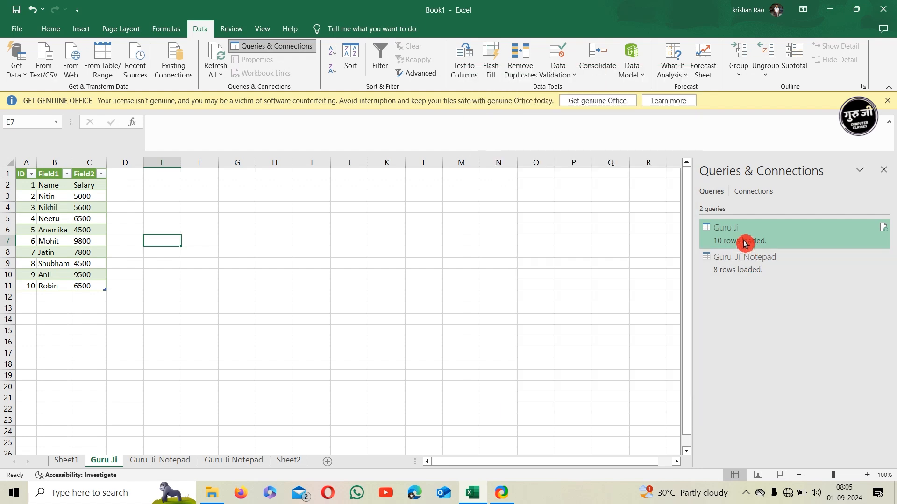
{"action": "right_click", "coordinate": [745, 240]}
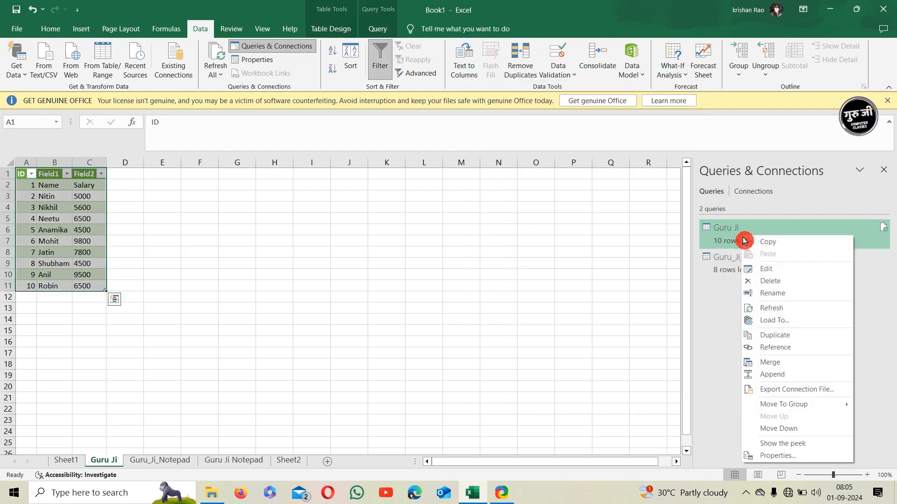
{"action": "left_click", "coordinate": [753, 269]}
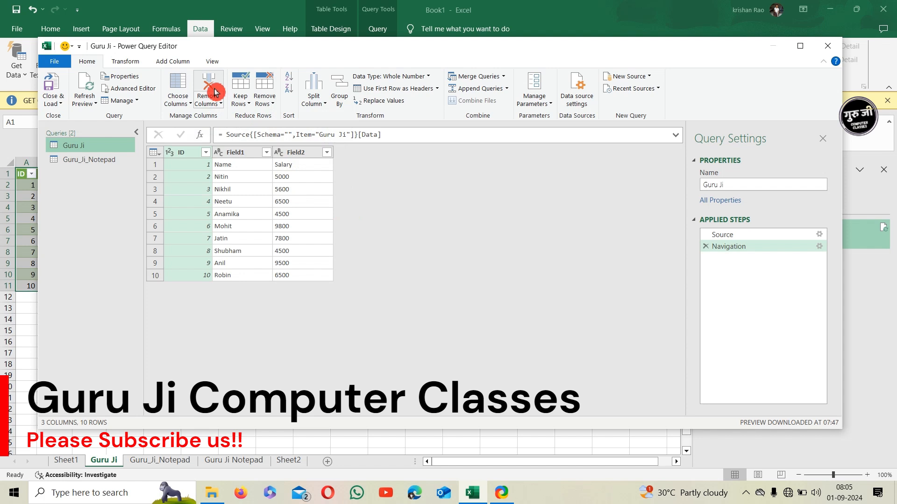
{"action": "left_click", "coordinate": [288, 159]}
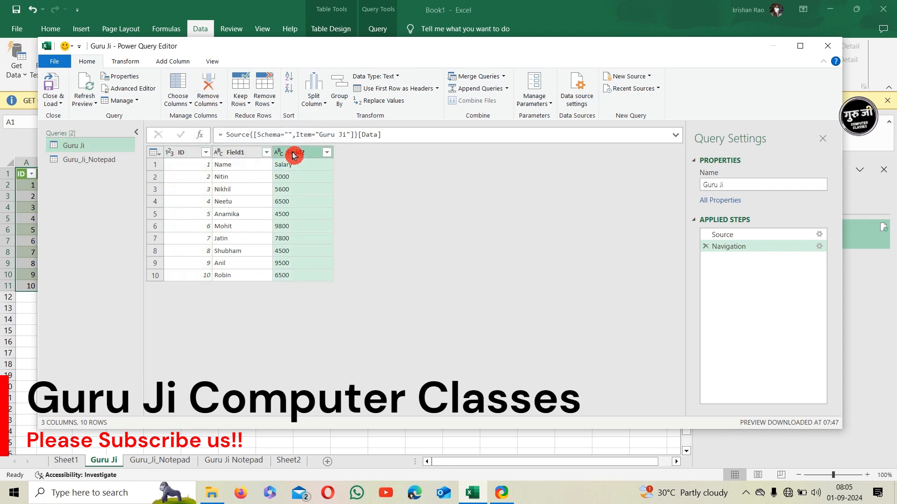
{"action": "left_click", "coordinate": [208, 88]}
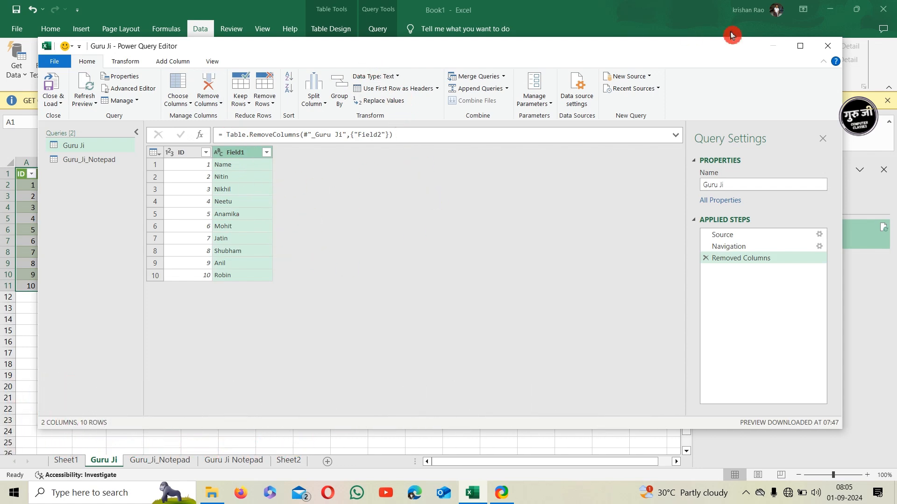
{"action": "left_click", "coordinate": [799, 45]}
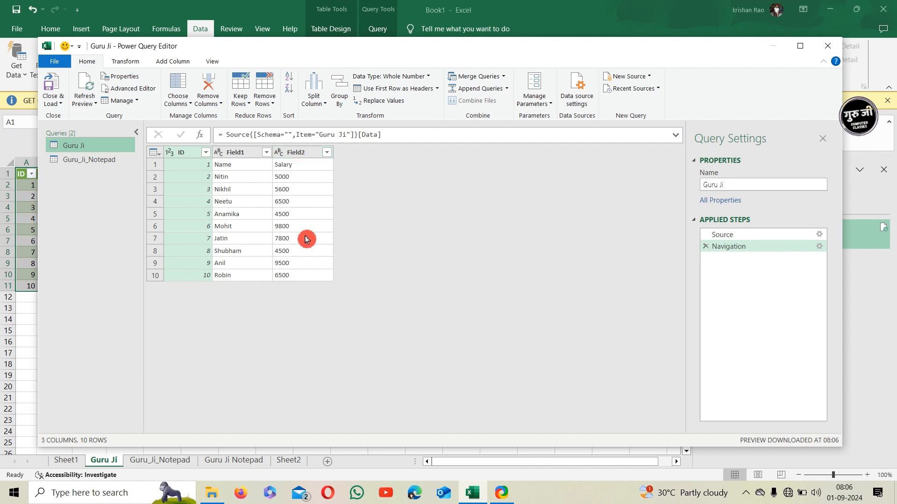
Step: Remove the Field2 column from the Guru Ji query and load the edited data back into the worksheet
{"action": "left_click", "coordinate": [294, 154]}
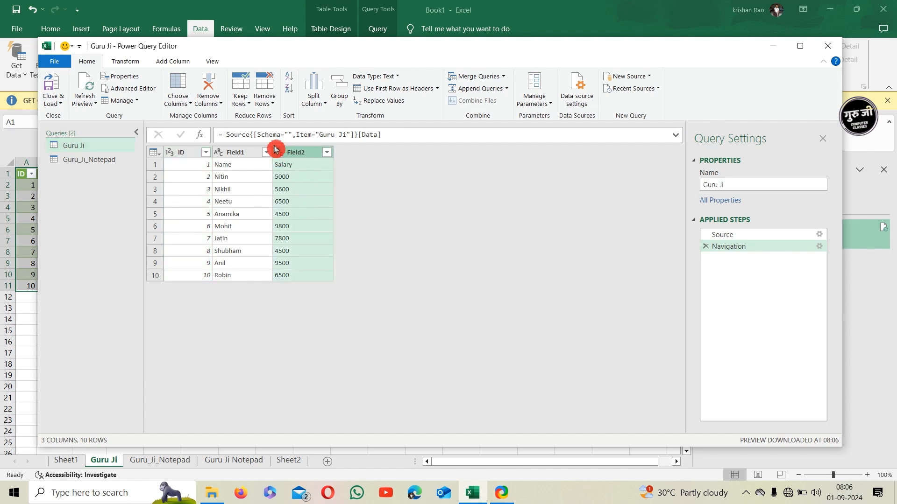
{"action": "left_click", "coordinate": [211, 89]}
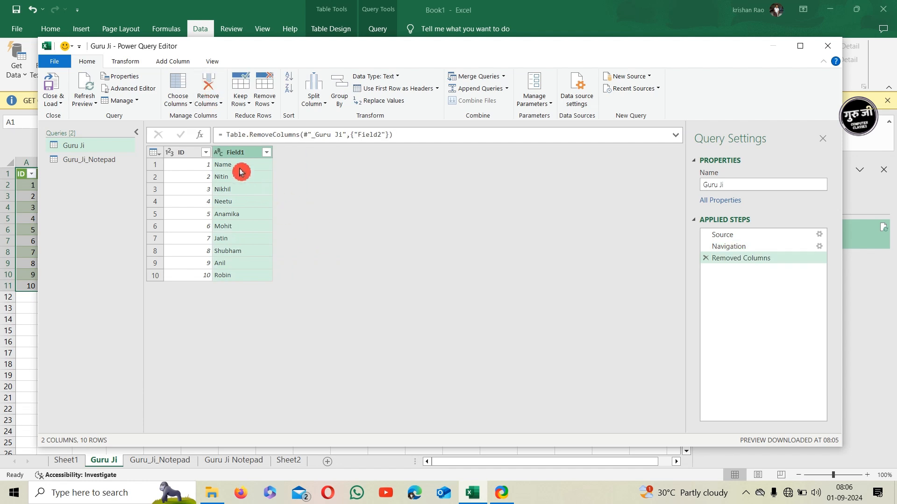
{"action": "left_click", "coordinate": [89, 90]}
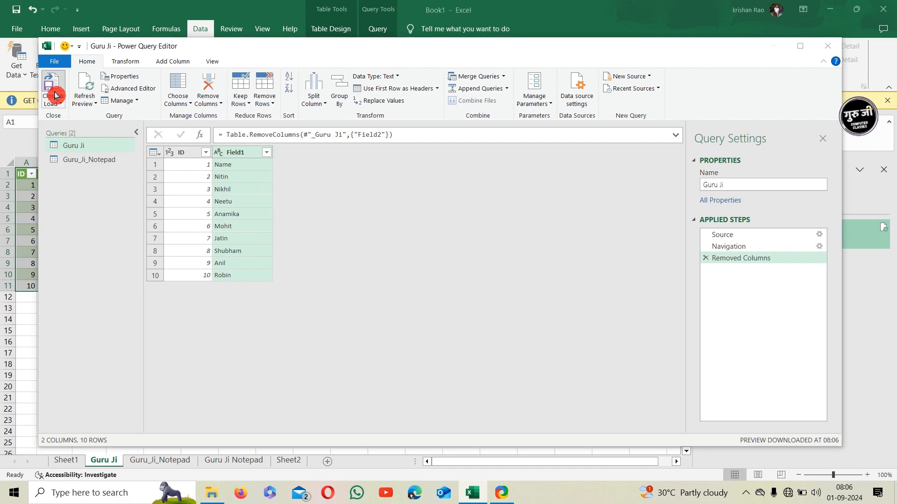
{"action": "left_click", "coordinate": [55, 96]}
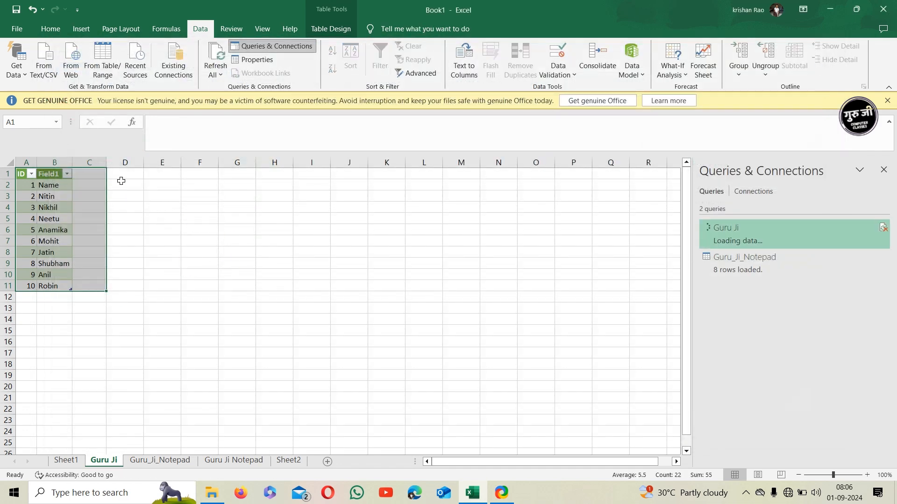
{"action": "left_click", "coordinate": [126, 236]}
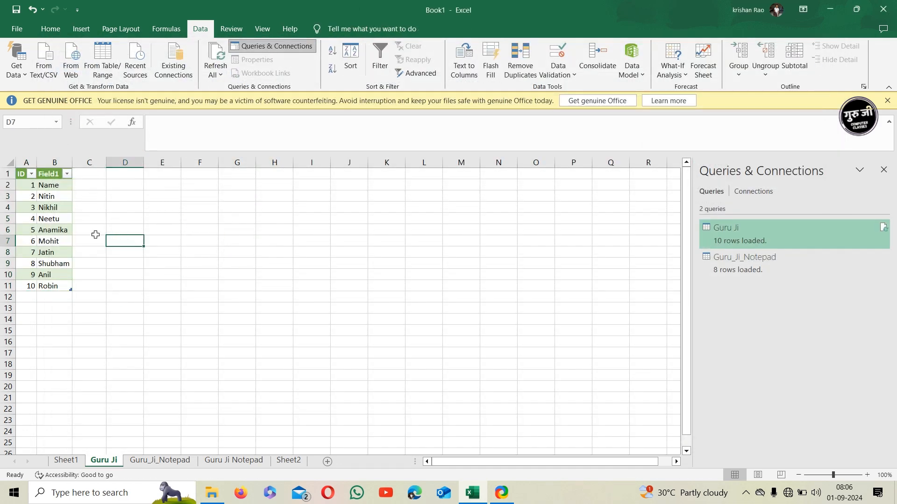
Step: Examine the refresh options for the workbook's queries with the Guru Ji sheet showing
{"action": "left_click", "coordinate": [208, 84]}
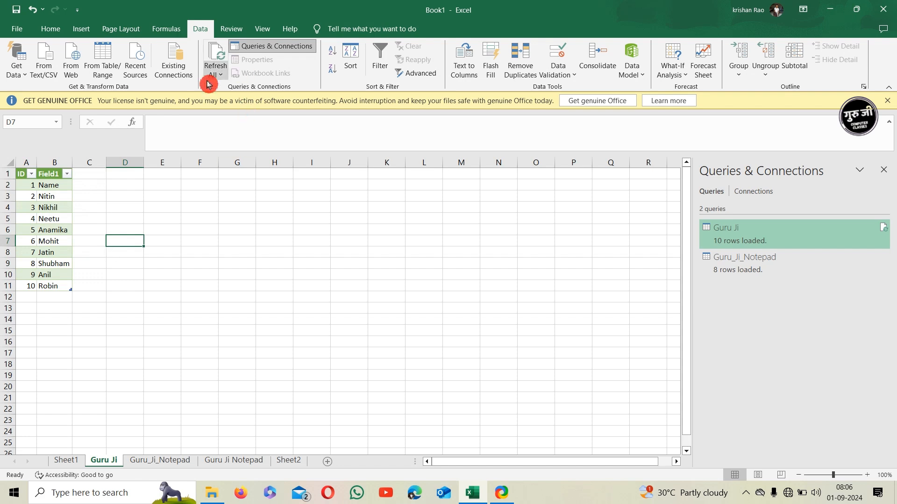
{"action": "left_click", "coordinate": [215, 78]}
{"action": "left_click", "coordinate": [214, 78]}
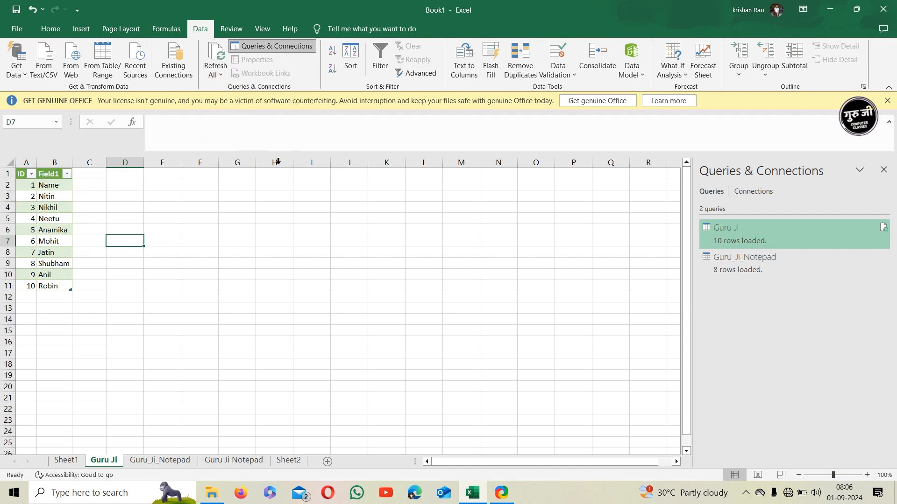
{"action": "left_click", "coordinate": [216, 75]}
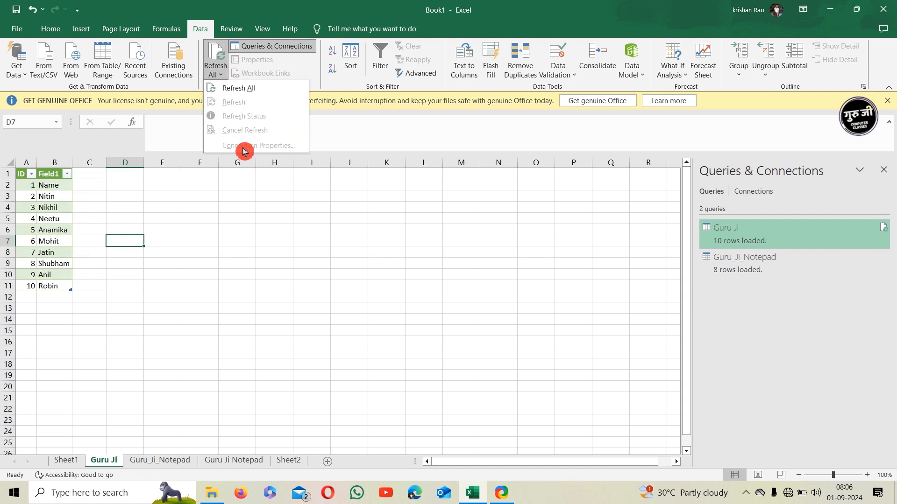
{"action": "left_click", "coordinate": [218, 79]}
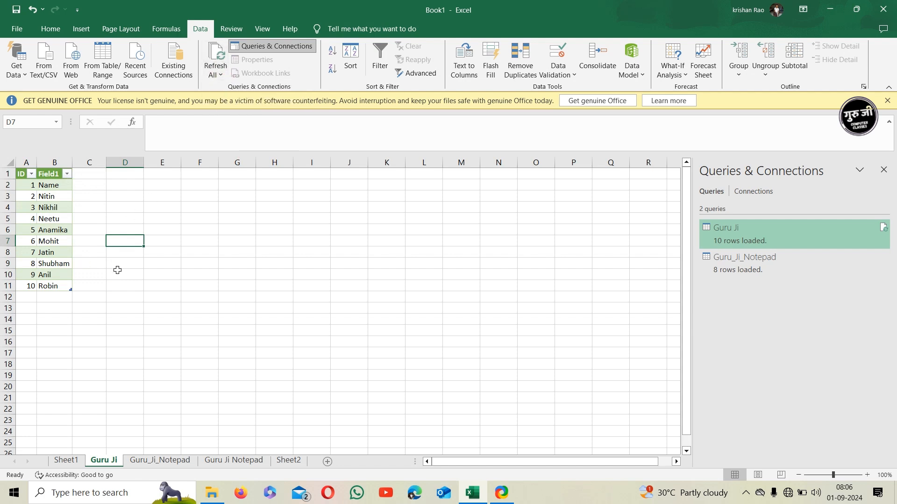
Step: Refresh all the workbook's queries and close the Queries & Connections view
{"action": "left_click", "coordinate": [214, 77]}
{"action": "left_click", "coordinate": [224, 88]}
{"action": "left_click", "coordinate": [205, 256]}
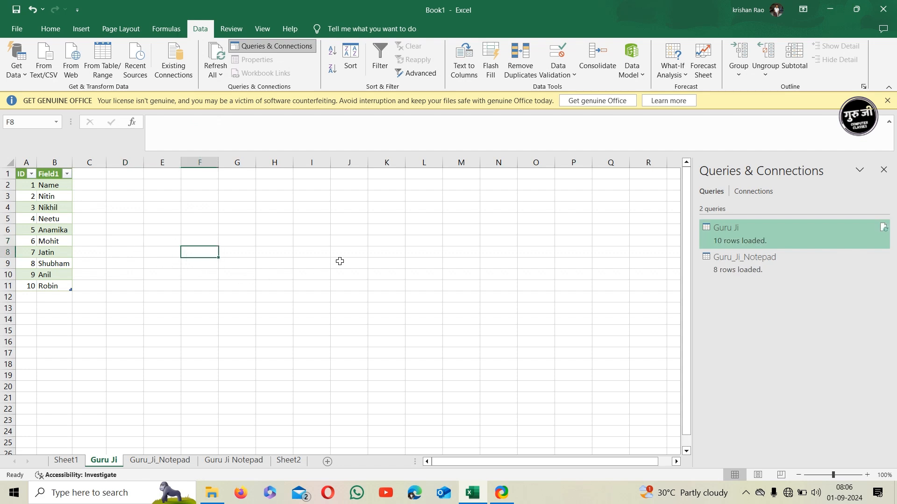
{"action": "left_click", "coordinate": [883, 169]}
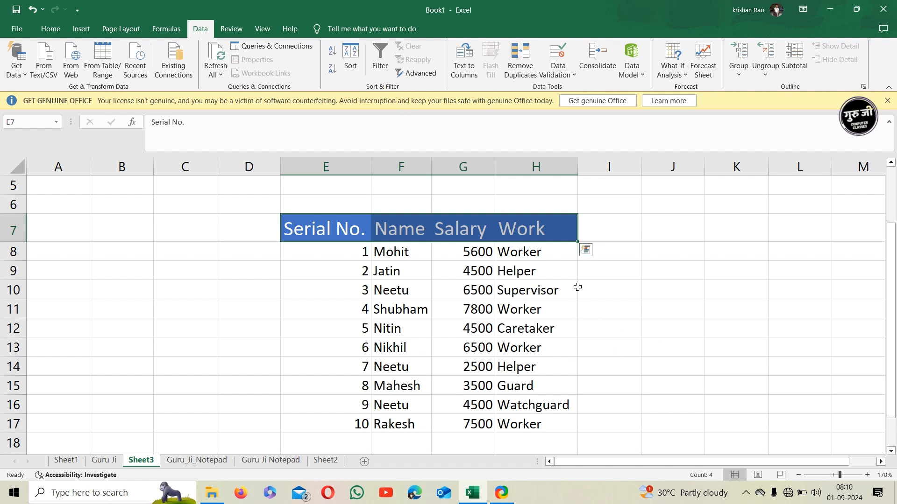
Step: Sort Sheet3's table by the names in F8:F17 from A to Z, expanding the selection to the neighbouring columns
{"action": "left_click", "coordinate": [655, 328]}
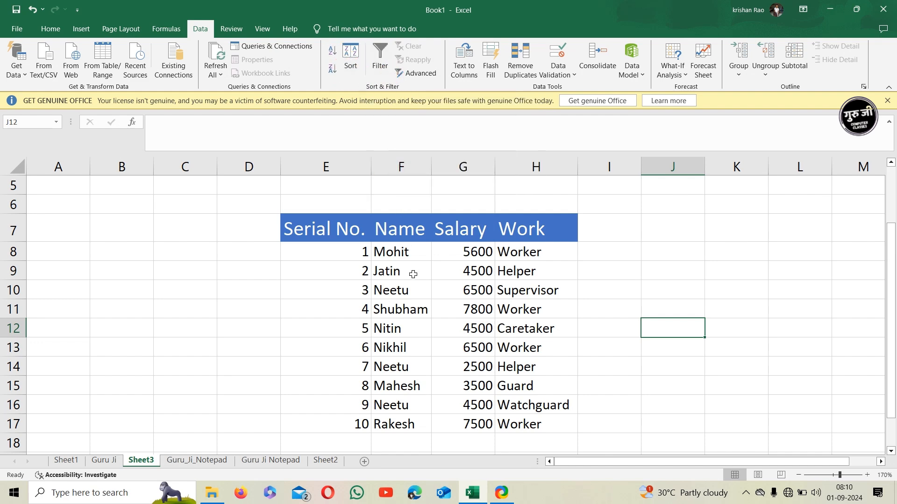
{"action": "scroll", "coordinate": [408, 276], "scroll_direction": "down", "scroll_amount": 1}
{"action": "scroll", "coordinate": [417, 276], "scroll_direction": "up", "scroll_amount": 1}
{"action": "scroll", "coordinate": [416, 276], "scroll_direction": "up", "scroll_amount": 1}
{"action": "left_click_drag", "start_coordinate": [394, 252], "coordinate": [402, 423]}
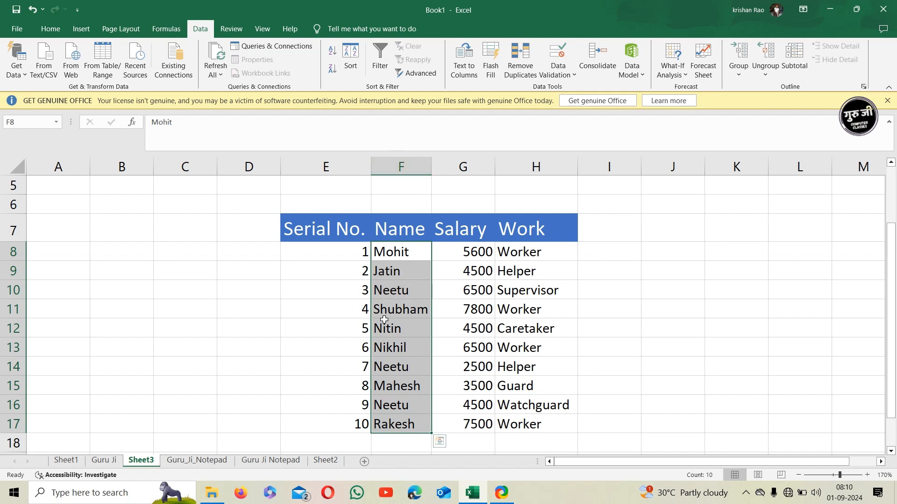
{"action": "left_click", "coordinate": [338, 58]}
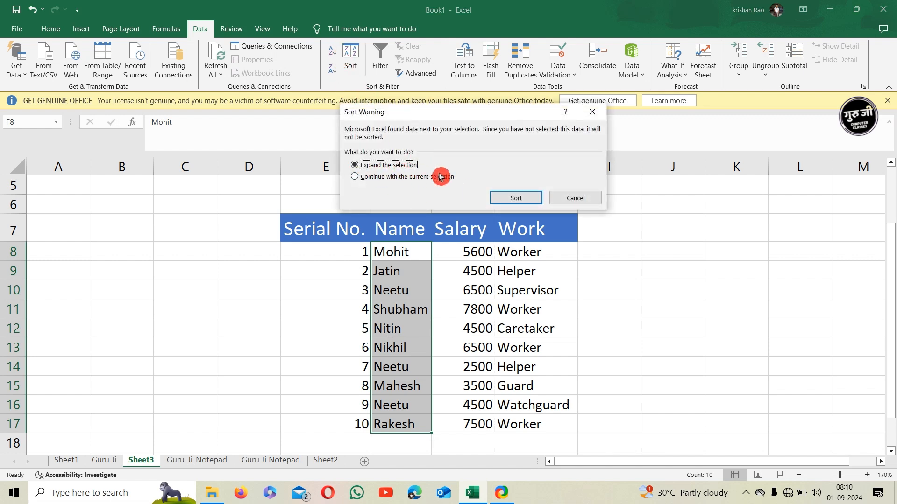
{"action": "left_click", "coordinate": [502, 204]}
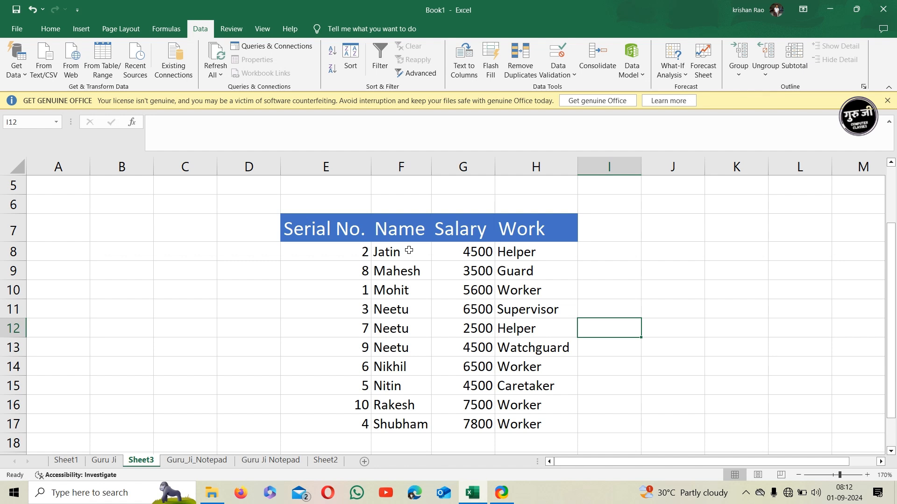
Step: Sort the names in F8:F17 from Z to A, expanding the selection so the other columns follow
{"action": "left_click_drag", "start_coordinate": [403, 252], "coordinate": [409, 417]}
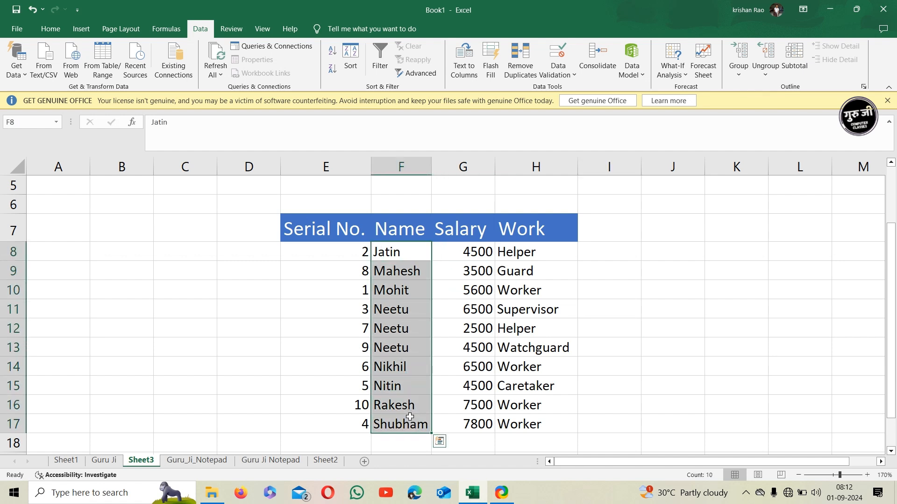
{"action": "left_click", "coordinate": [332, 70]}
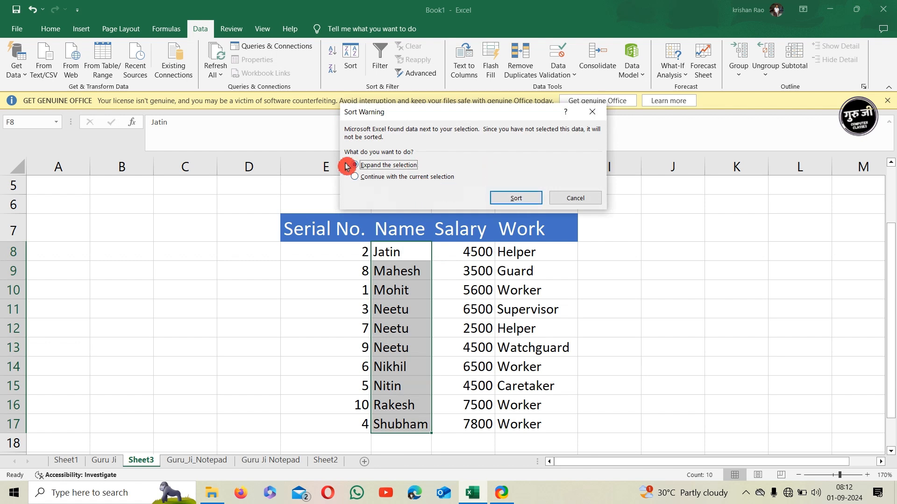
{"action": "left_click", "coordinate": [508, 202]}
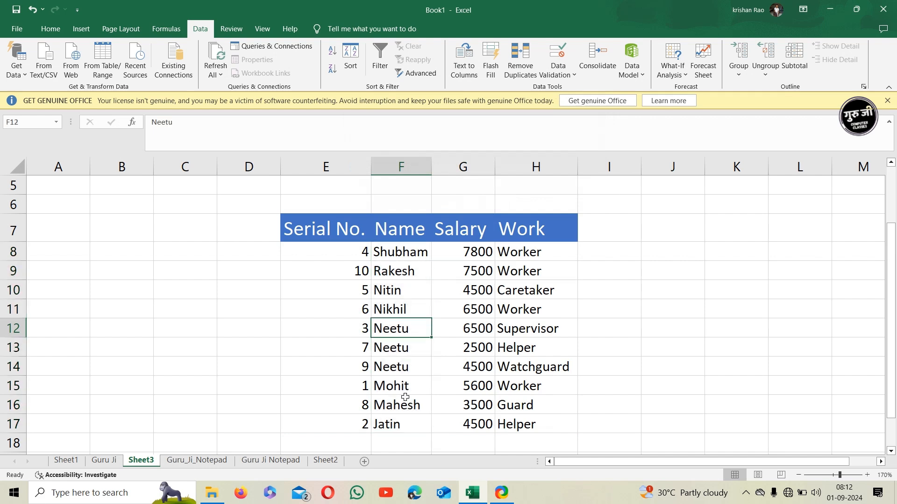
Step: Apply a custom sort to the table by Serial No. on cell values, ordered Smallest to Largest
{"action": "left_click", "coordinate": [405, 373]}
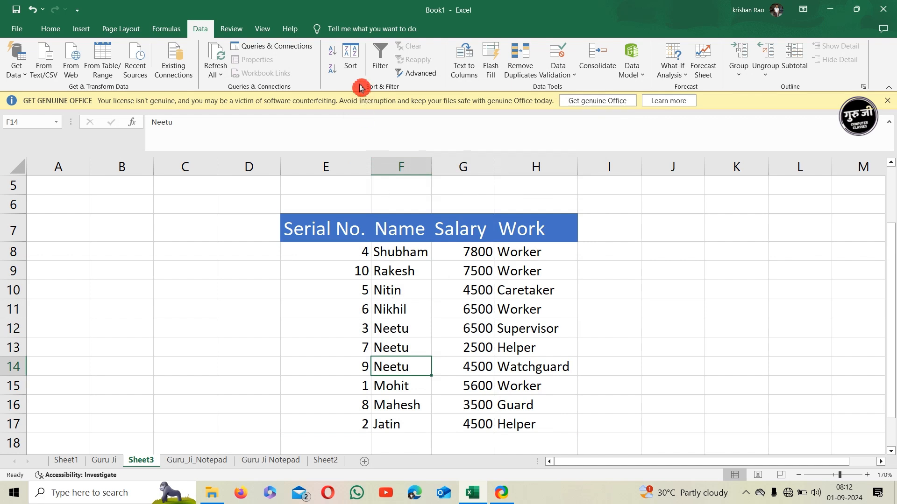
{"action": "left_click", "coordinate": [352, 69]}
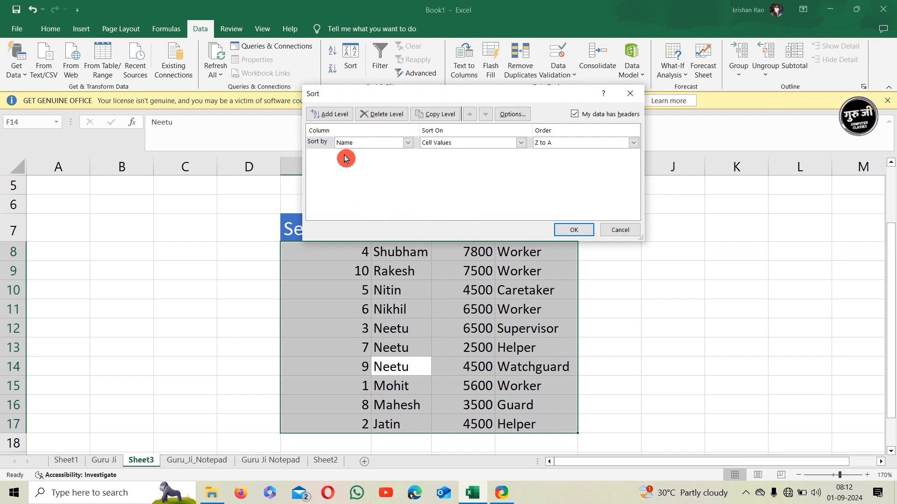
{"action": "left_click", "coordinate": [409, 148]}
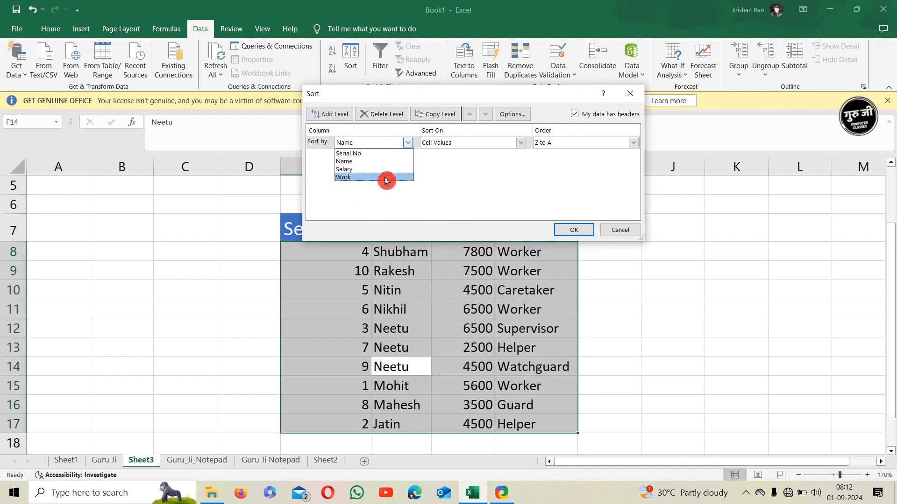
{"action": "left_click", "coordinate": [384, 154]}
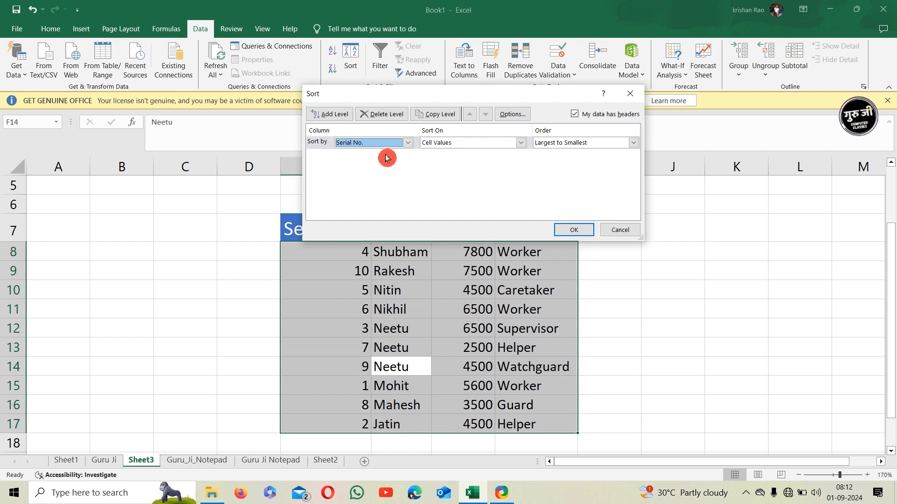
{"action": "left_click", "coordinate": [521, 143]}
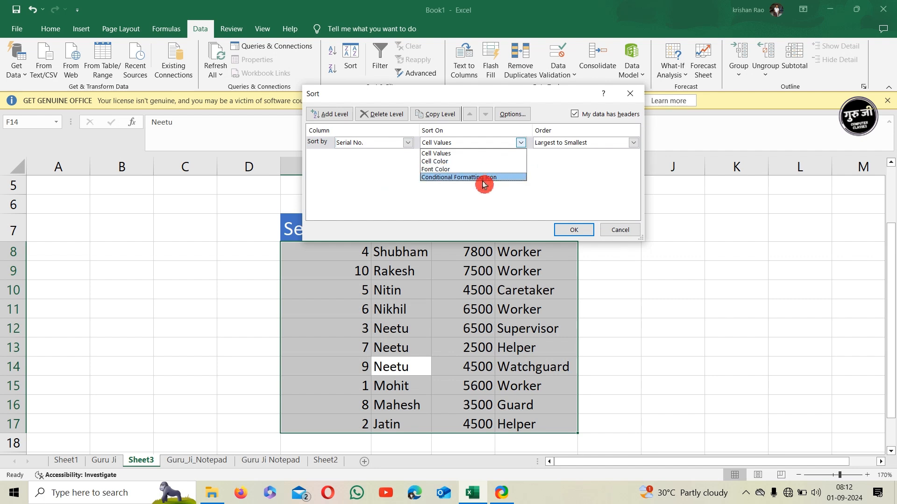
{"action": "left_click", "coordinate": [517, 154]}
{"action": "left_click", "coordinate": [634, 143]}
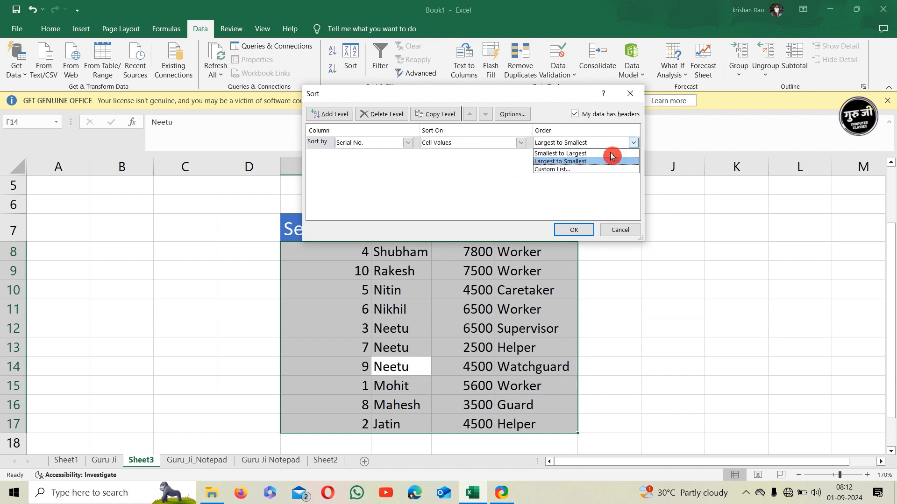
{"action": "left_click", "coordinate": [600, 159]}
{"action": "left_click", "coordinate": [575, 230]}
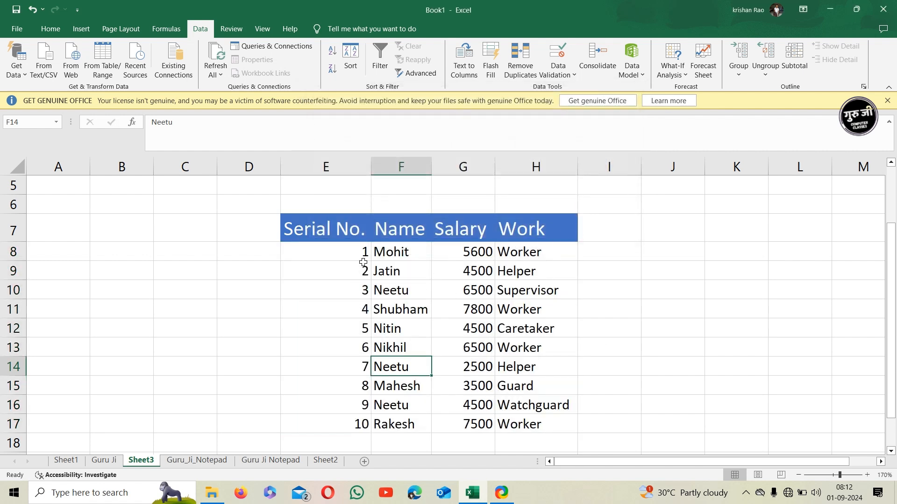
Step: Turn on filtering for the table and restrict the Name column to the name shared by serial numbers 3, 7 and 9
{"action": "left_click", "coordinate": [416, 311]}
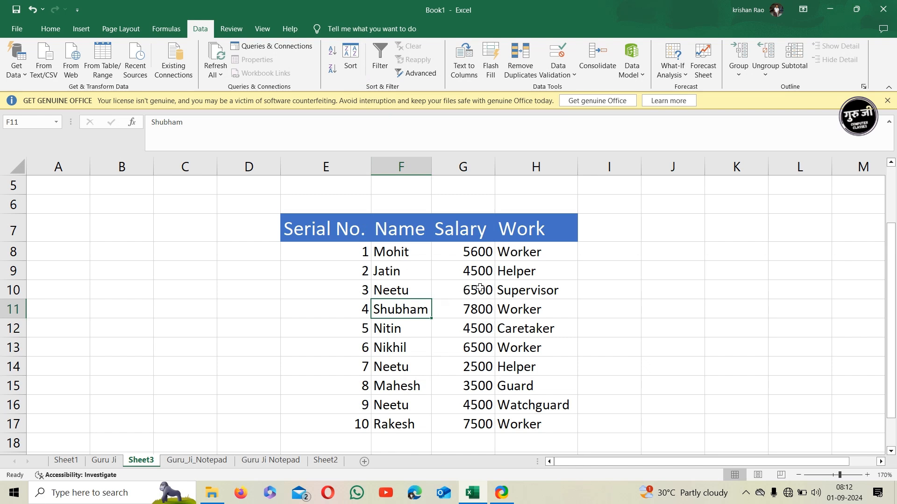
{"action": "left_click", "coordinate": [381, 61]}
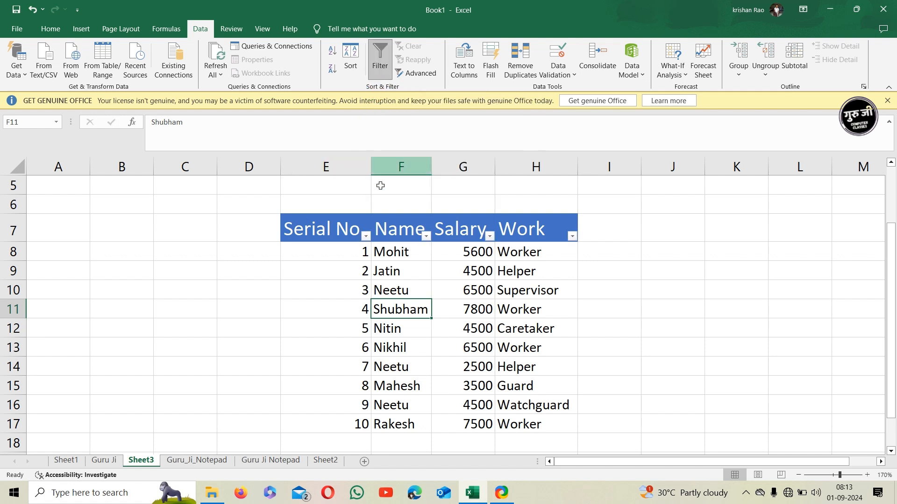
{"action": "left_click", "coordinate": [426, 238]}
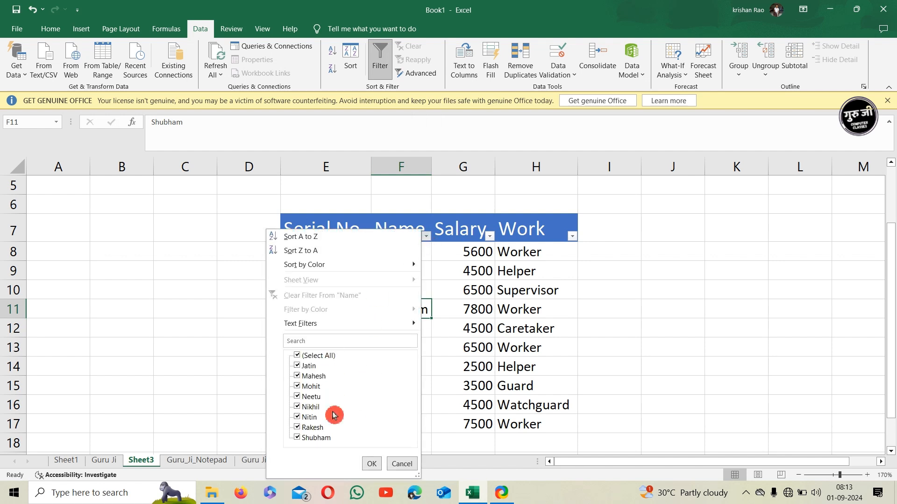
{"action": "left_click", "coordinate": [312, 358]}
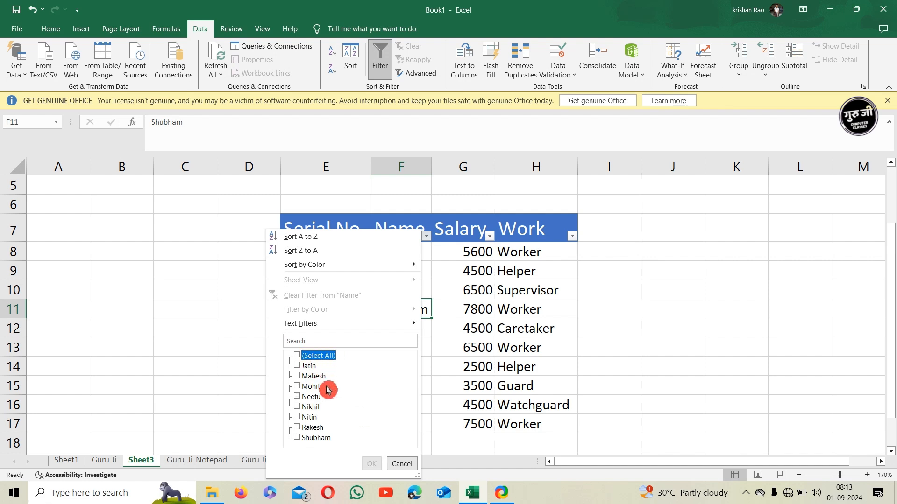
{"action": "left_click", "coordinate": [312, 397]}
{"action": "left_click", "coordinate": [370, 463]}
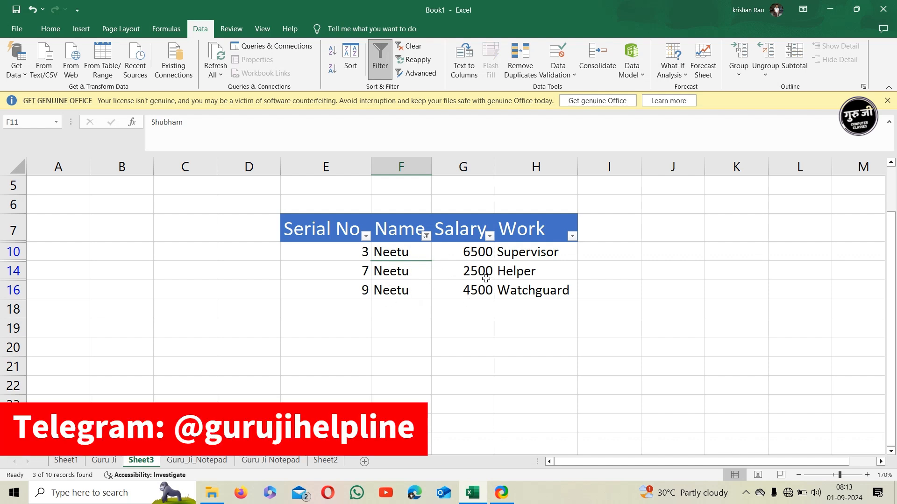
Step: Select all values in the Name column's filter to show every record again
{"action": "left_click", "coordinate": [426, 236]}
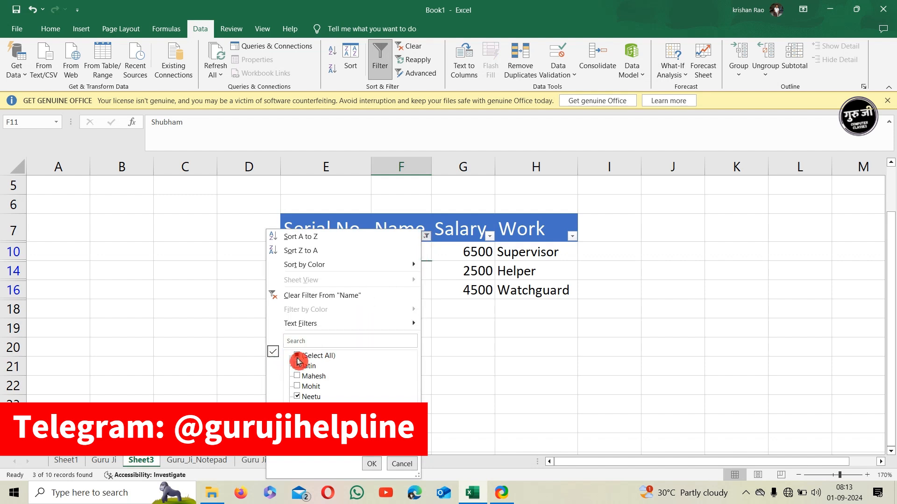
{"action": "left_click", "coordinate": [287, 358]}
{"action": "left_click", "coordinate": [372, 465]}
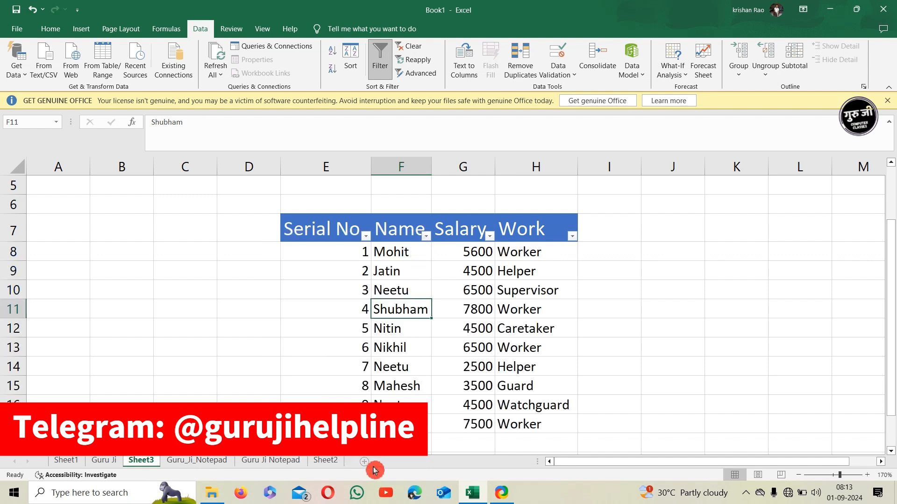
Step: Filter the Work column to show only the Worker records
{"action": "left_click", "coordinate": [573, 239]}
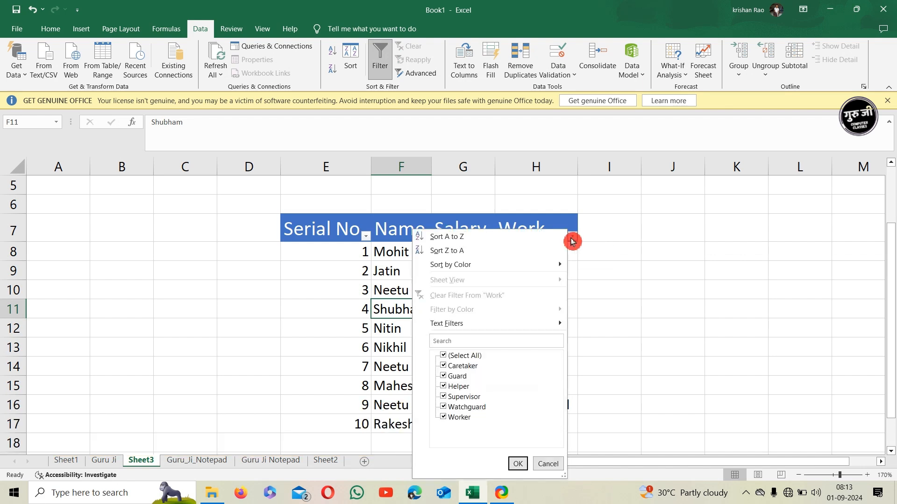
{"action": "left_click", "coordinate": [462, 417]}
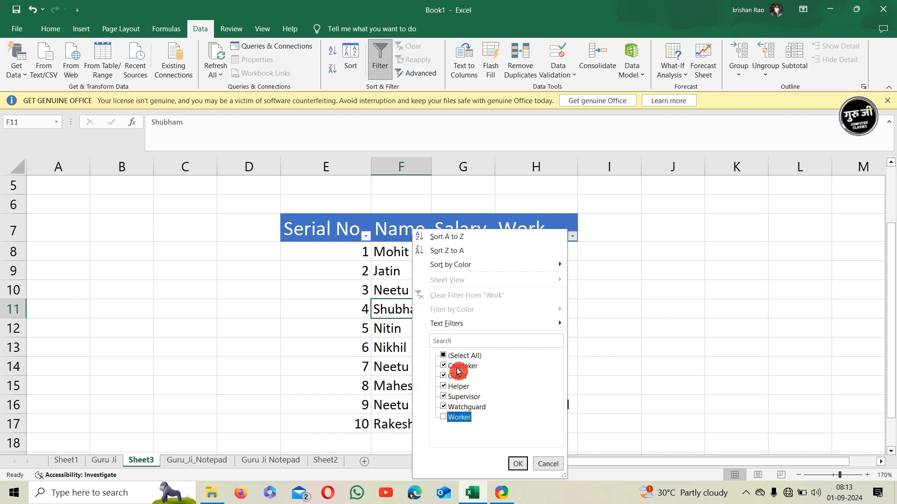
{"action": "left_click", "coordinate": [460, 356]}
{"action": "left_click", "coordinate": [460, 355]}
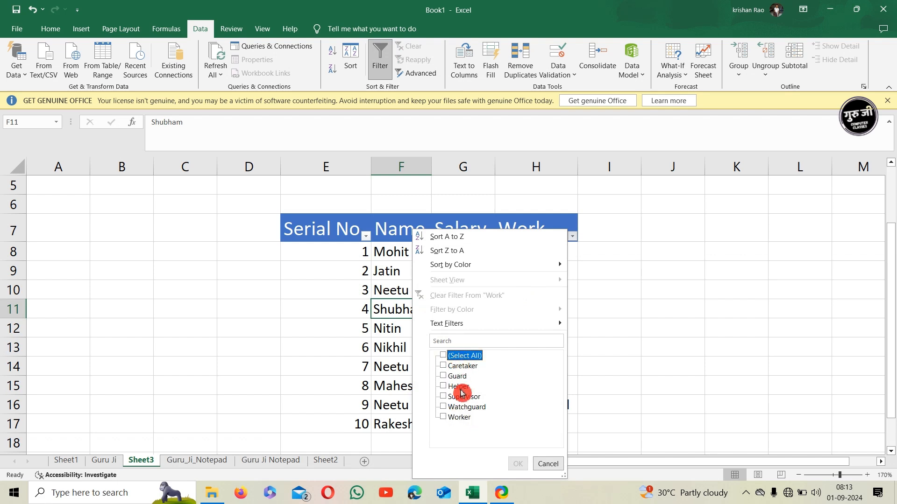
{"action": "left_click", "coordinate": [458, 417]}
{"action": "left_click", "coordinate": [519, 464]}
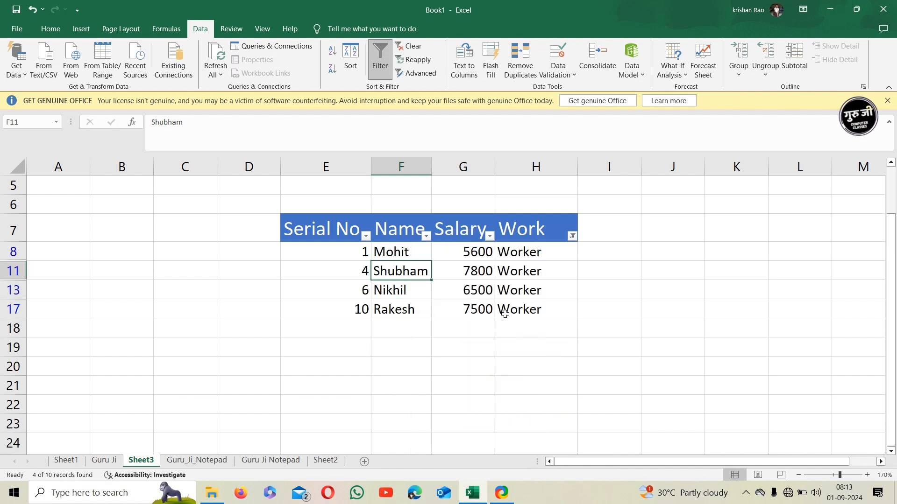
Step: Select all values in the Work column's filter to bring back the full table
{"action": "left_click", "coordinate": [572, 236]}
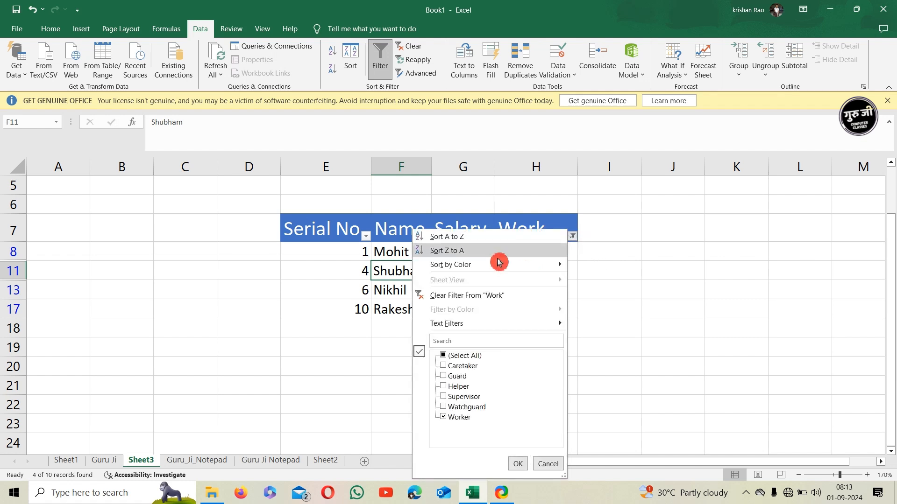
{"action": "left_click", "coordinate": [443, 356]}
{"action": "left_click", "coordinate": [517, 463]}
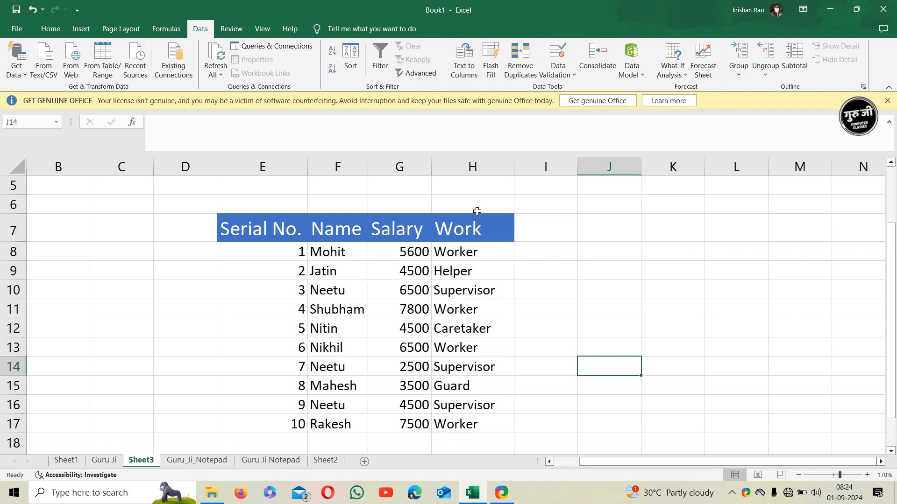
{"action": "left_click", "coordinate": [654, 273]}
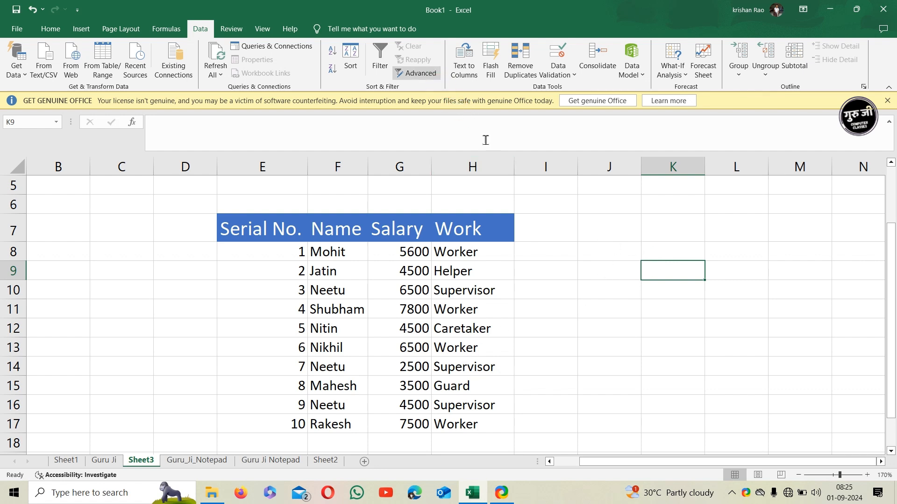
{"action": "left_click", "coordinate": [682, 304]}
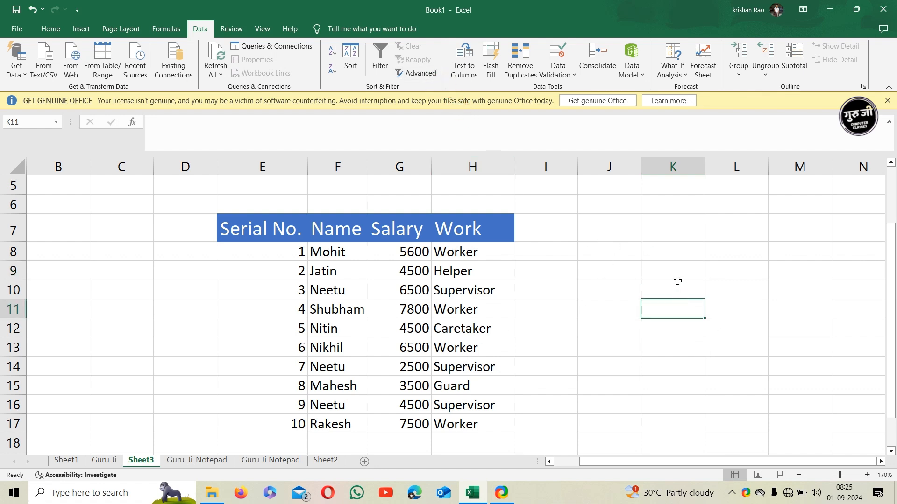
{"action": "left_click", "coordinate": [673, 285]}
{"action": "left_click", "coordinate": [345, 223]}
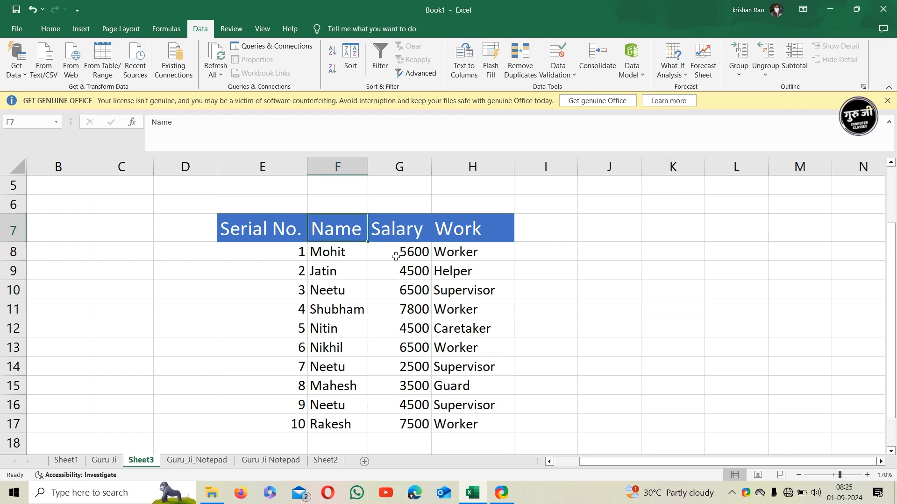
{"action": "key", "text": "ctrl+c"}
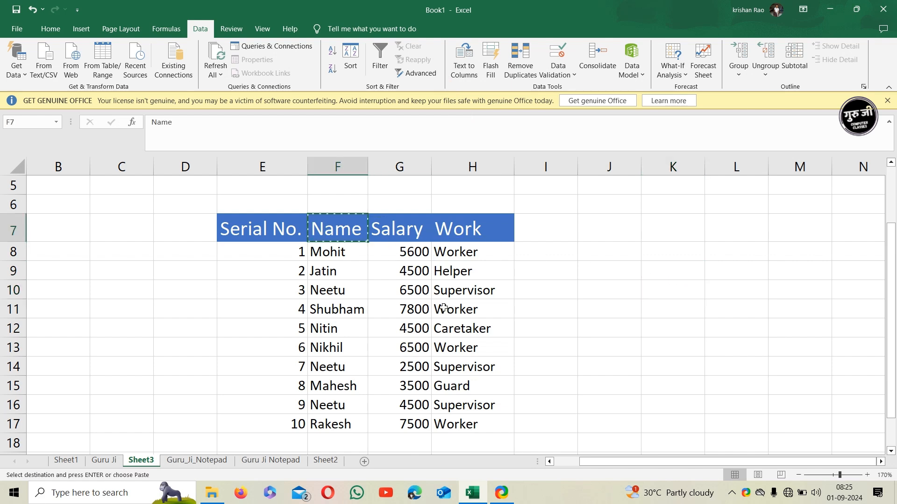
{"action": "left_click", "coordinate": [604, 273]}
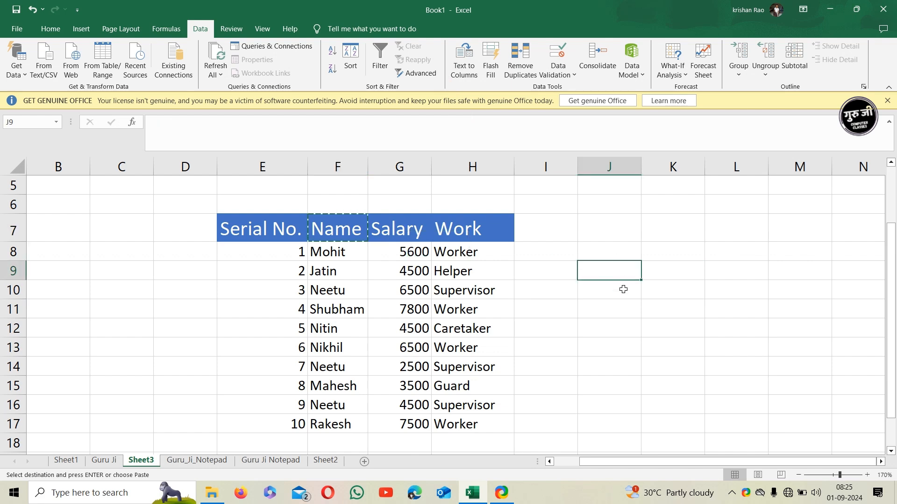
{"action": "key", "text": "Escape"}
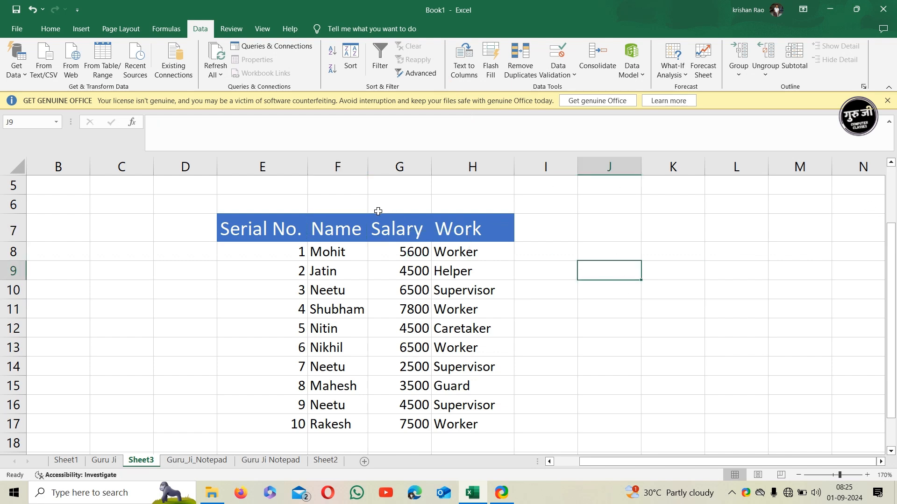
Step: Copy the table's Name header into cell J9 as the heading of a criteria block
{"action": "left_click", "coordinate": [341, 229]}
{"action": "key", "text": "ctrl+c"}
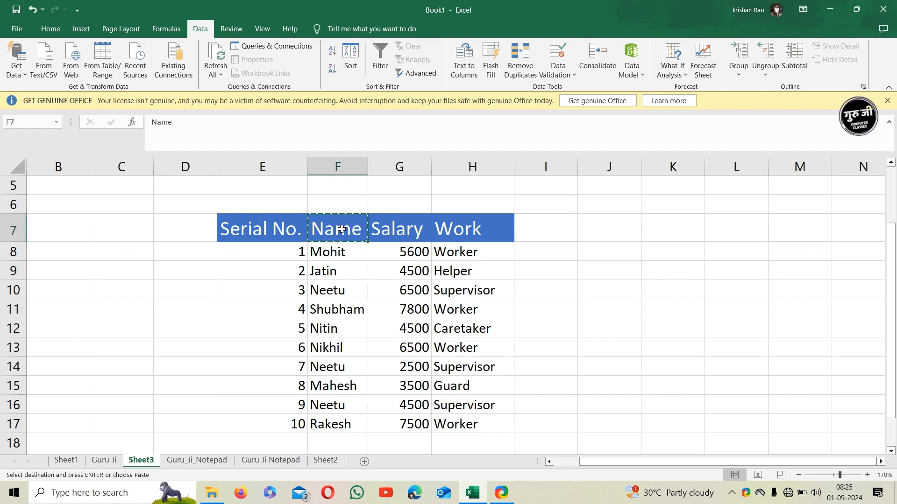
{"action": "left_click", "coordinate": [602, 276]}
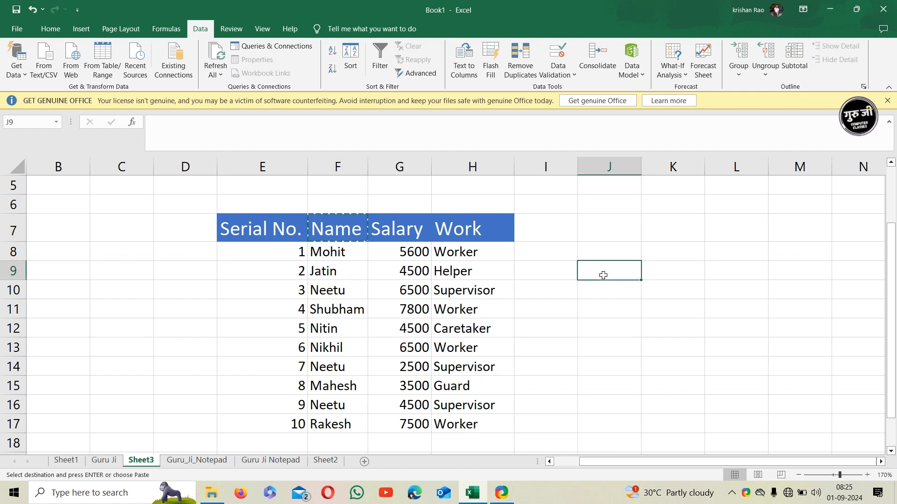
{"action": "key", "text": "ctrl+v"}
Step: Copy the name from serial number 4 into cell J10 beneath the Name criteria heading
{"action": "left_click", "coordinate": [615, 300]}
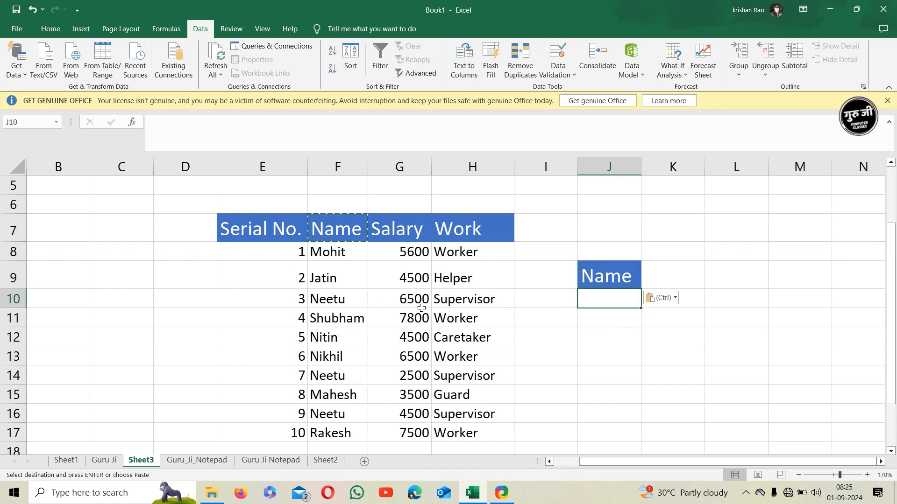
{"action": "left_click", "coordinate": [344, 318]}
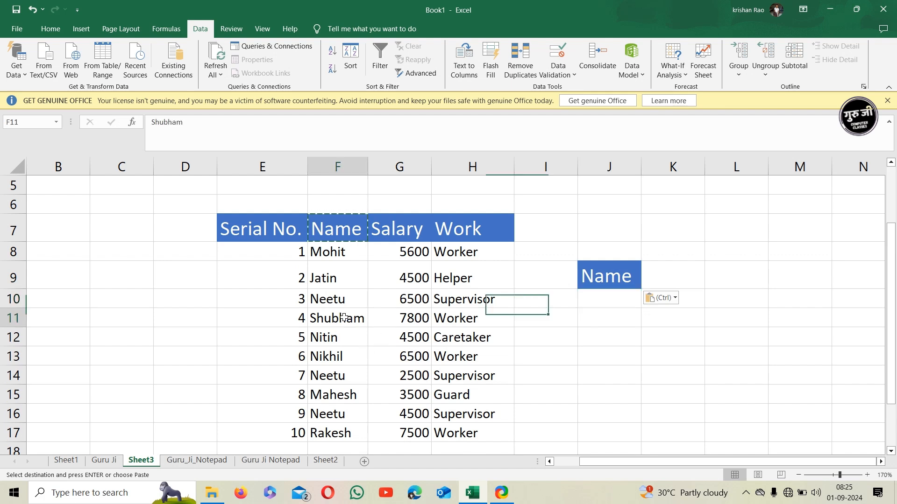
{"action": "key", "text": "ctrl+c"}
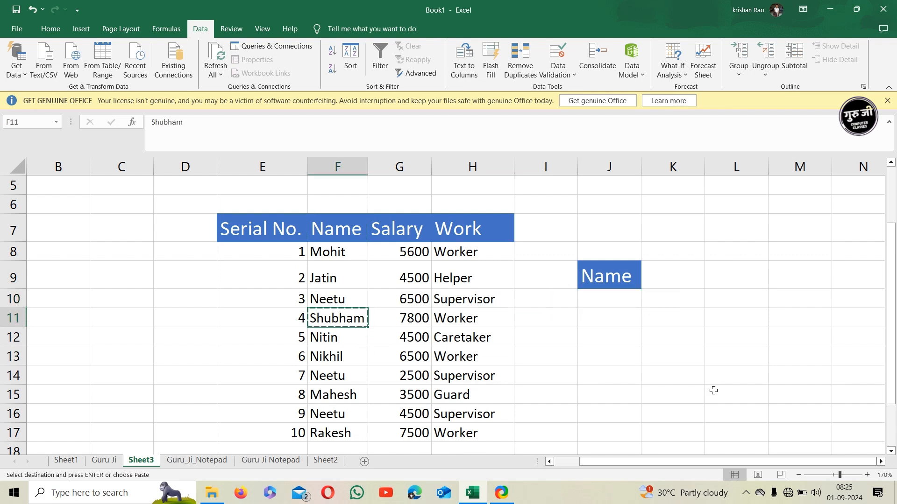
{"action": "left_click", "coordinate": [630, 305]}
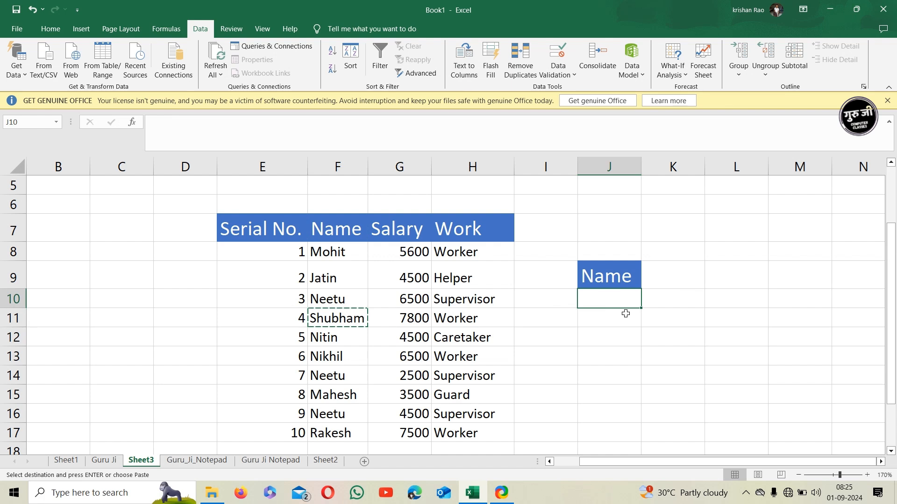
{"action": "key", "text": "ctrl+v"}
{"action": "key", "text": "ctrl"}
{"action": "key", "text": "ctrl"}
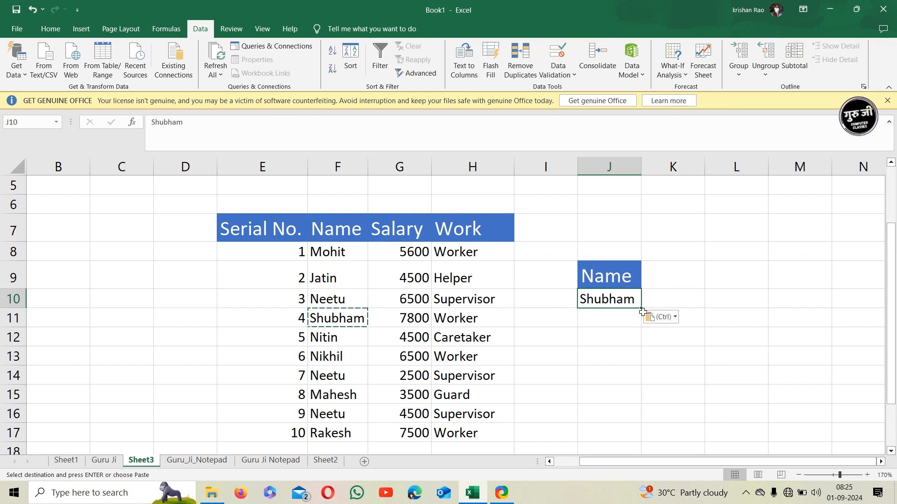
Step: Apply an Advanced Filter in place to list range E7:H17 using J9:J10 as the criteria range
{"action": "left_click", "coordinate": [423, 76]}
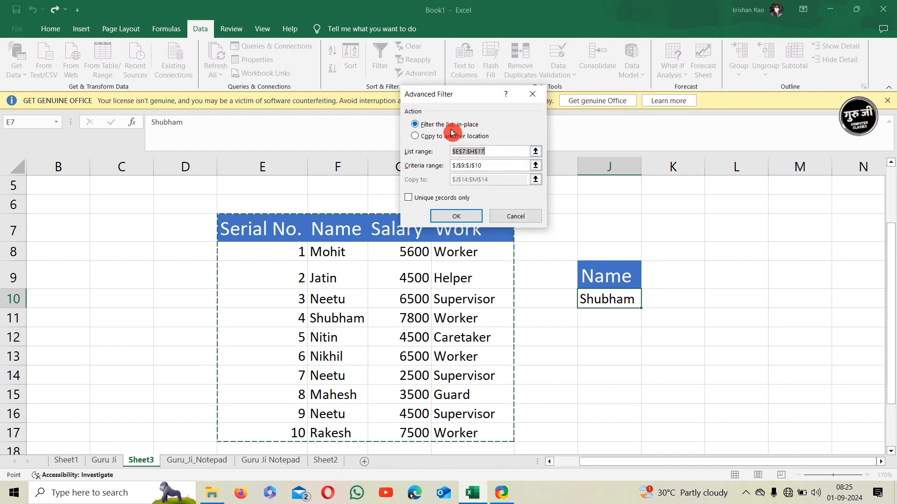
{"action": "left_click_drag", "start_coordinate": [479, 99], "coordinate": [496, 76]}
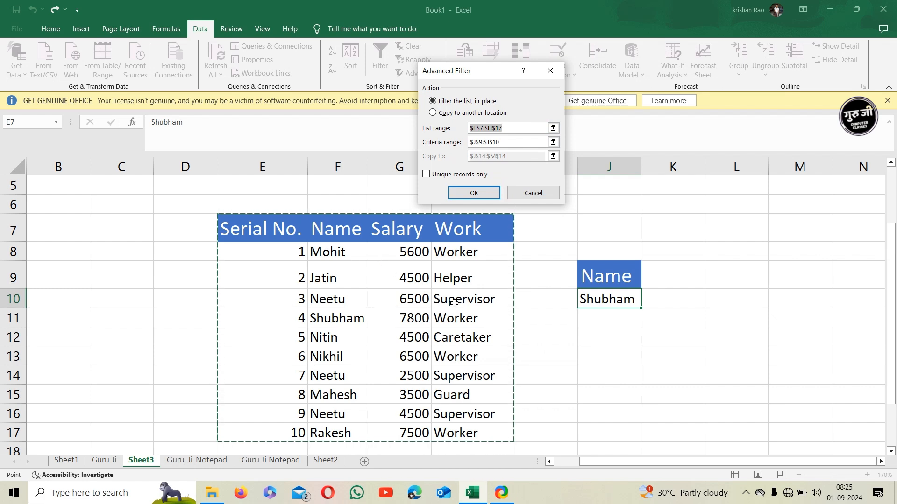
{"action": "left_click", "coordinate": [519, 145]}
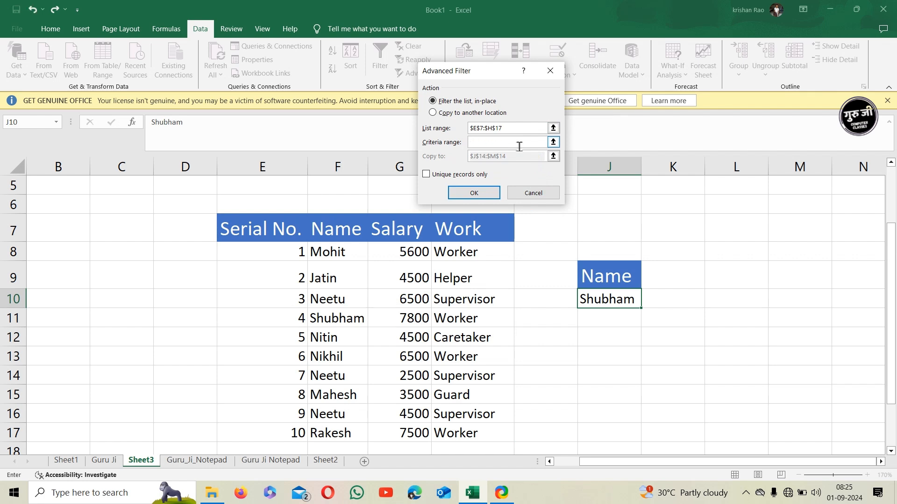
{"action": "left_click", "coordinate": [598, 269]}
{"action": "left_click_drag", "start_coordinate": [598, 269], "coordinate": [601, 300]}
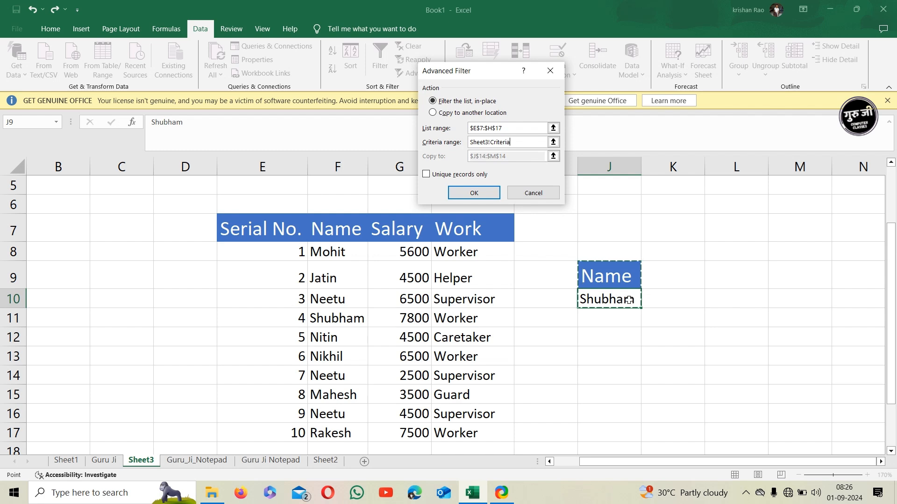
{"action": "left_click", "coordinate": [496, 193]}
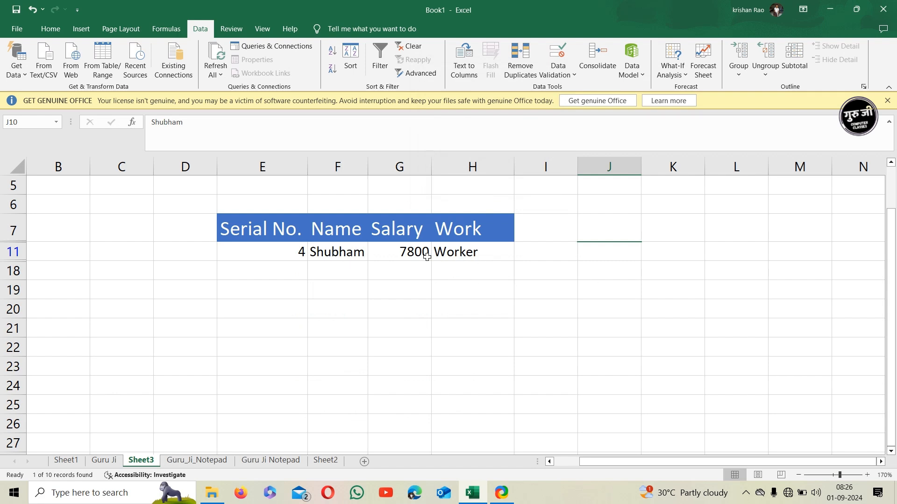
Step: Clear the filter and copy the table's Work header into cell K9 next to the Name criteria heading
{"action": "left_click", "coordinate": [410, 45]}
{"action": "left_click", "coordinate": [656, 279]}
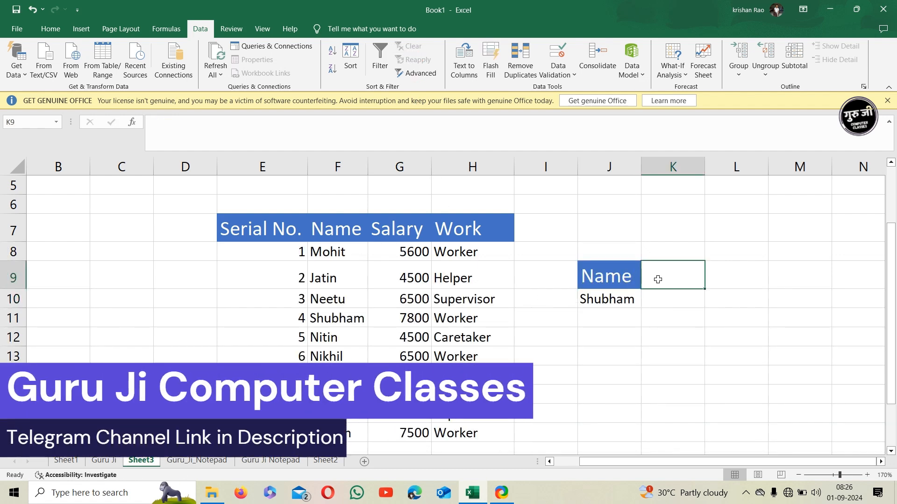
{"action": "left_click", "coordinate": [470, 233]}
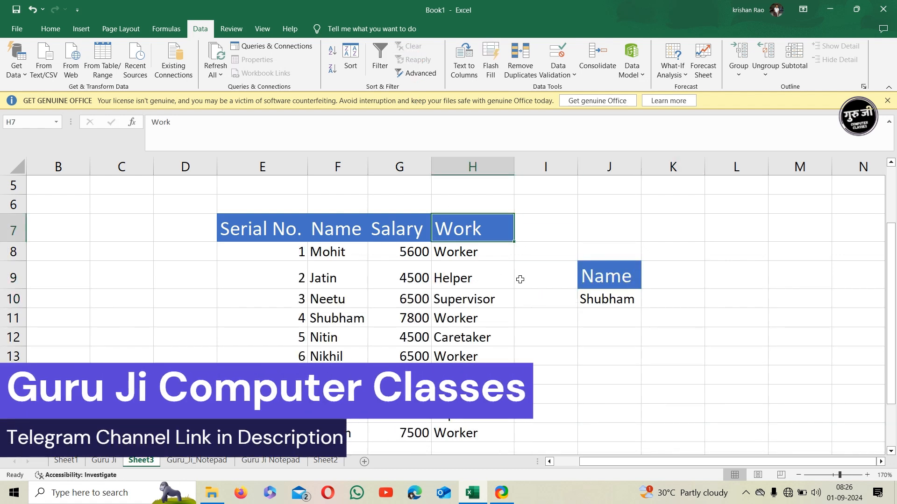
{"action": "key", "text": "ctrl+c"}
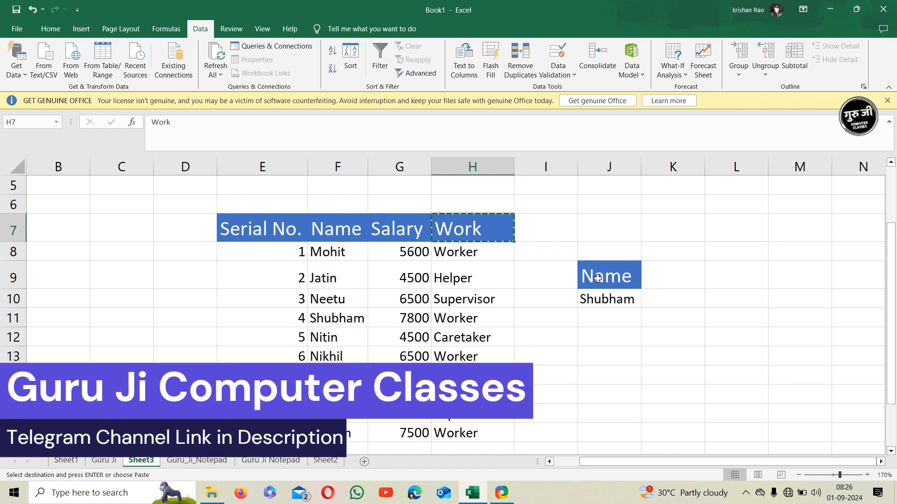
{"action": "left_click", "coordinate": [672, 284]}
{"action": "key", "text": "ctrl+v"}
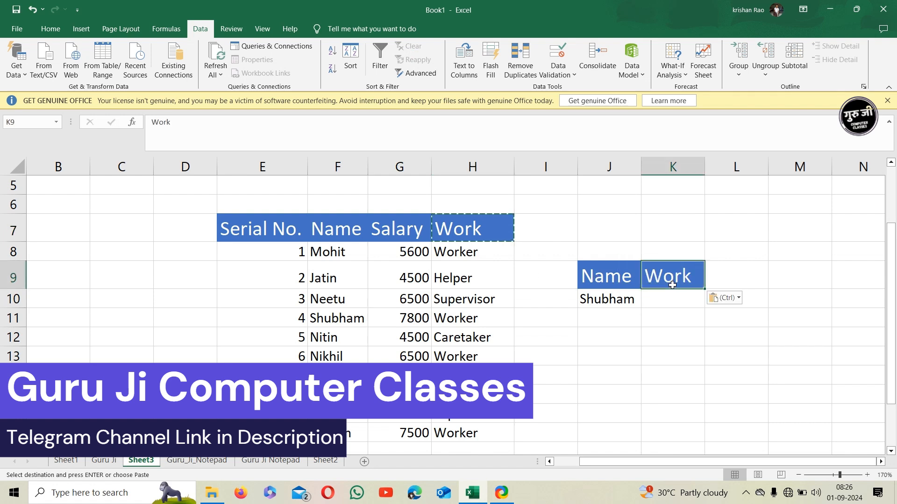
Step: Replace the name criterion in J10 with the name copied from serial number 3
{"action": "left_click", "coordinate": [679, 302]}
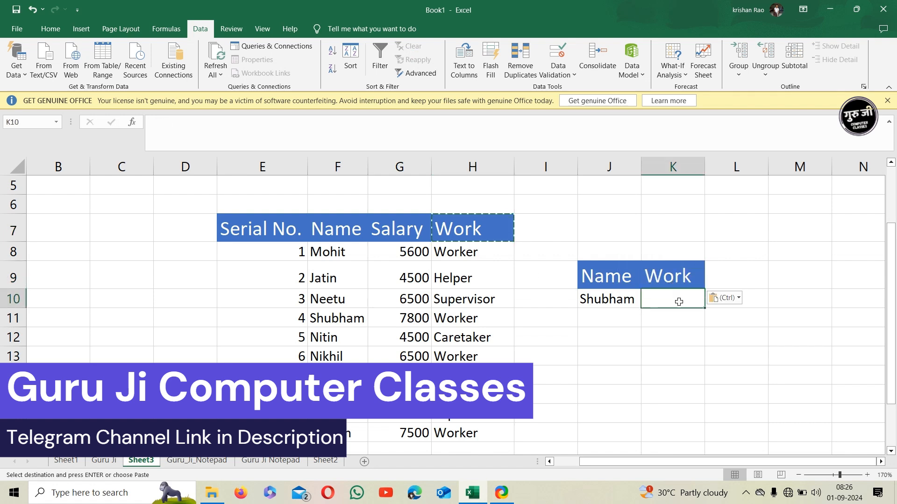
{"action": "left_click", "coordinate": [623, 300]}
{"action": "key", "text": "Delete"}
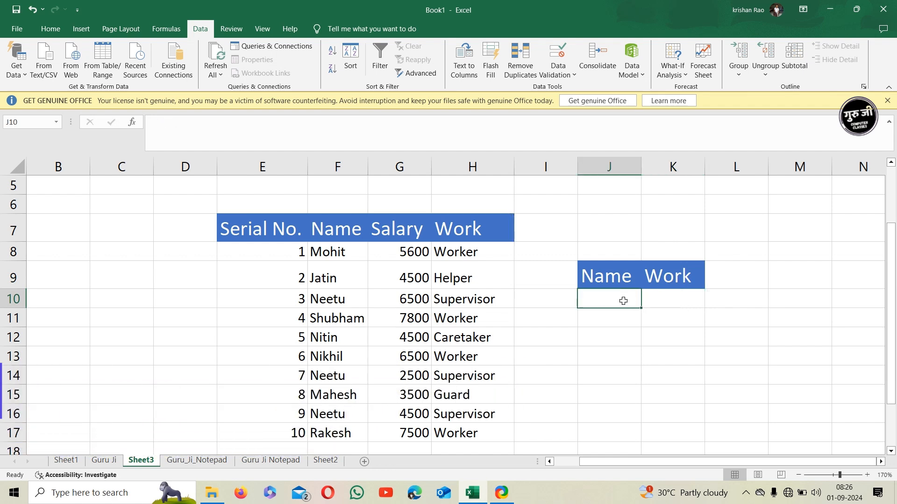
{"action": "left_click", "coordinate": [351, 300]}
{"action": "key", "text": "ctrl+c"}
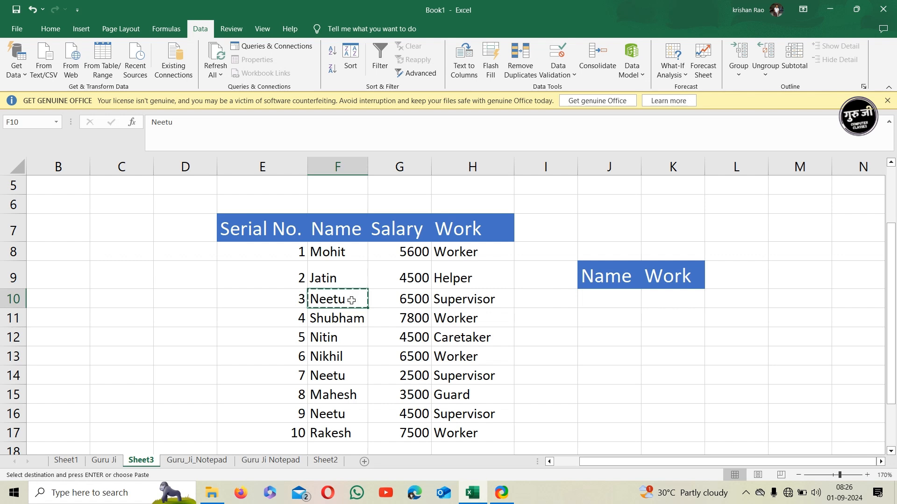
{"action": "left_click", "coordinate": [591, 296]}
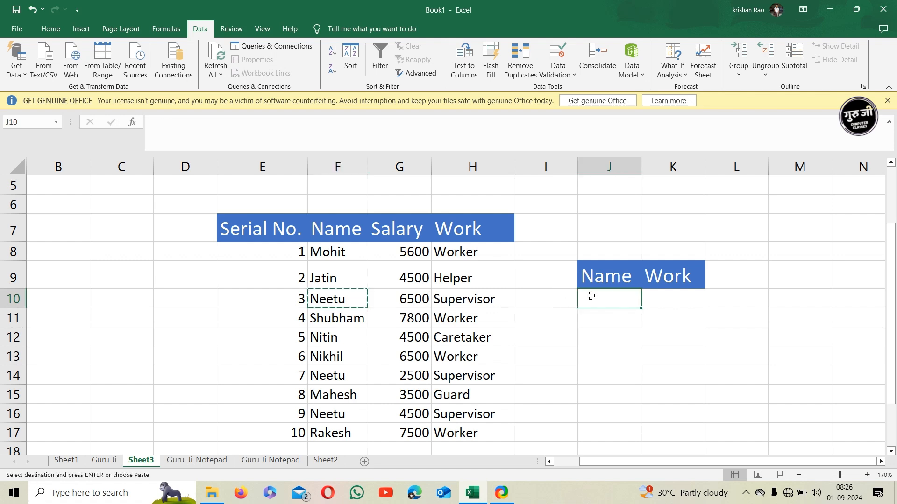
{"action": "key", "text": "ctrl+v"}
Step: Copy the Supervisor entry from serial number 3 into cell K10 under the Work criteria heading
{"action": "left_click", "coordinate": [674, 300]}
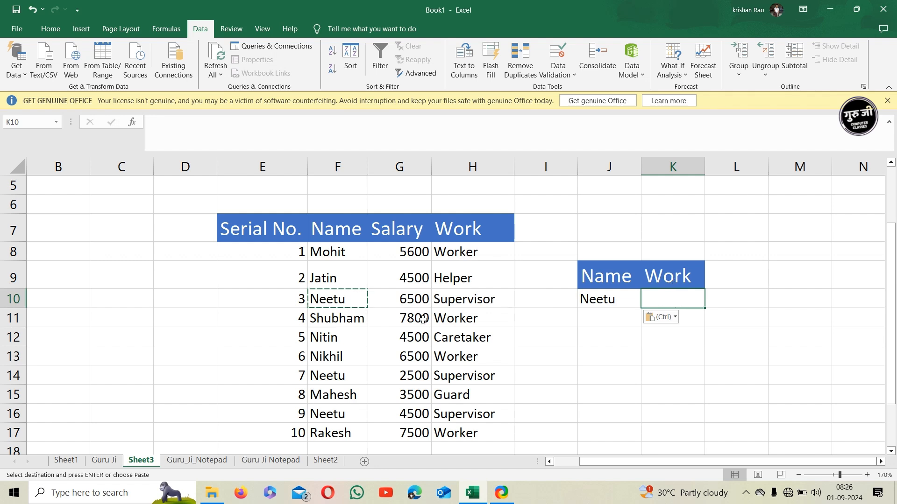
{"action": "left_click", "coordinate": [479, 299]}
{"action": "key", "text": "ctrl+c"}
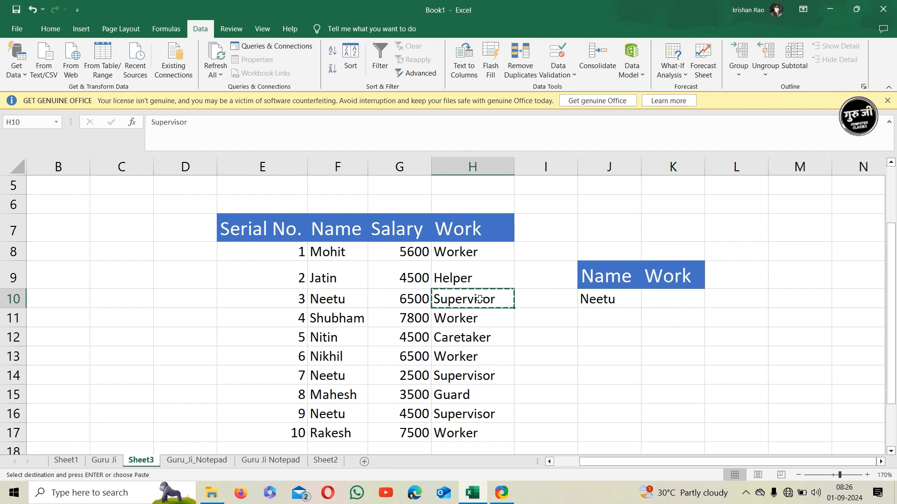
{"action": "left_click", "coordinate": [696, 296]}
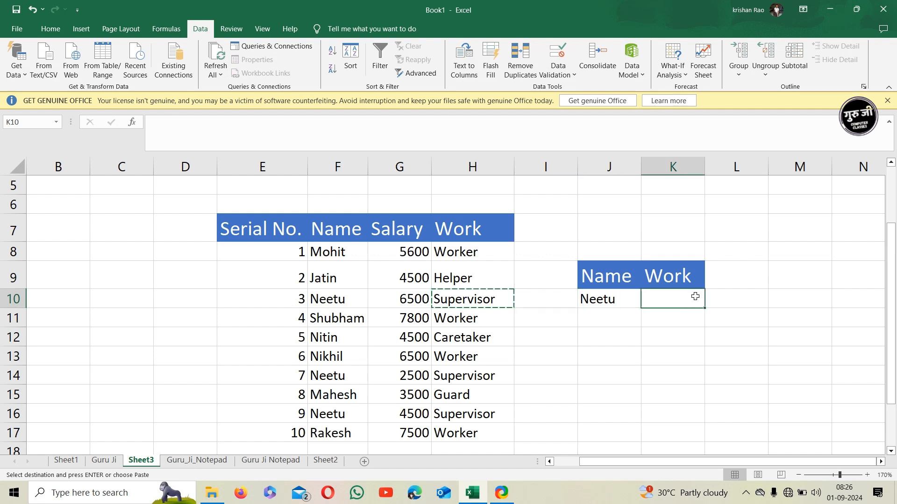
{"action": "key", "text": "ctrl+v"}
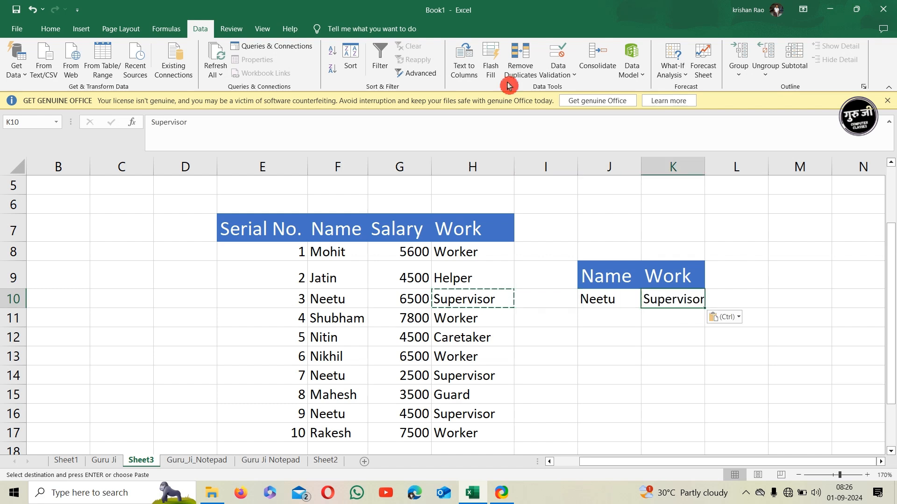
Step: Start an Advanced Filter and set its list range to the employee table, E7:H17
{"action": "left_click", "coordinate": [420, 74]}
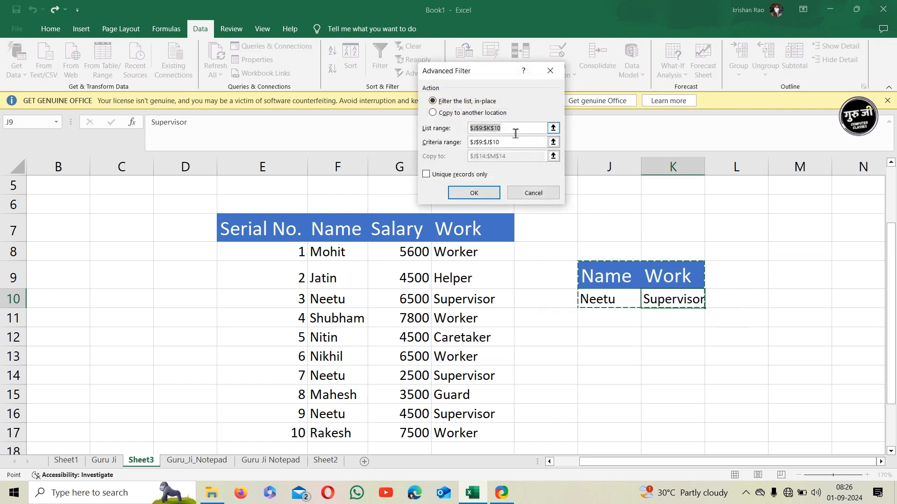
{"action": "left_click", "coordinate": [513, 130]}
{"action": "key", "text": "BackSpace"}
{"action": "key", "text": "BackSpace"}
{"action": "key", "text": "BackSpace"}
{"action": "key", "text": "BackSpace"}
{"action": "key", "text": "BackSpace"}
{"action": "key", "text": "BackSpace"}
{"action": "key", "text": "BackSpace"}
{"action": "key", "text": "BackSpace"}
{"action": "key", "text": "BackSpace"}
{"action": "left_click_drag", "start_coordinate": [281, 223], "coordinate": [490, 433]}
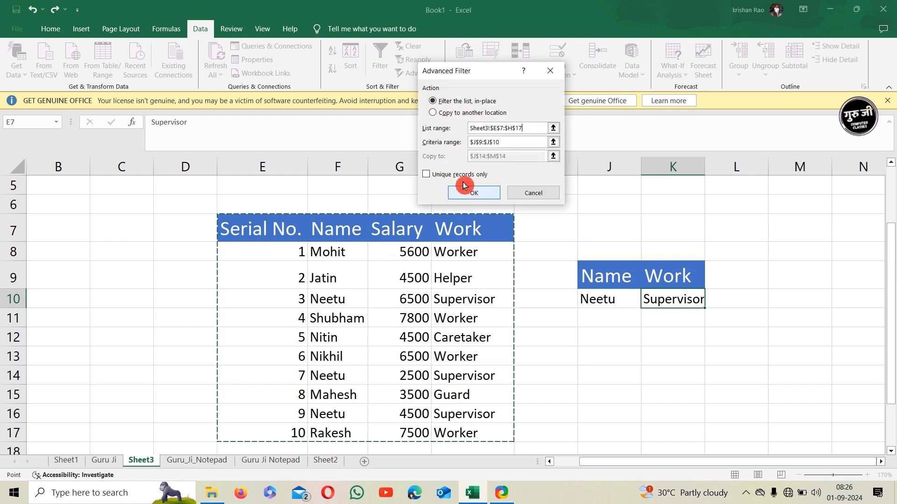
Step: Filter the list in place with J9:K10 as the criteria range, and clear the filter to restore all records
{"action": "double_click", "coordinate": [508, 147]}
{"action": "key", "text": "BackSpace"}
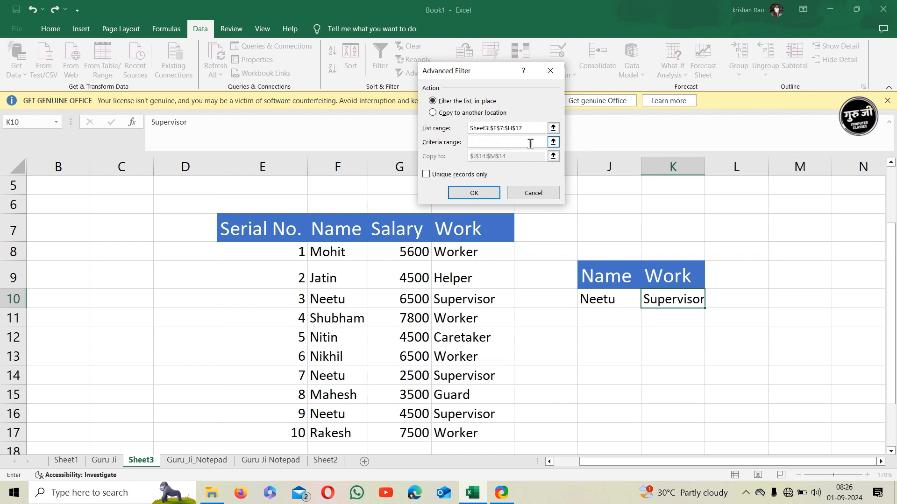
{"action": "left_click_drag", "start_coordinate": [606, 276], "coordinate": [654, 304]}
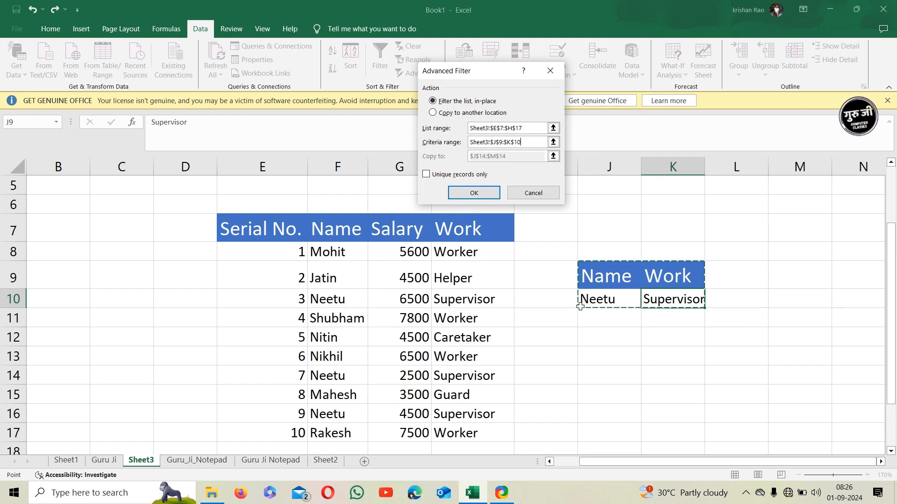
{"action": "left_click", "coordinate": [480, 193]}
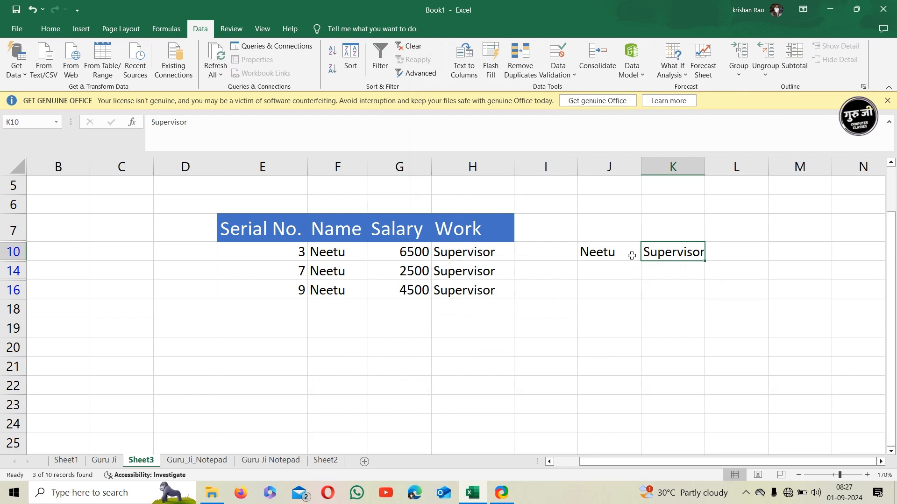
{"action": "left_click", "coordinate": [410, 69]}
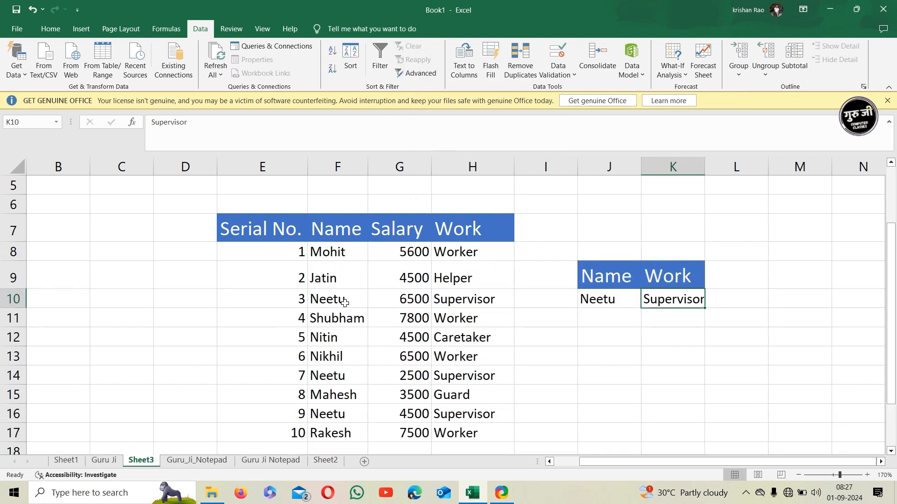
{"action": "left_click", "coordinate": [411, 73]}
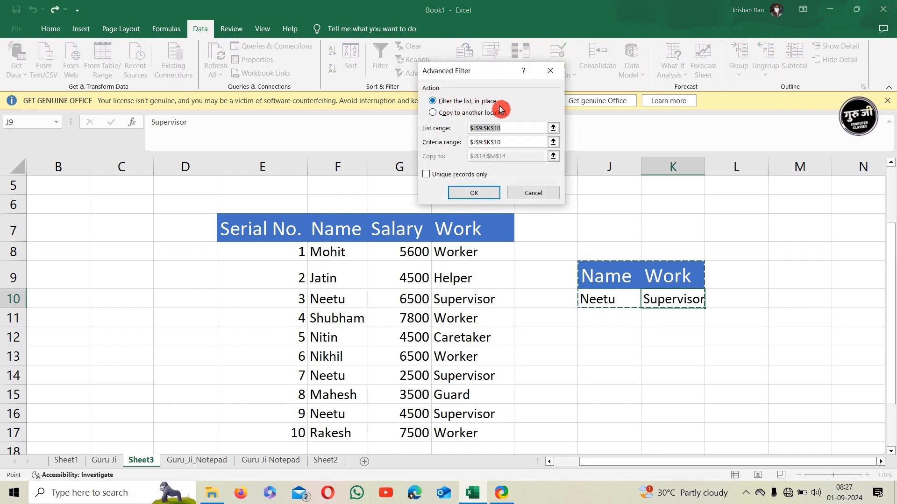
{"action": "left_click", "coordinate": [477, 116]}
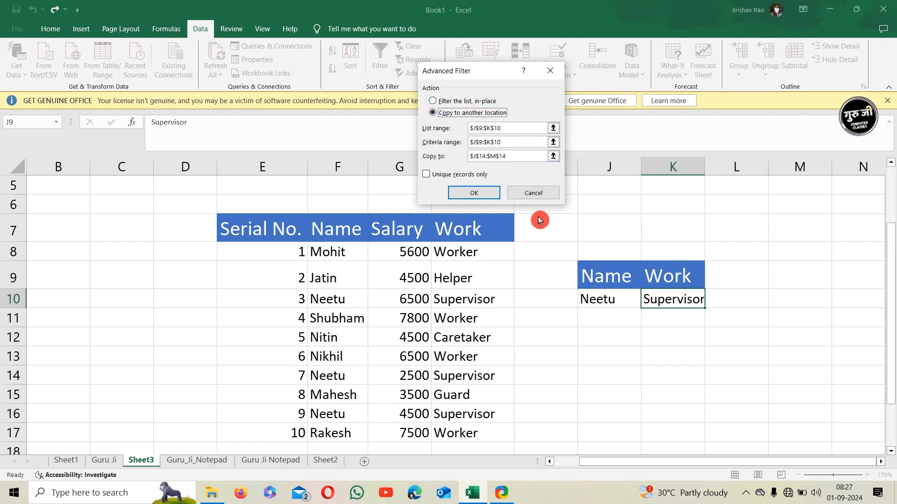
{"action": "left_click", "coordinate": [551, 72]}
{"action": "scroll", "coordinate": [619, 317], "scroll_direction": "down", "scroll_amount": 1}
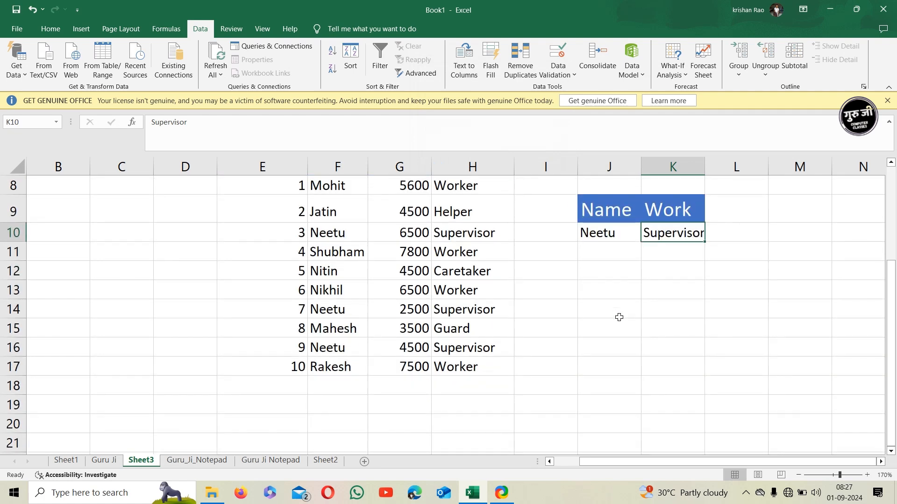
{"action": "scroll", "coordinate": [619, 317], "scroll_direction": "up", "scroll_amount": 1}
Step: Start an Advanced Filter that copies to another location, with the employee table E7:H17 as the list range
{"action": "left_click", "coordinate": [606, 360]}
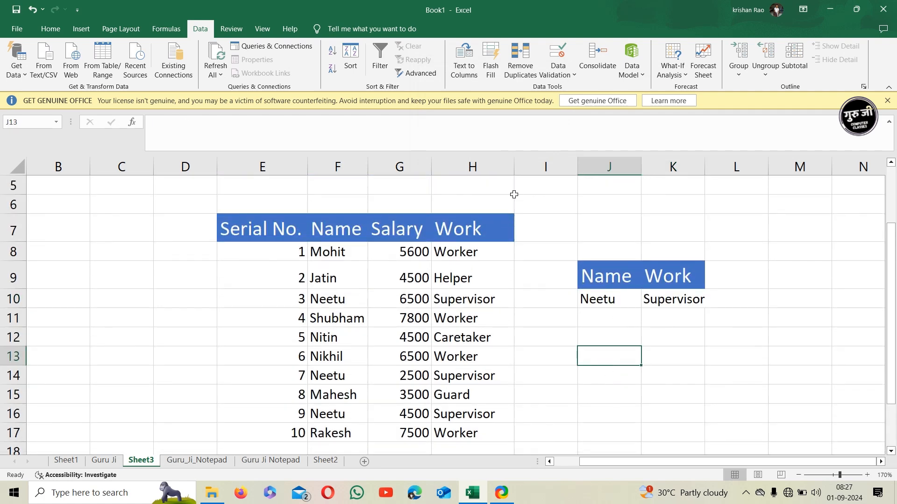
{"action": "left_click", "coordinate": [415, 73]}
{"action": "left_click", "coordinate": [496, 113]}
{"action": "left_click", "coordinate": [486, 130]}
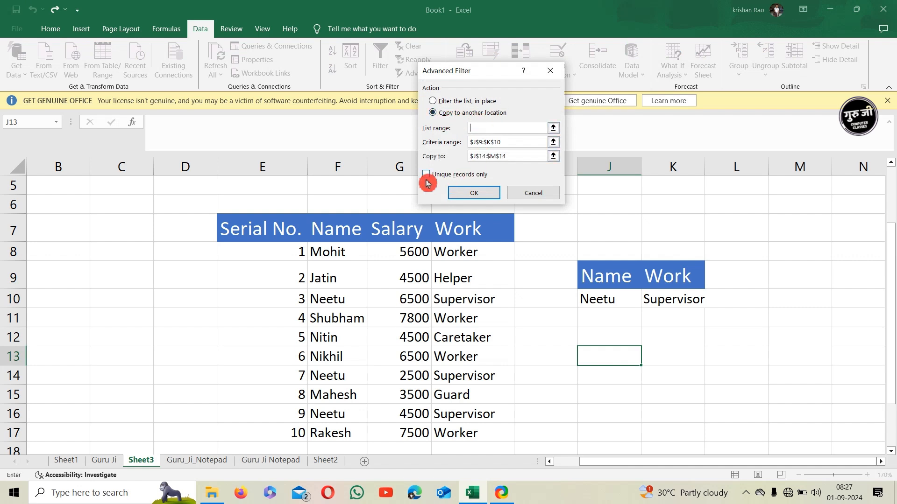
{"action": "left_click_drag", "start_coordinate": [283, 236], "coordinate": [494, 430]}
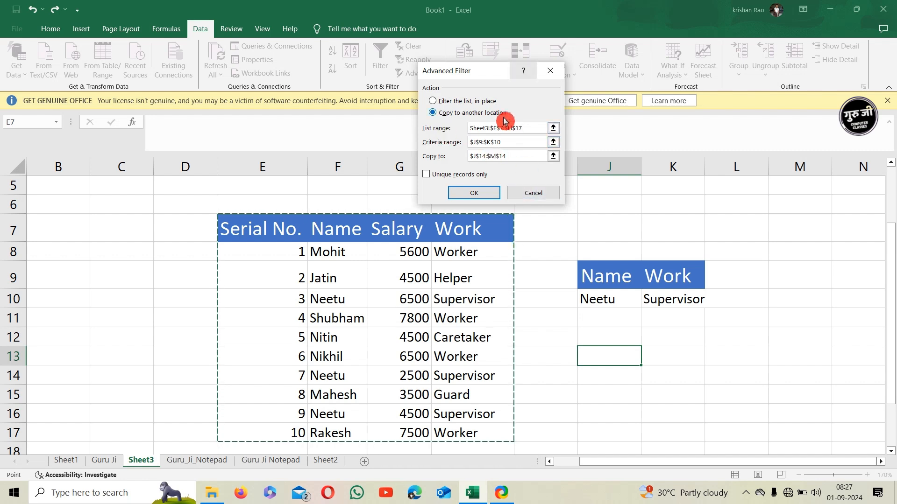
Step: Replace the criteria range with J9:J10 so only the Name heading and its entry are used
{"action": "left_click", "coordinate": [512, 145]}
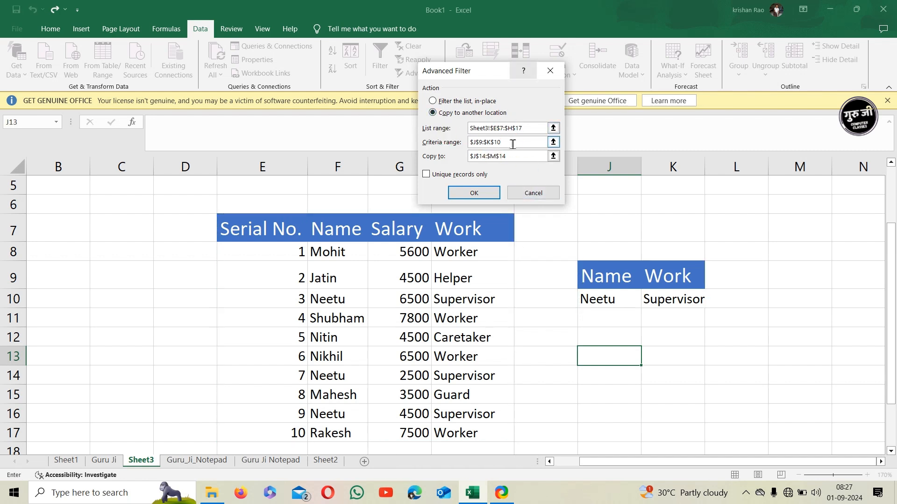
{"action": "key", "text": "BackSpace"}
{"action": "key", "text": "BackSpace"}
{"action": "key", "text": "BackSpace"}
{"action": "key", "text": "BackSpace"}
{"action": "key", "text": "BackSpace"}
{"action": "key", "text": "BackSpace"}
{"action": "key", "text": "BackSpace"}
{"action": "left_click", "coordinate": [612, 298]}
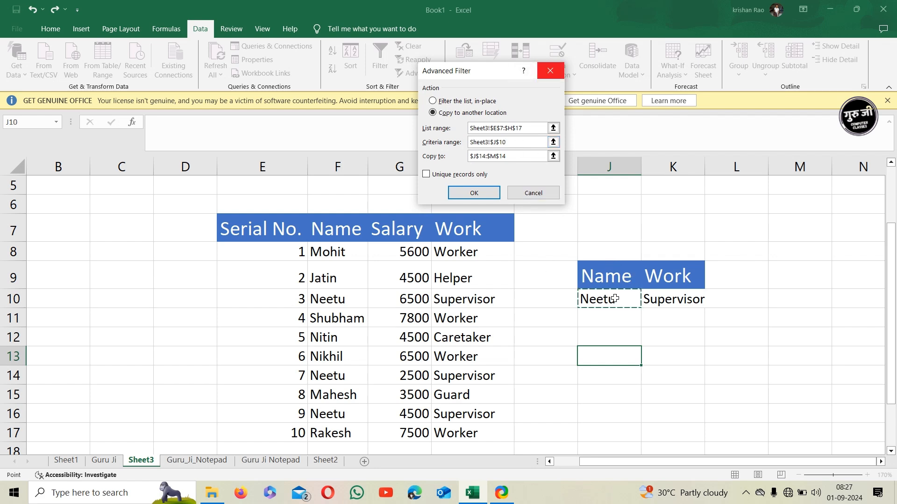
{"action": "left_click_drag", "start_coordinate": [606, 276], "coordinate": [619, 298]}
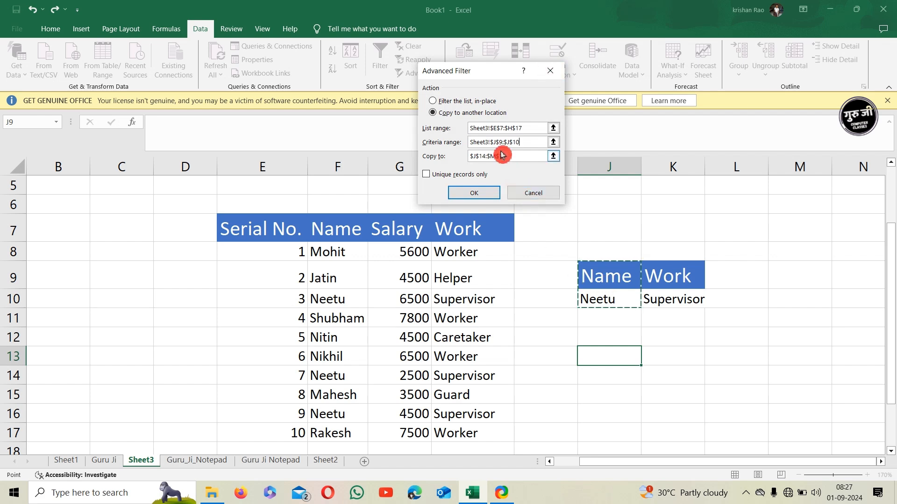
Step: Replace the copy destination with cell J13 and run the Advanced Filter
{"action": "left_click", "coordinate": [514, 157]}
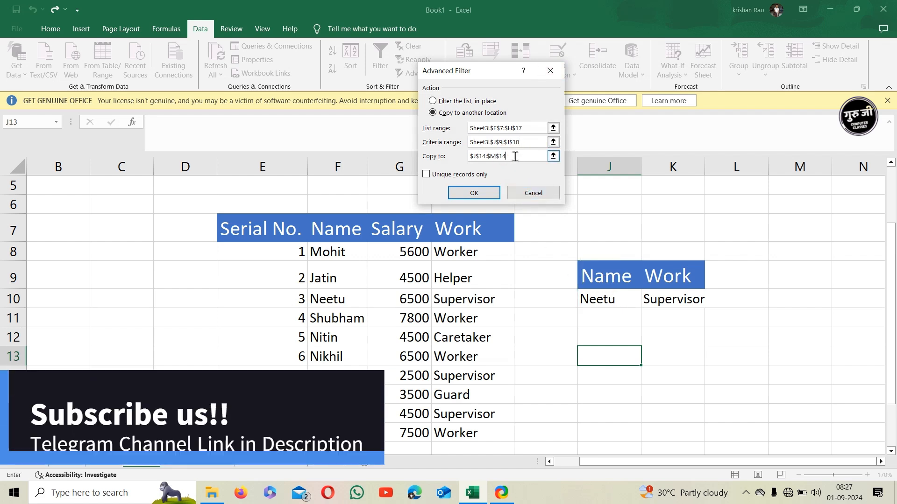
{"action": "key", "text": "BackSpace"}
{"action": "key", "text": "BackSpace"}
{"action": "key", "text": "BackSpace"}
{"action": "key", "text": "BackSpace"}
{"action": "key", "text": "BackSpace"}
{"action": "key", "text": "BackSpace"}
{"action": "key", "text": "BackSpace"}
{"action": "key", "text": "BackSpace"}
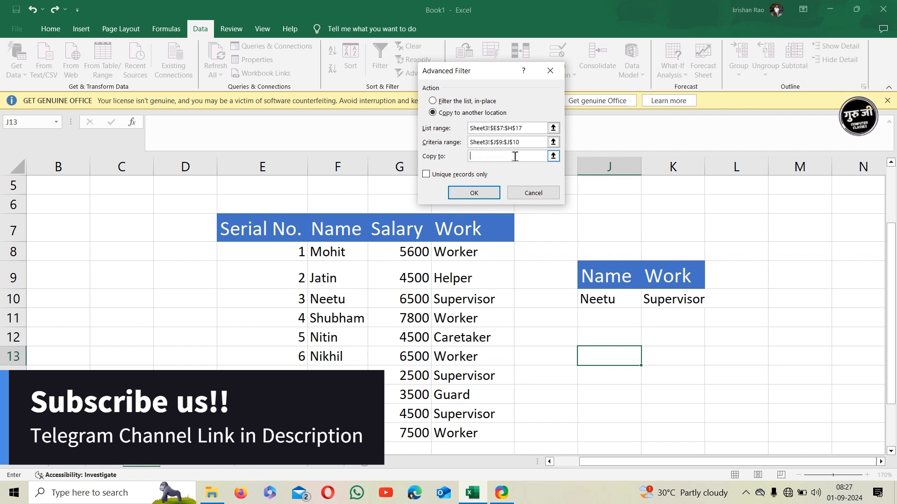
{"action": "left_click", "coordinate": [622, 356]}
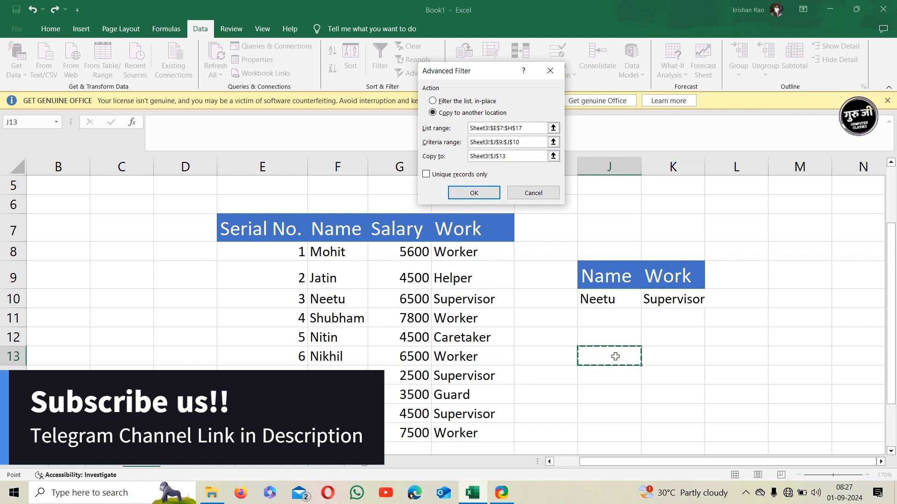
{"action": "left_click", "coordinate": [469, 193]}
{"action": "scroll", "coordinate": [636, 350], "scroll_direction": "down", "scroll_amount": 1}
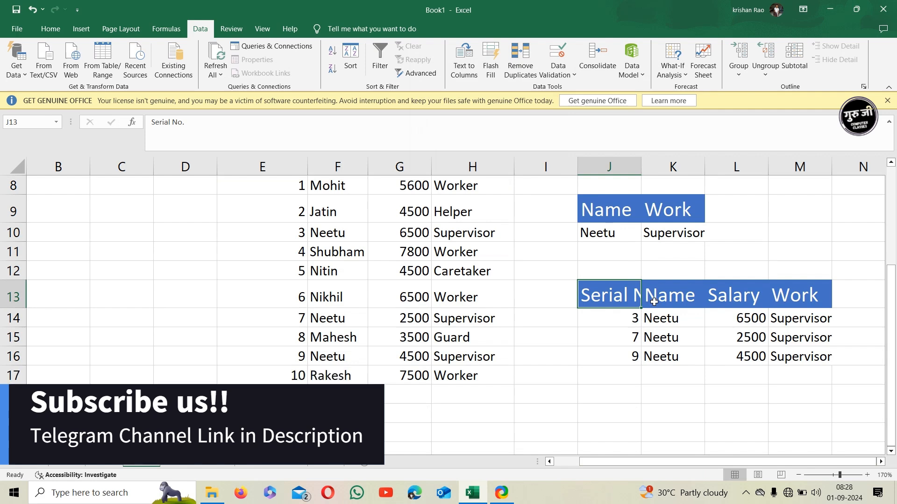
Step: Clear the contents of the extracted records in J13:M16
{"action": "left_click_drag", "start_coordinate": [603, 297], "coordinate": [757, 359]}
{"action": "left_click_drag", "start_coordinate": [609, 286], "coordinate": [767, 353]}
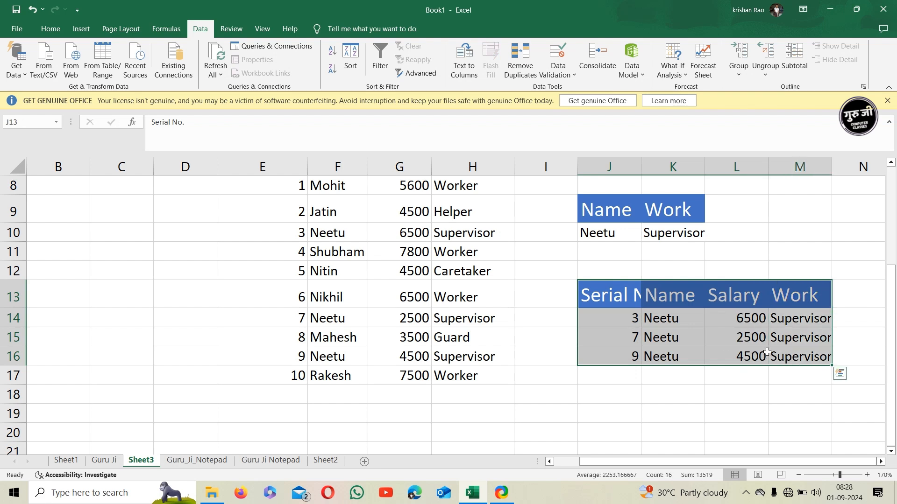
{"action": "key", "text": "Delete"}
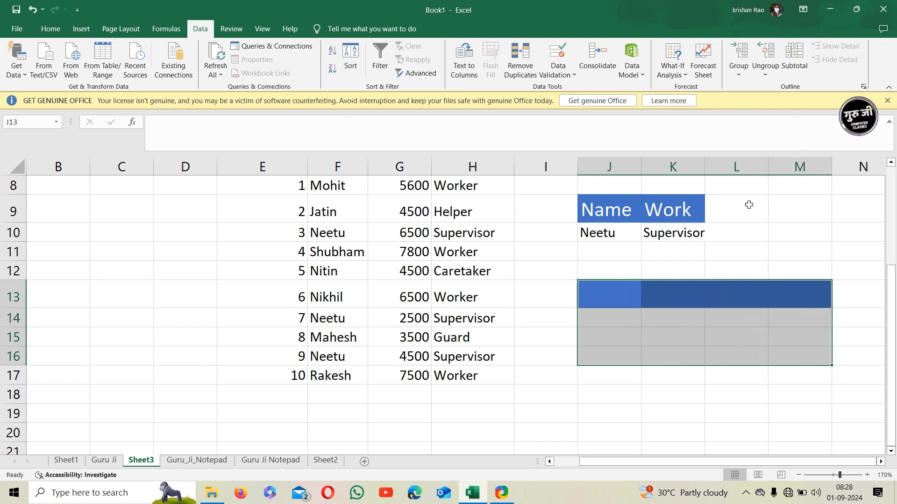
Step: Replace the name criterion in J10 with the employee name from serial number 2
{"action": "left_click", "coordinate": [616, 234]}
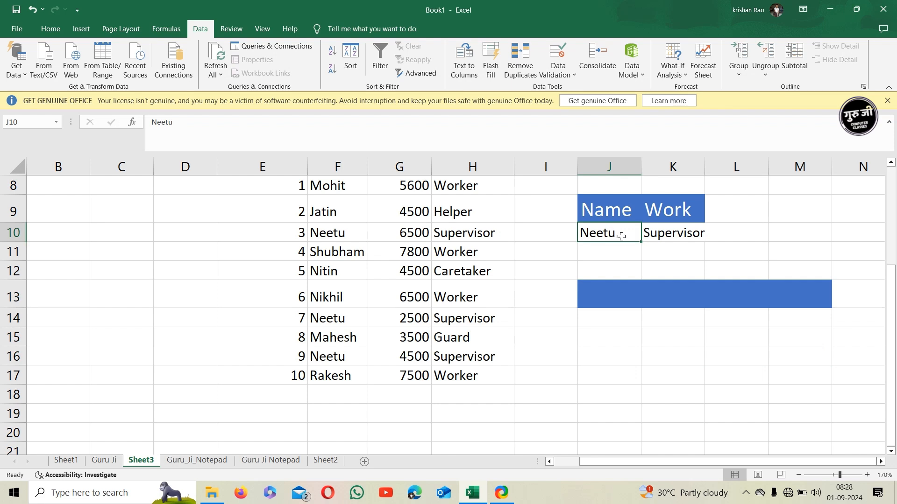
{"action": "double_click", "coordinate": [627, 236]}
{"action": "key", "text": "BackSpace"}
{"action": "key", "text": "BackSpace"}
{"action": "key", "text": "BackSpace"}
{"action": "key", "text": "BackSpace"}
{"action": "key", "text": "BackSpace"}
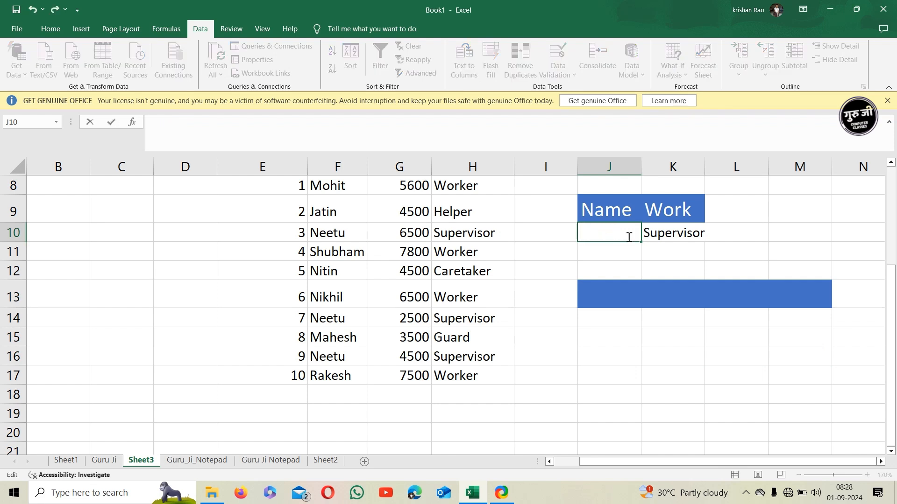
{"action": "type", "text": "Jatin"}
{"action": "left_click", "coordinate": [654, 312]}
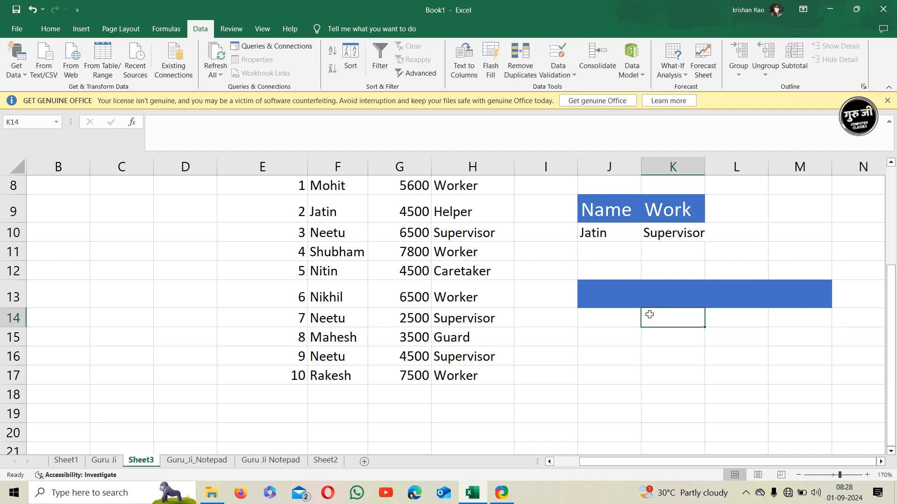
{"action": "left_click", "coordinate": [624, 332]}
{"action": "left_click", "coordinate": [619, 324]}
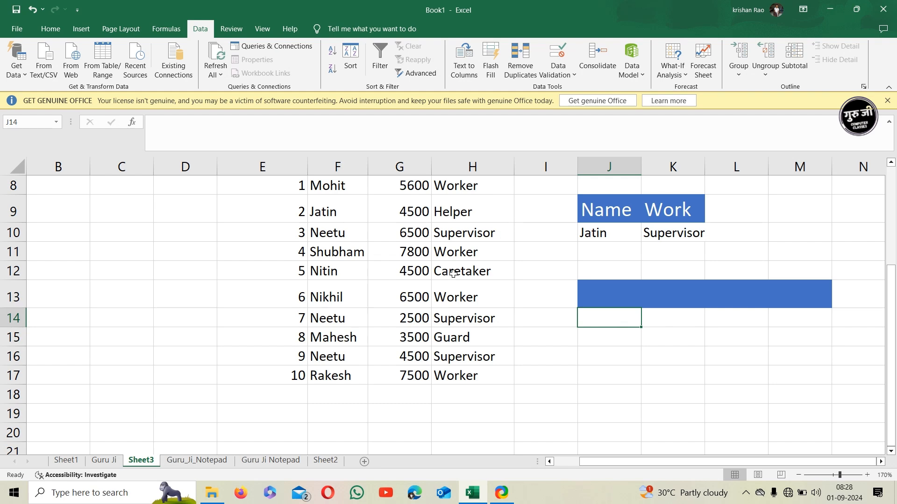
Step: Set up an Advanced Filter that copies to another location, using list range E7:H17 and criteria range J9:J10
{"action": "scroll", "coordinate": [561, 375], "scroll_direction": "up", "scroll_amount": 1}
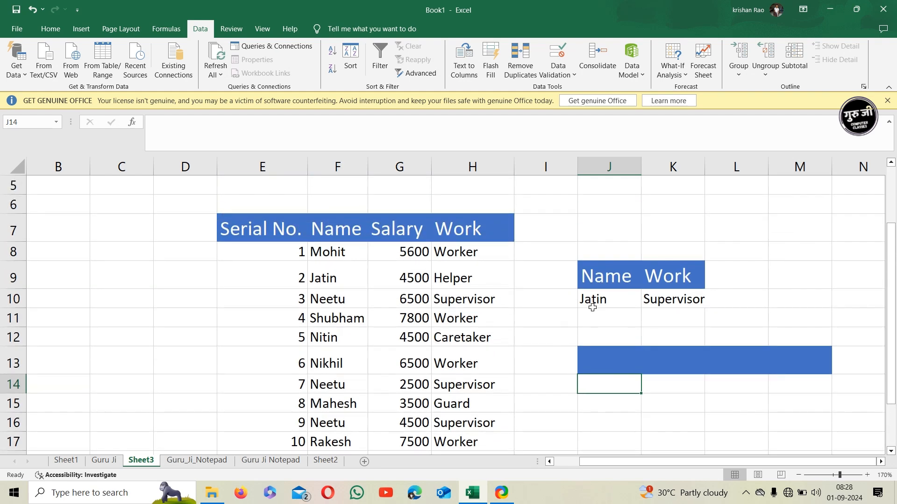
{"action": "left_click", "coordinate": [401, 74]}
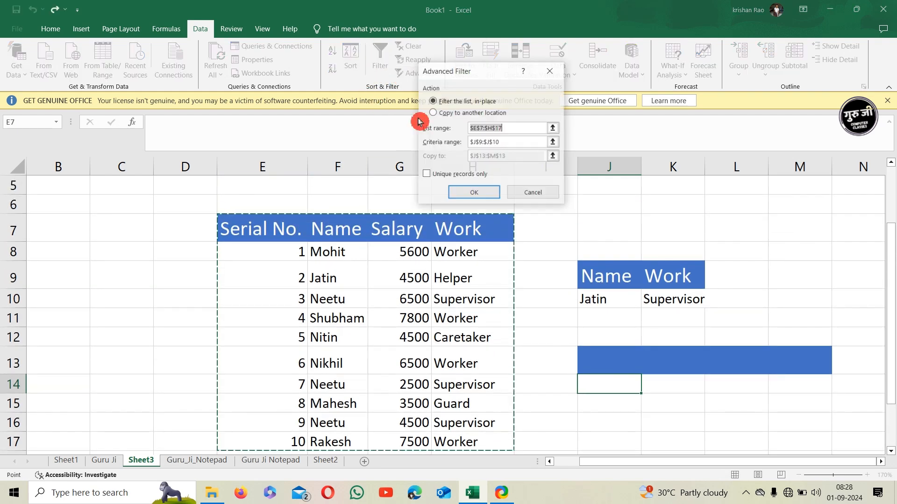
{"action": "left_click", "coordinate": [449, 113]}
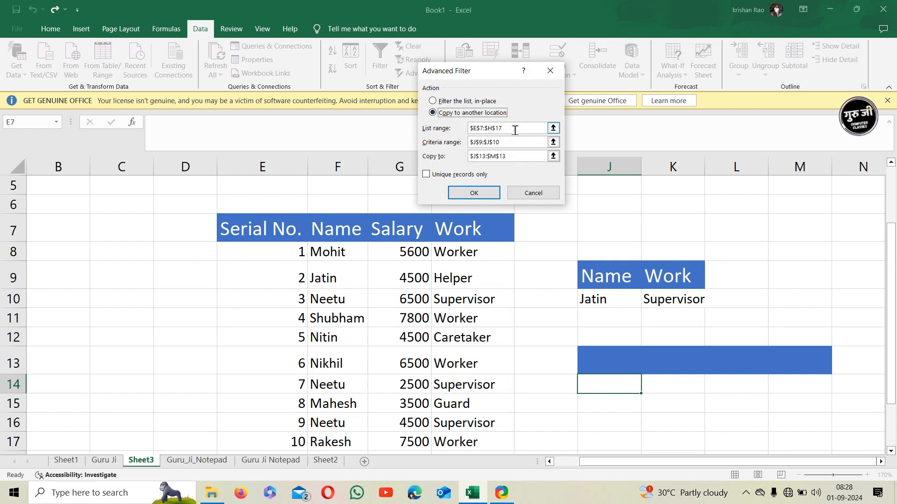
{"action": "left_click", "coordinate": [515, 130]}
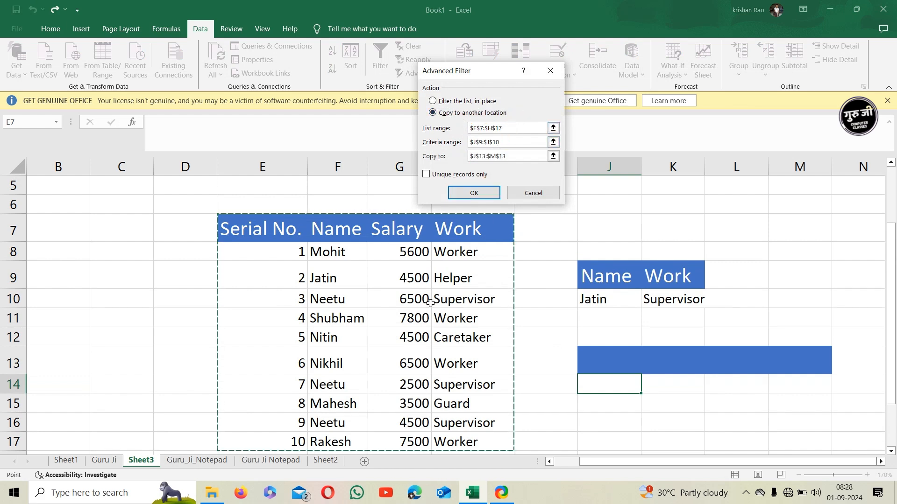
{"action": "left_click", "coordinate": [517, 143]}
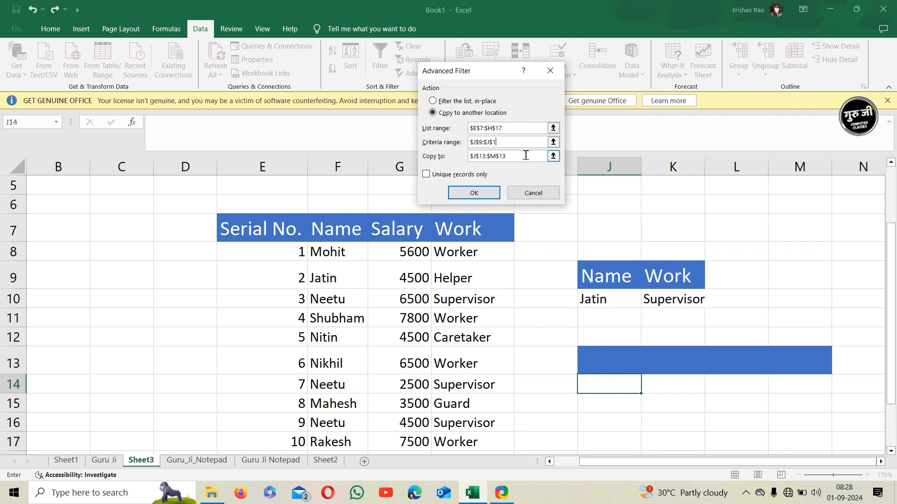
{"action": "left_click_drag", "start_coordinate": [600, 273], "coordinate": [611, 310]}
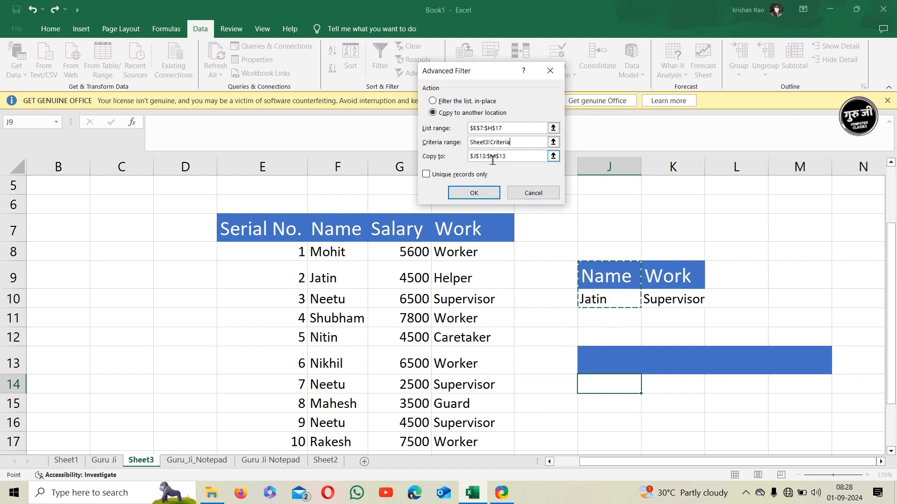
Step: Extract the matching records to cell J13 and widen column J to fit the Serial No. heading
{"action": "left_click_drag", "start_coordinate": [515, 158], "coordinate": [479, 160]}
{"action": "key", "text": "BackSpace"}
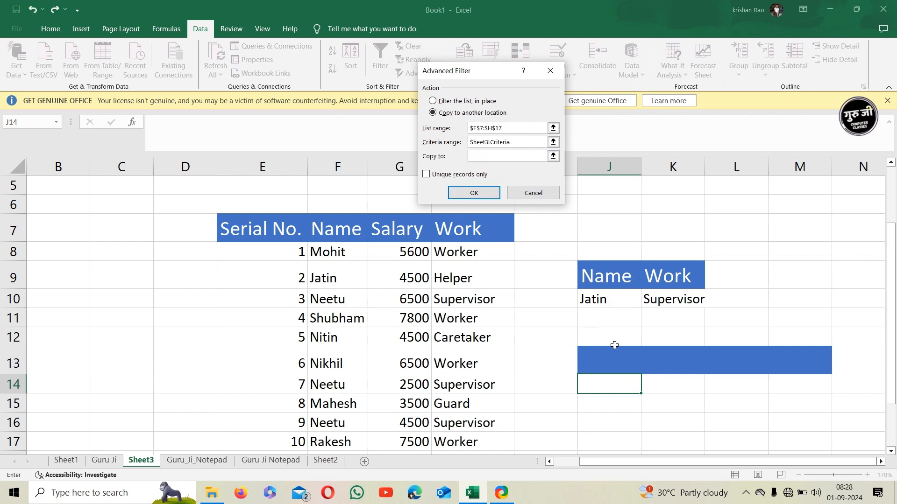
{"action": "left_click", "coordinate": [609, 361]}
{"action": "left_click", "coordinate": [480, 193]}
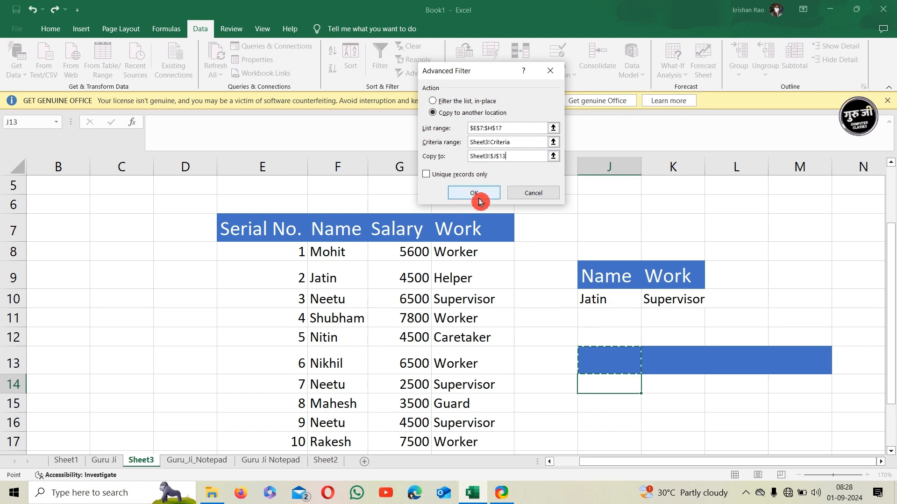
{"action": "scroll", "coordinate": [668, 359], "scroll_direction": "down", "scroll_amount": 1}
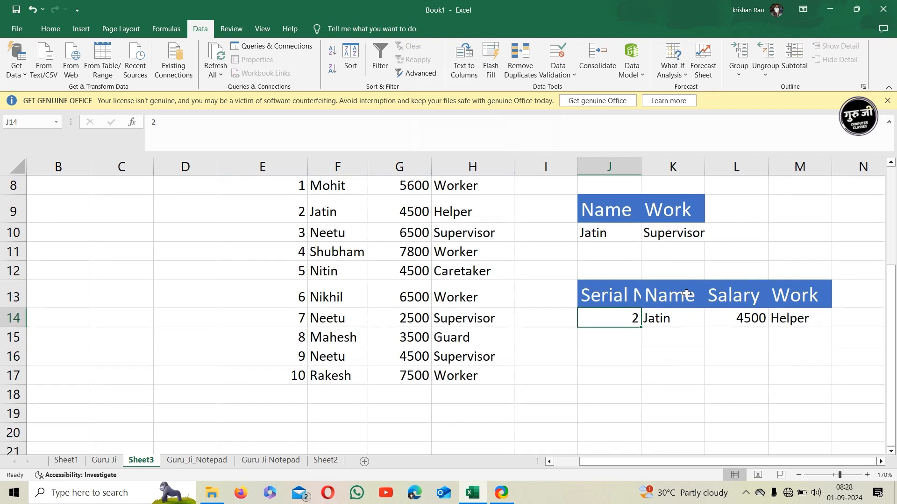
{"action": "left_click_drag", "start_coordinate": [644, 172], "coordinate": [667, 172]}
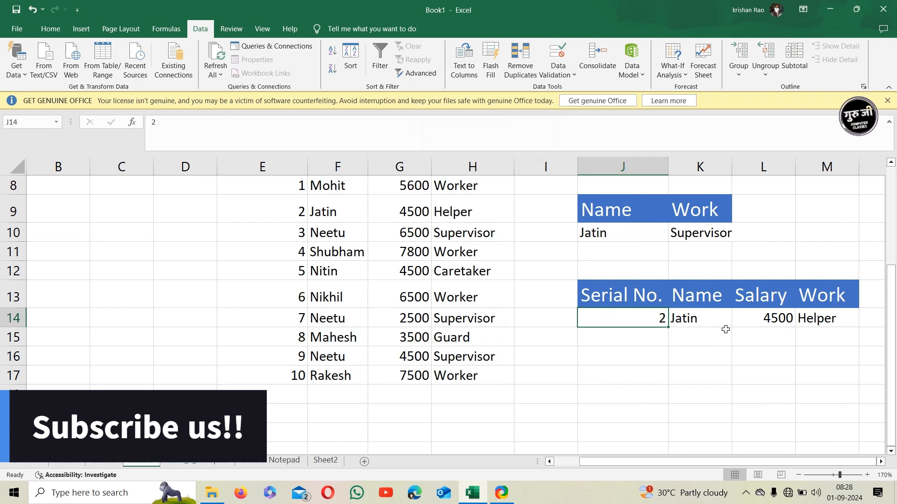
{"action": "scroll", "coordinate": [725, 330], "scroll_direction": "up", "scroll_amount": 1}
{"action": "left_click", "coordinate": [411, 73]}
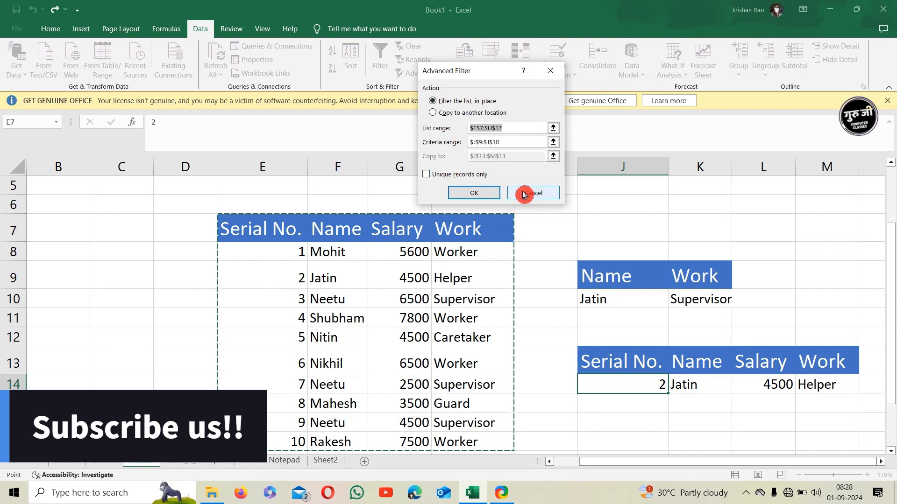
{"action": "left_click", "coordinate": [528, 192]}
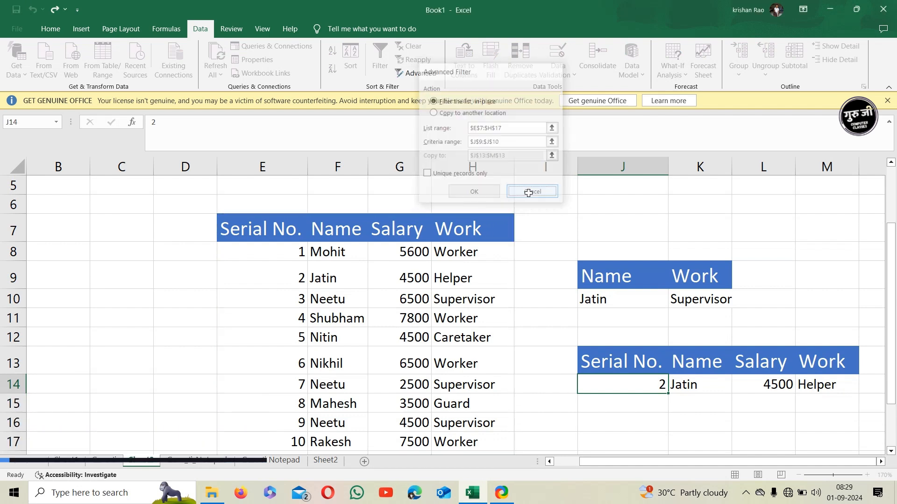